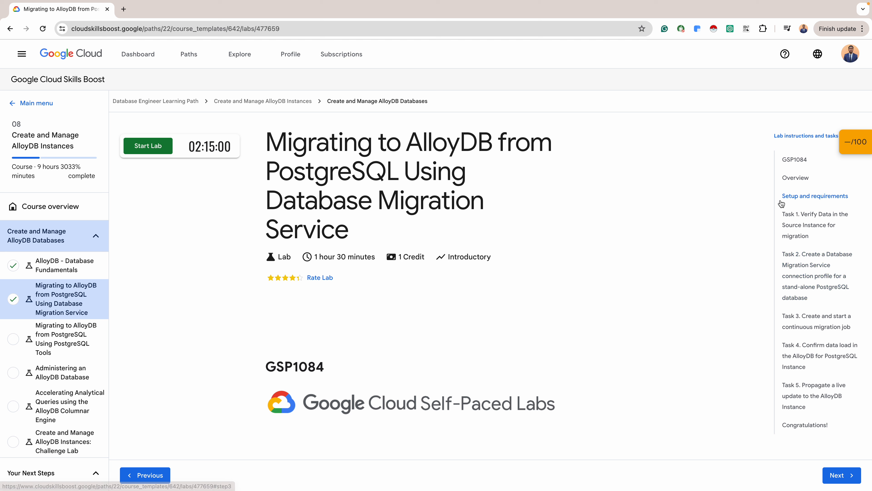
# Start the lab on migrating to AlloyDB from PostgreSQL and open its Google Cloud console link in an incognito window.
pyautogui.click(150, 151)
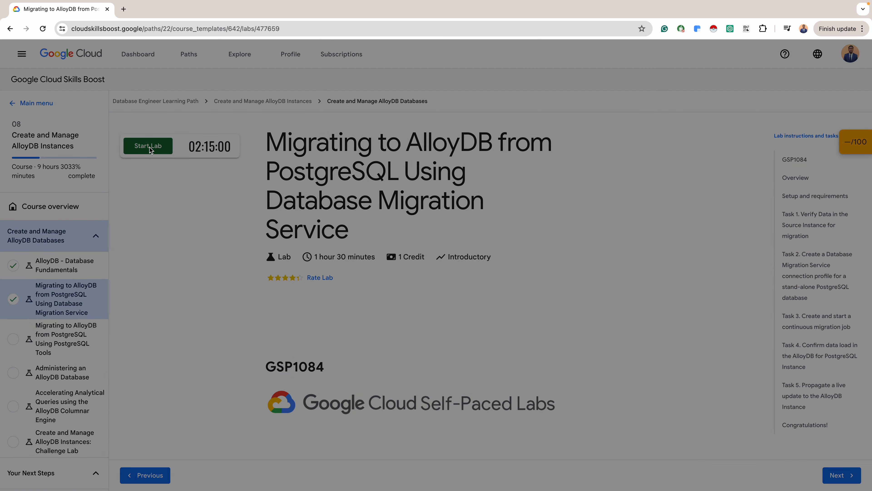
pyautogui.click(390, 287)
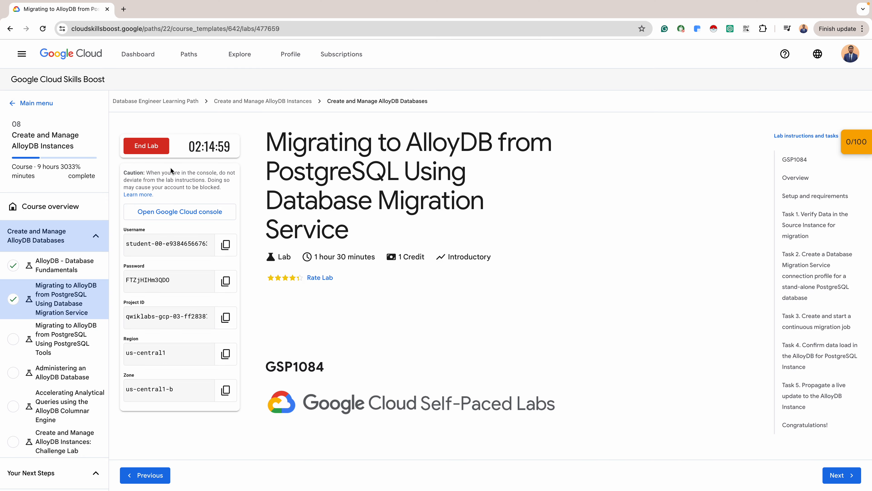
pyautogui.rightClick(187, 214)
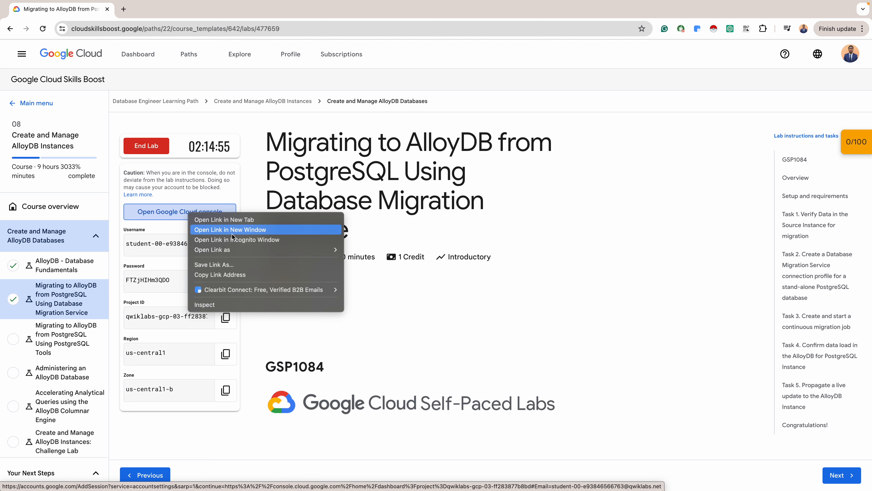
pyautogui.click(234, 240)
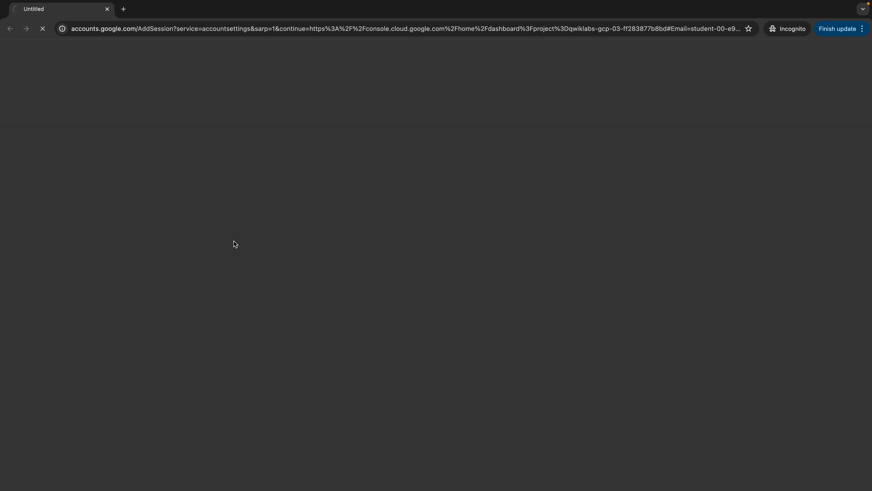
# Copy the temporary account's password from the lab details and sign in to the student Google account with it.
pyautogui.hotkey('ctrl', 'Left')
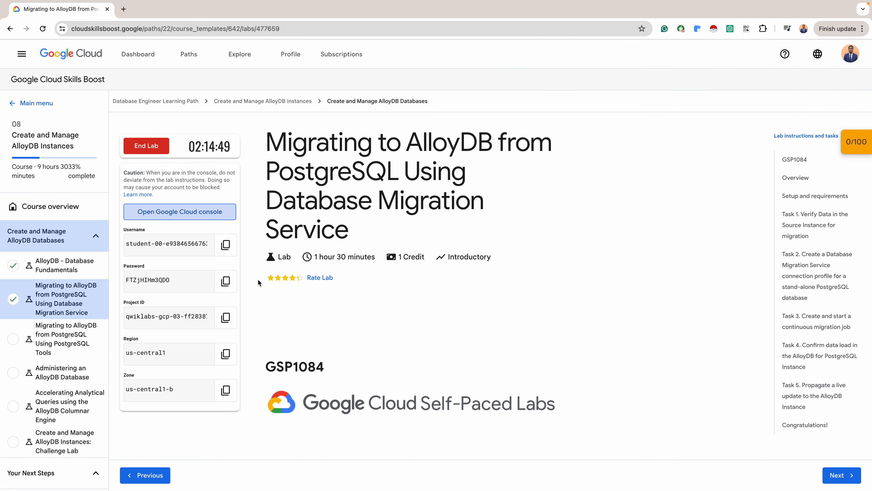
pyautogui.click(225, 281)
pyautogui.hotkey('ctrl', 'Right')
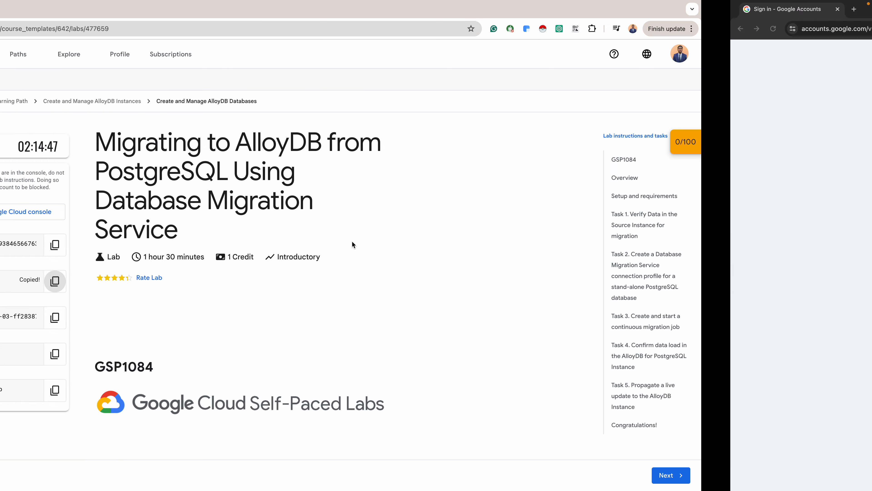
pyautogui.click(643, 316)
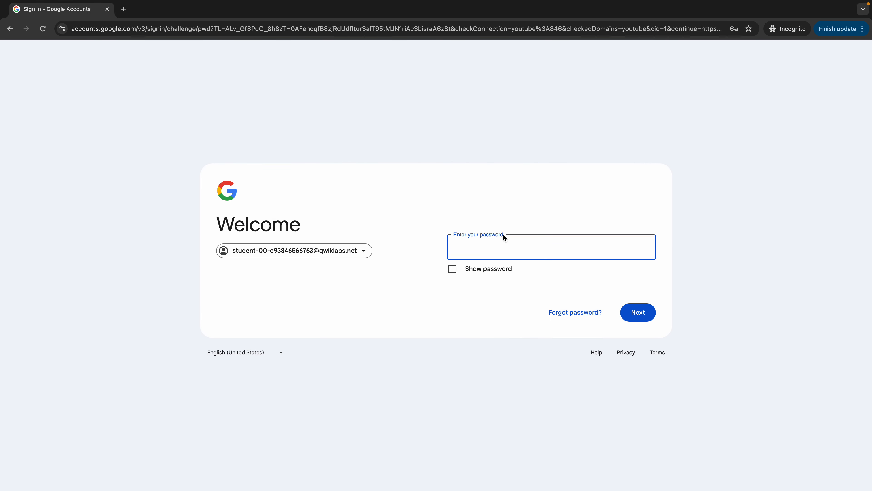
pyautogui.press('super+v')
pyautogui.click(639, 311)
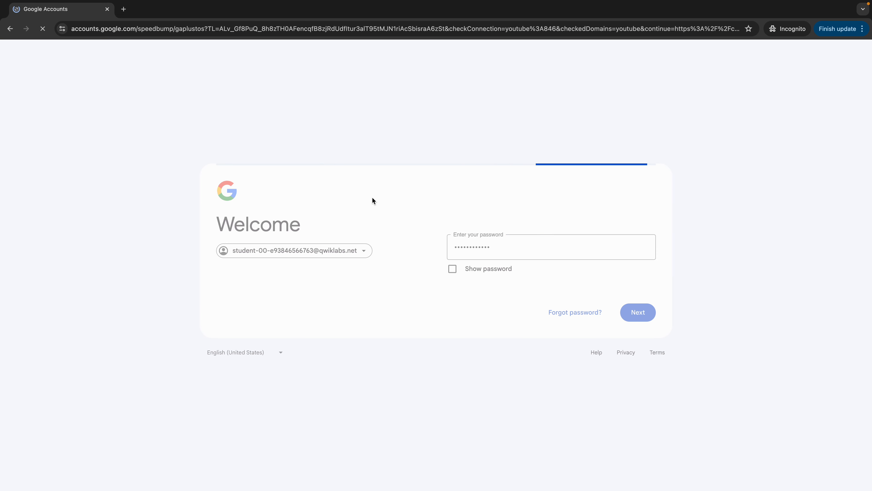
# Accept the new account's terms and agree to the Google Cloud Platform Terms of Service to reach the project dashboard.
pyautogui.click(424, 311)
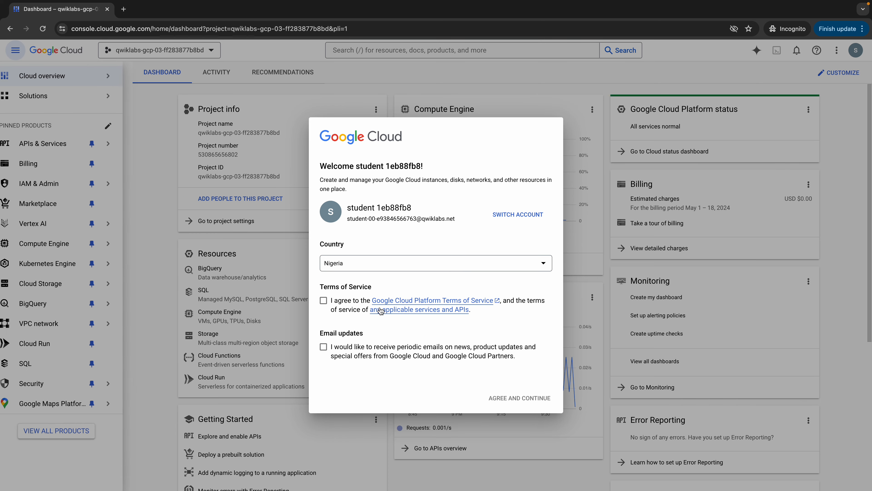
pyautogui.click(323, 300)
pyautogui.click(533, 399)
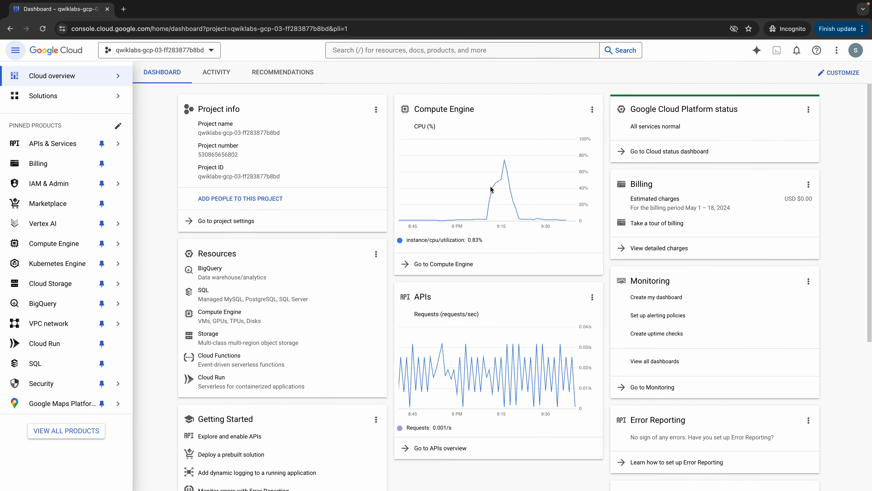
# Read the lab's overview, setup requirements and login instructions up to the Activate Cloud Shell section.
pyautogui.hotkey('ctrl', 'Left')
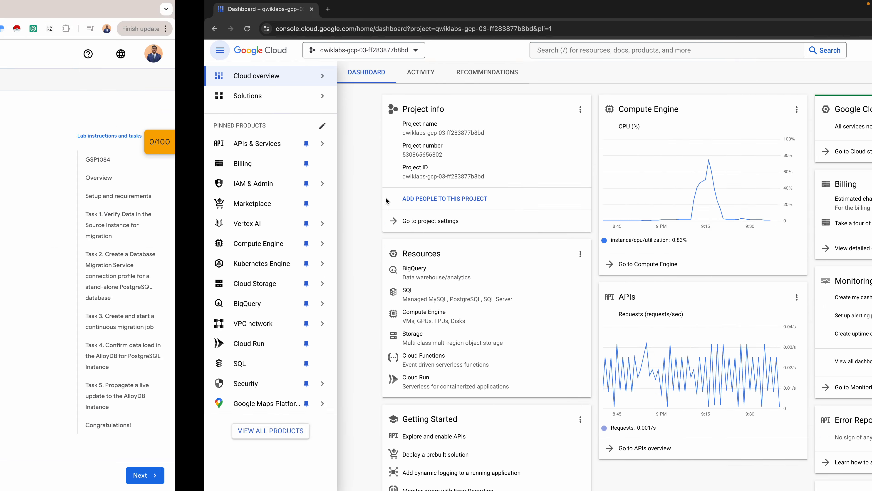
pyautogui.scroll(-5, 385, 197)
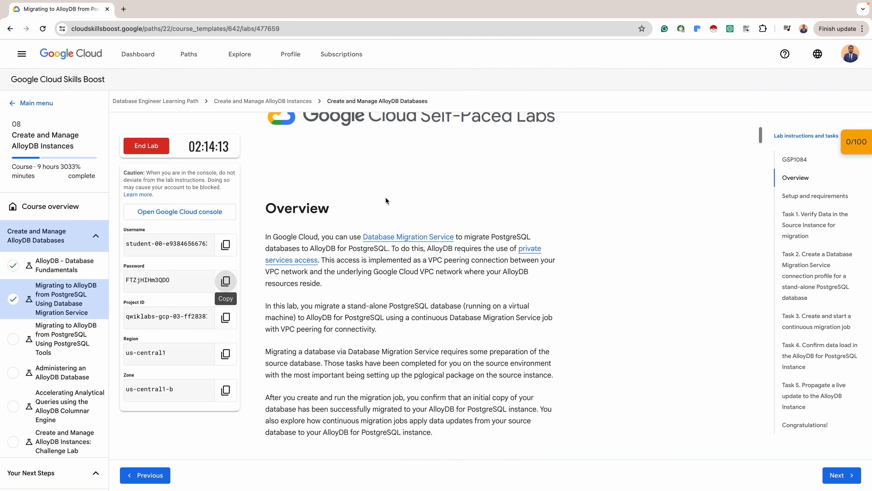
pyautogui.scroll(-5, 386, 197)
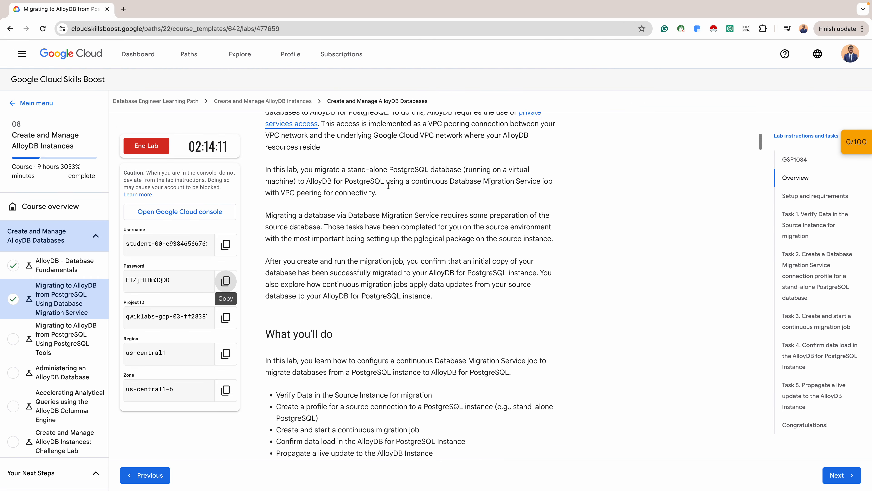
pyautogui.scroll(-1, 388, 184)
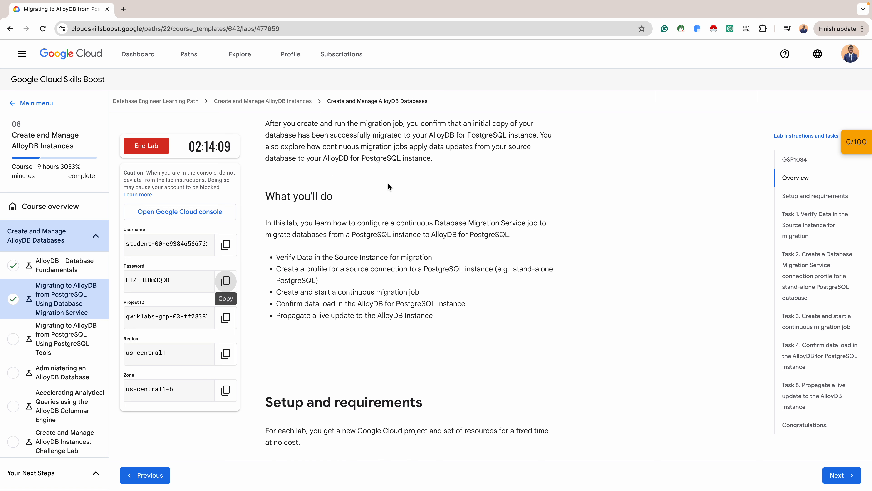
pyautogui.scroll(-7, 388, 185)
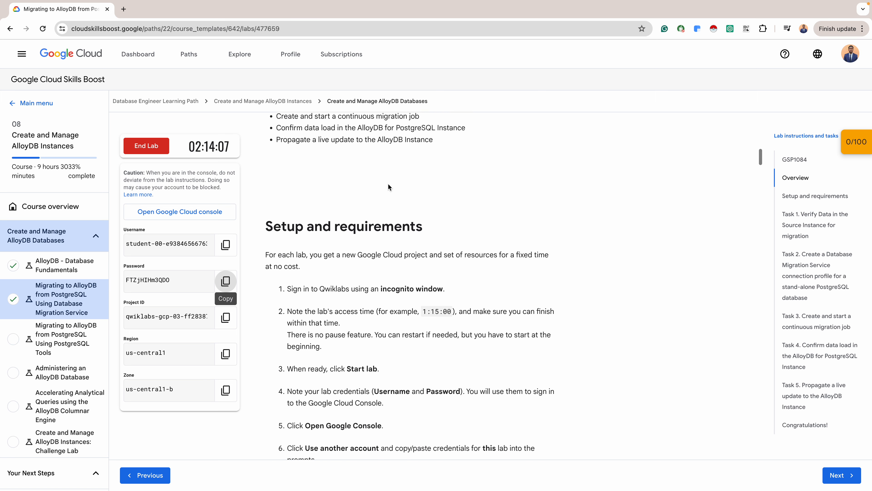
pyautogui.scroll(-10, 443, 328)
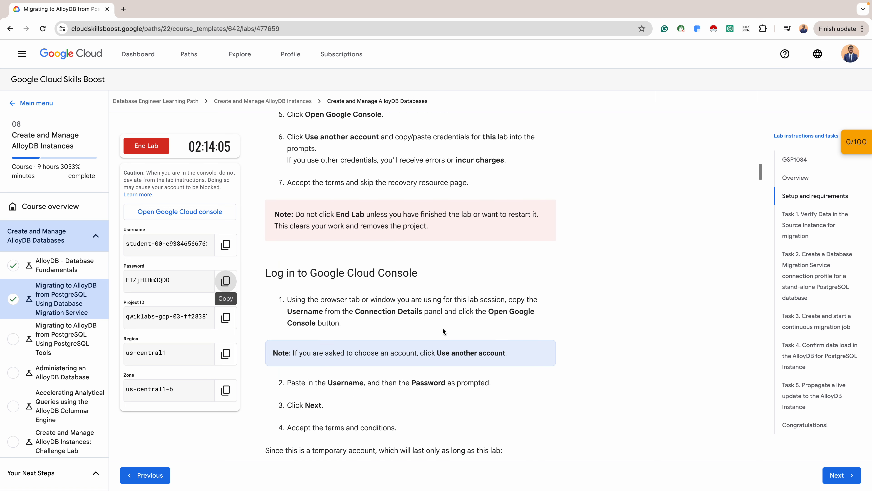
pyautogui.scroll(-5, 442, 327)
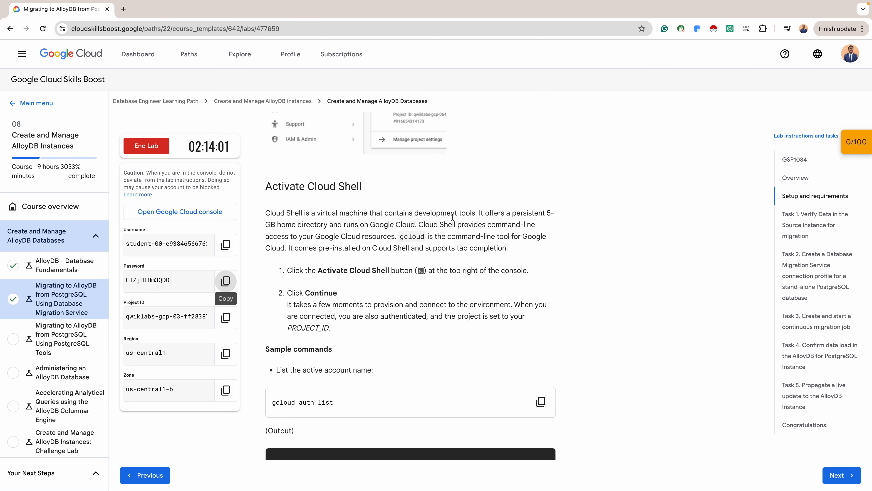
pyautogui.rightClick(420, 195)
pyautogui.click(457, 150)
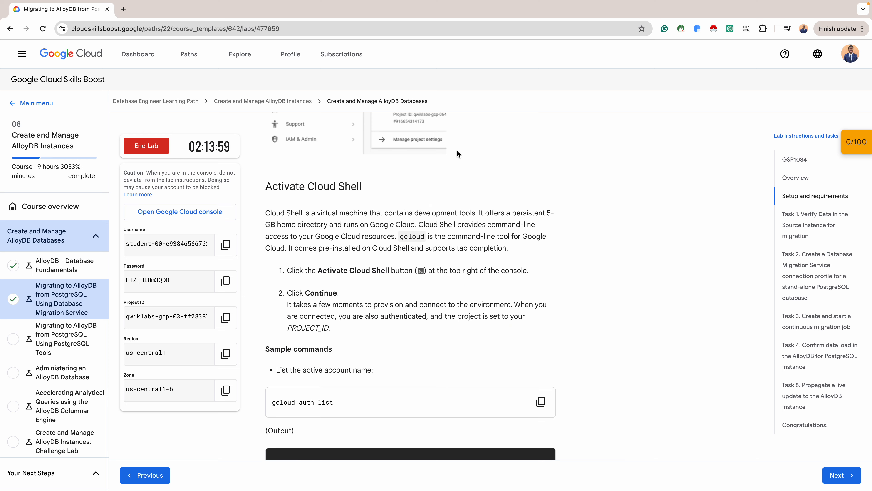
# Activate Cloud Shell in the Google Cloud console, enlarge its terminal pane and dismiss the session details tip.
pyautogui.hotkey('ctrl', 'Right')
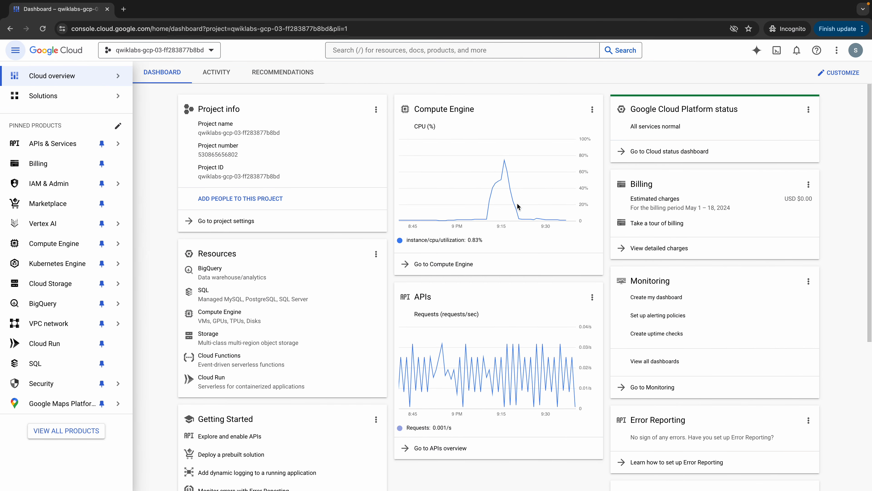
pyautogui.click(778, 49)
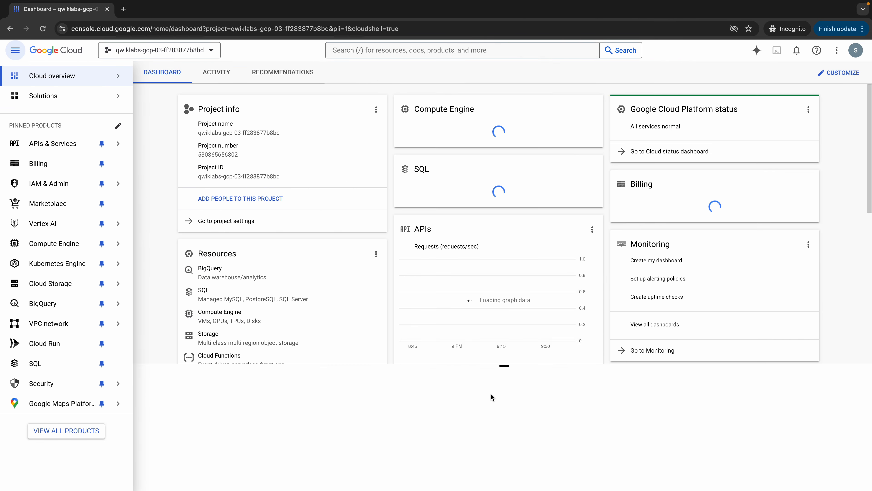
pyautogui.moveTo(499, 366); pyautogui.dragTo(502, 207)
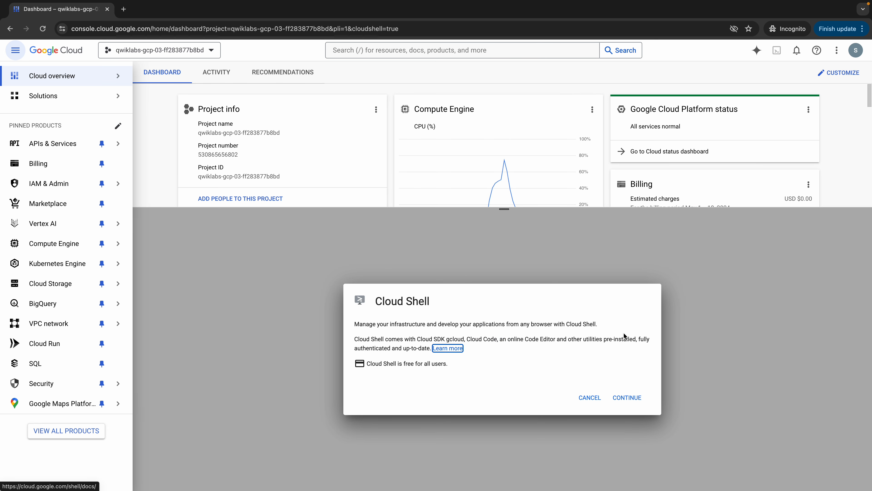
pyautogui.click(627, 397)
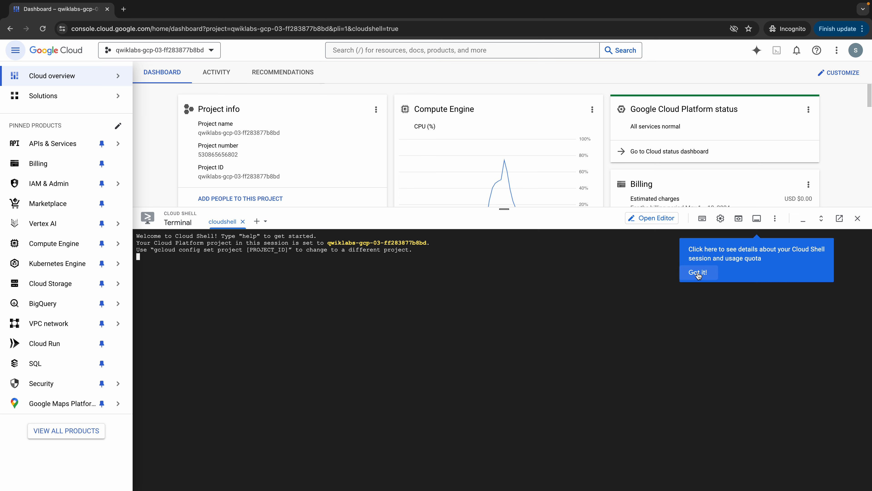
pyautogui.click(697, 272)
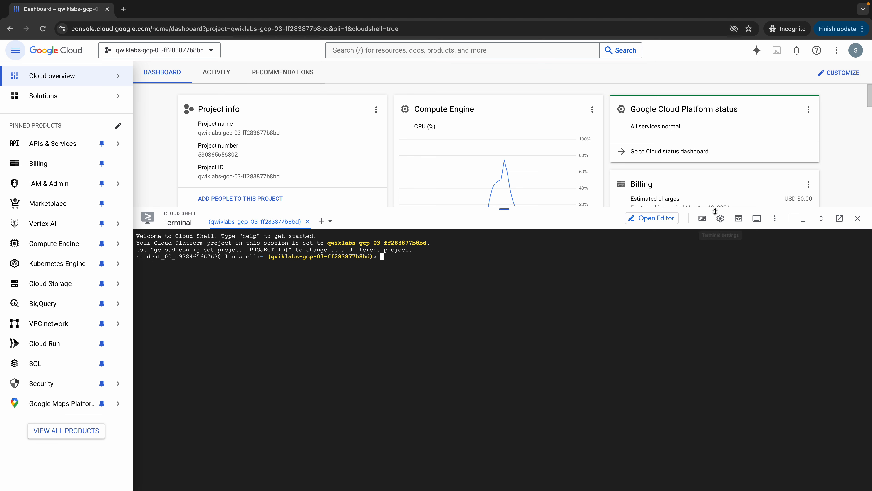
# Set the Cloud Shell terminal's text size to Large.
pyautogui.click(720, 219)
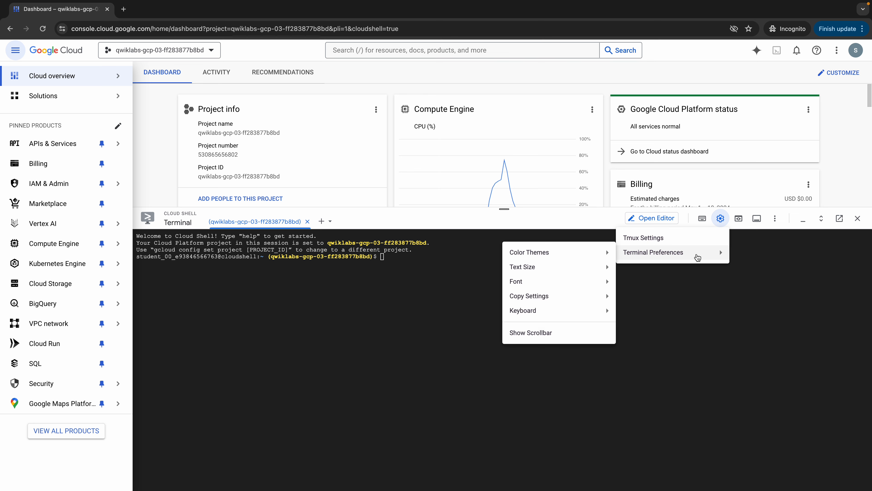
pyautogui.moveTo(696, 254)
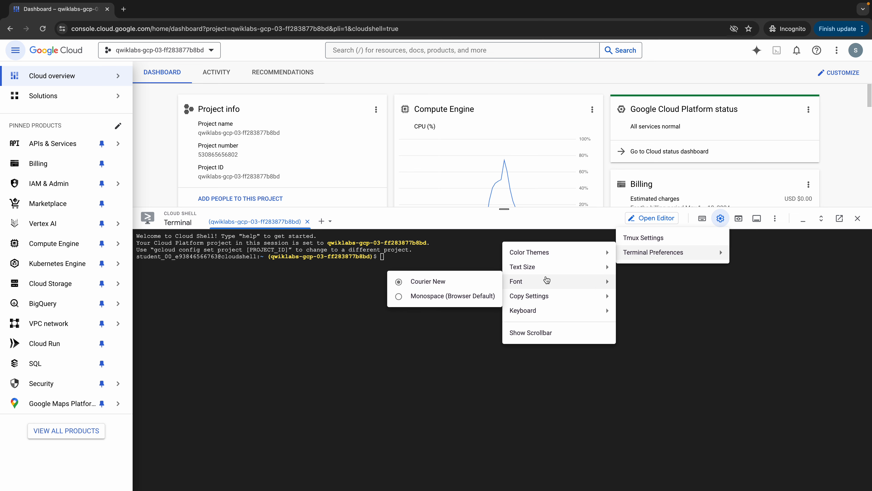
pyautogui.moveTo(554, 281)
pyautogui.moveTo(550, 270)
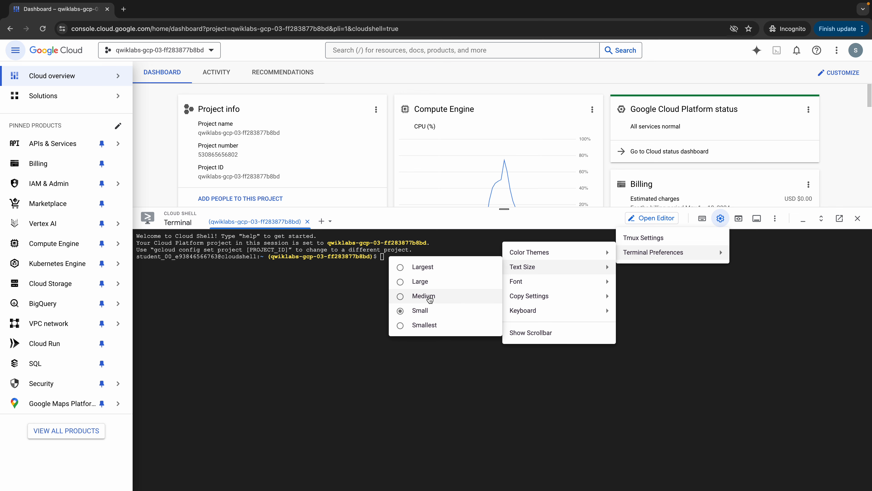
pyautogui.click(420, 282)
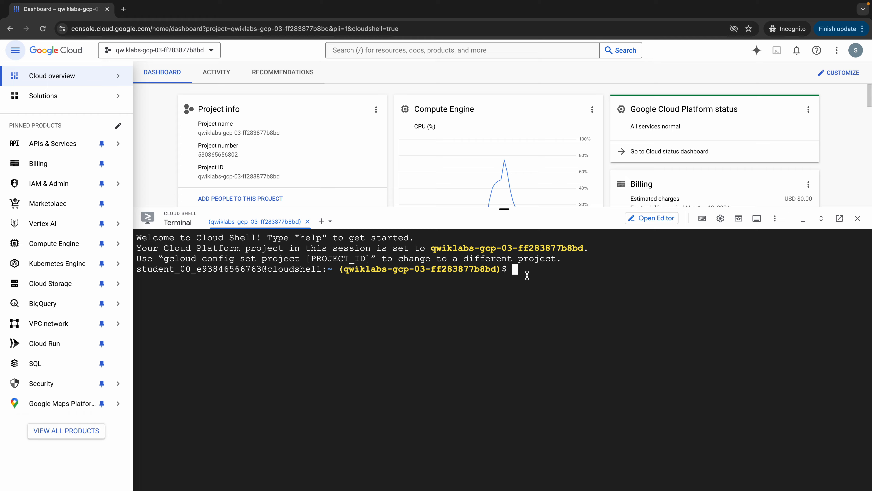
# Copy the command gcloud auth list from the lab instructions, run it in Cloud Shell and authorize the use of credentials.
pyautogui.hotkey('ctrl', 'Left')
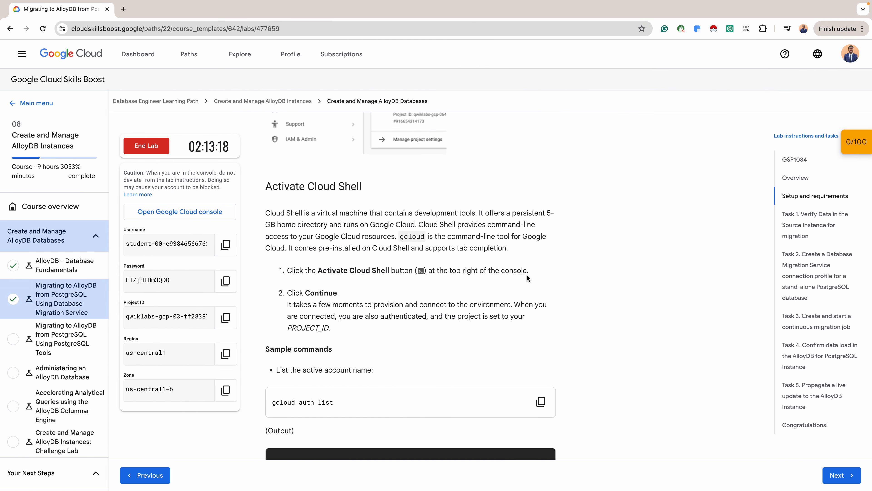
pyautogui.click(540, 402)
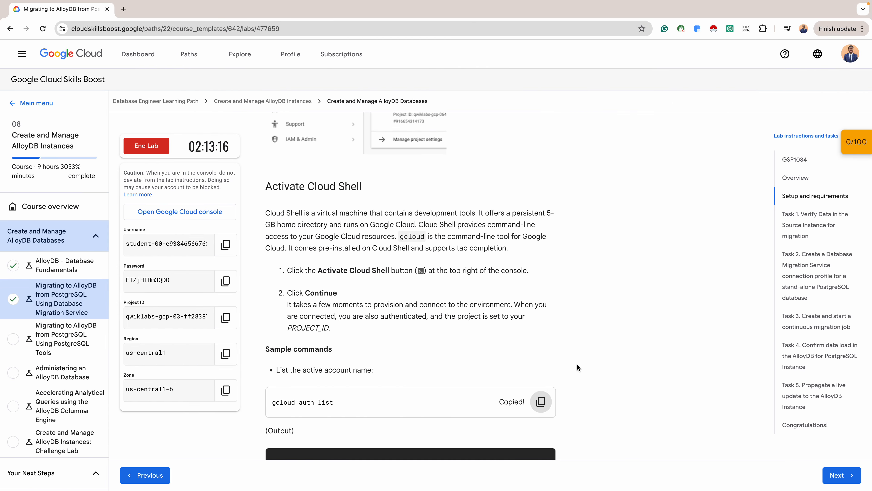
pyautogui.hotkey('ctrl', 'Right')
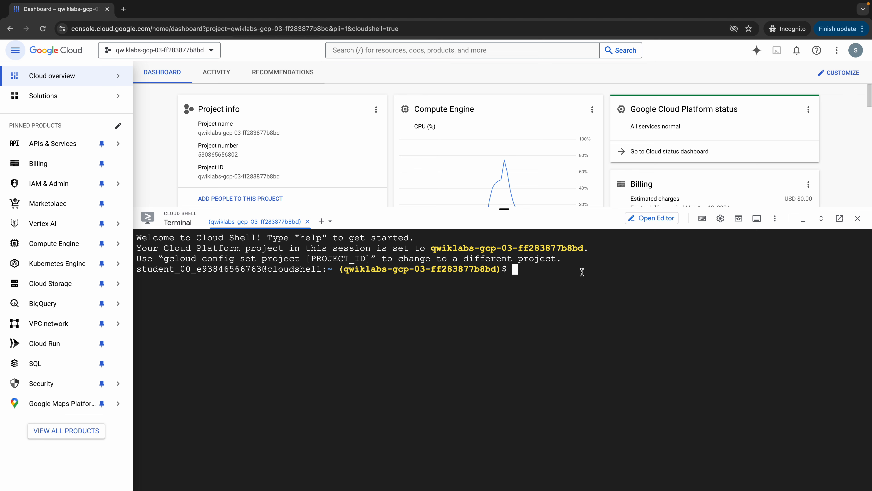
pyautogui.press('super+v')
pyautogui.press('Return')
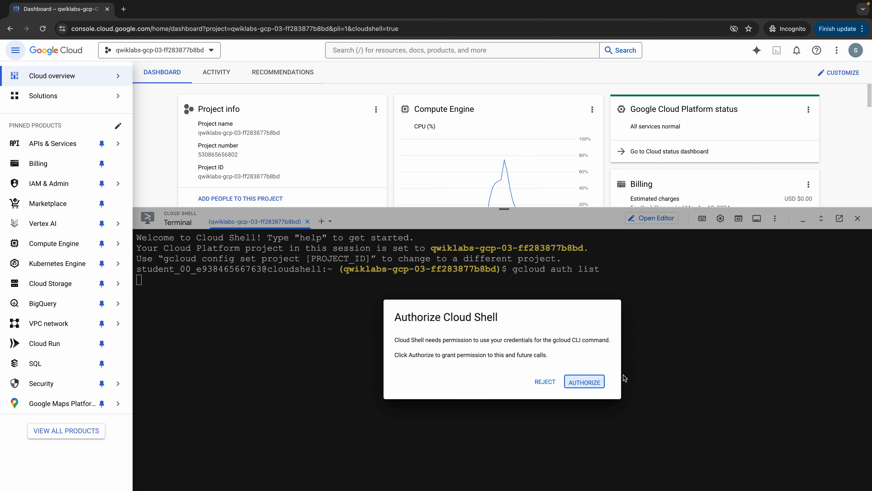
pyautogui.click(591, 383)
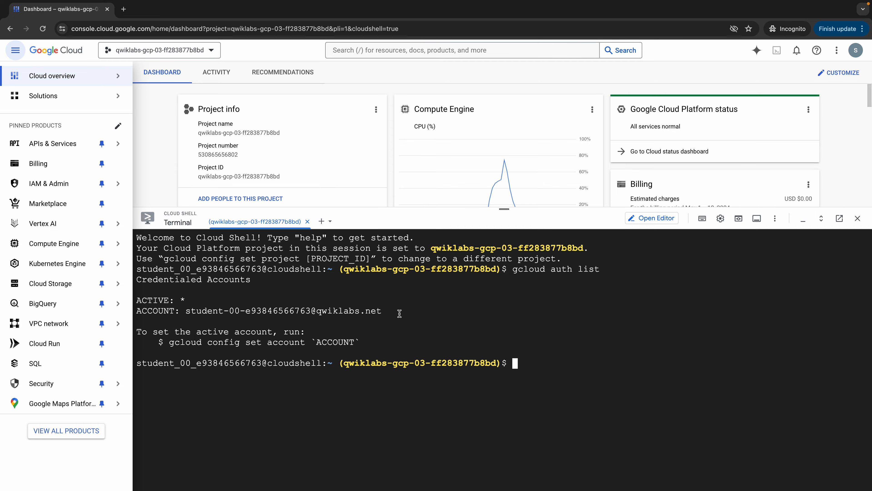
# Copy the command gcloud config list project from the lab instructions and run it in Cloud Shell.
pyautogui.press('super+Tab')
pyautogui.scroll(-5, 505, 389)
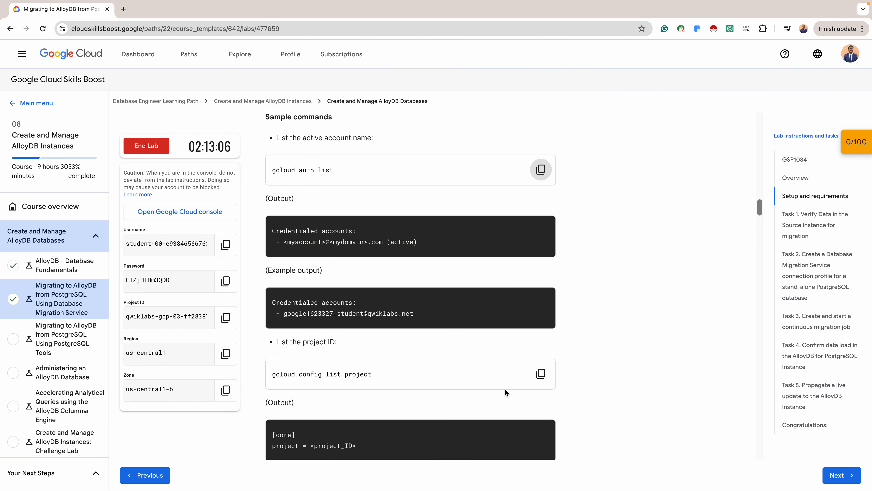
pyautogui.scroll(-2, 505, 388)
pyautogui.click(541, 322)
pyautogui.press('super+Tab')
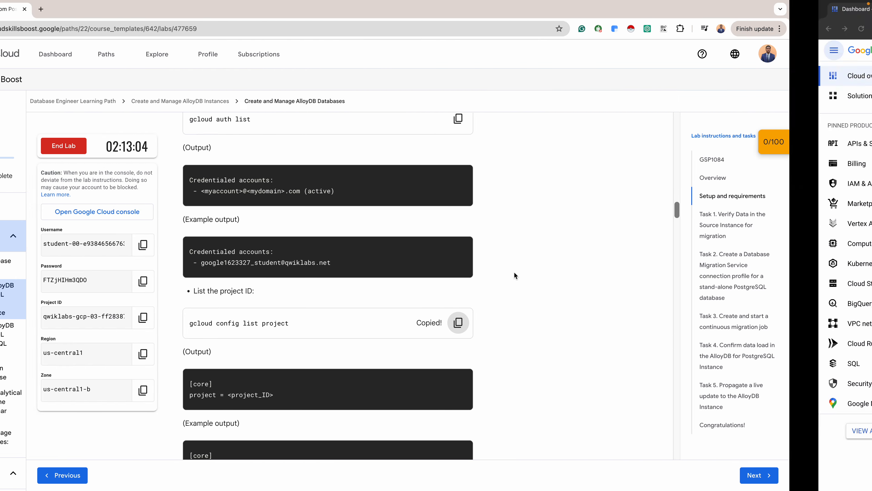
pyautogui.press('super+v')
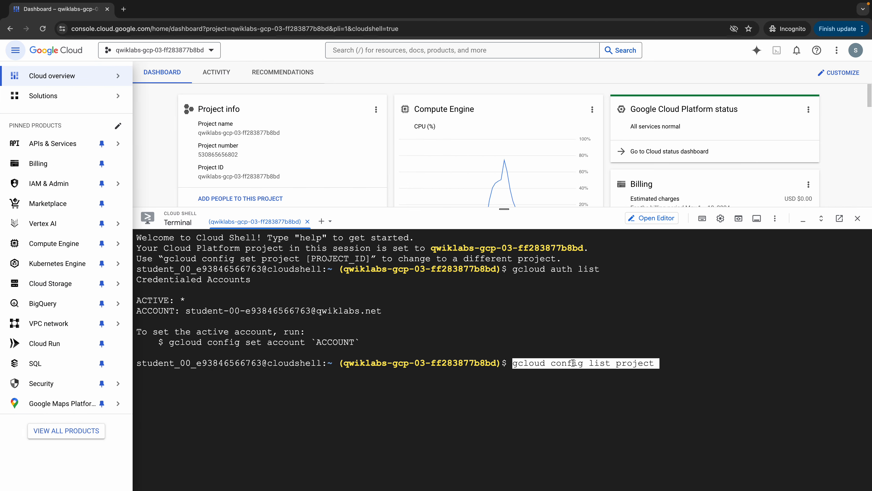
pyautogui.press('Return')
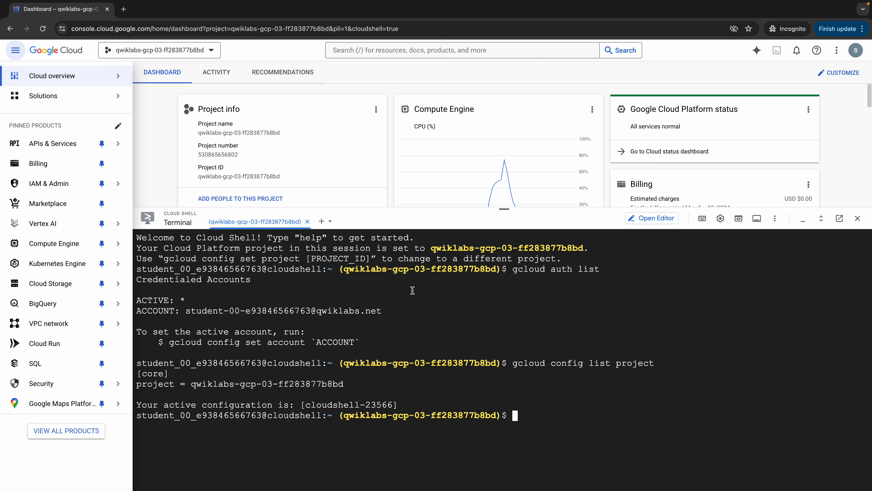
# Read the opening Task 1 instructions in the lab and open the Compute Engine VM instances page in the Google Cloud console.
pyautogui.hotkey('ctrl', 'Left')
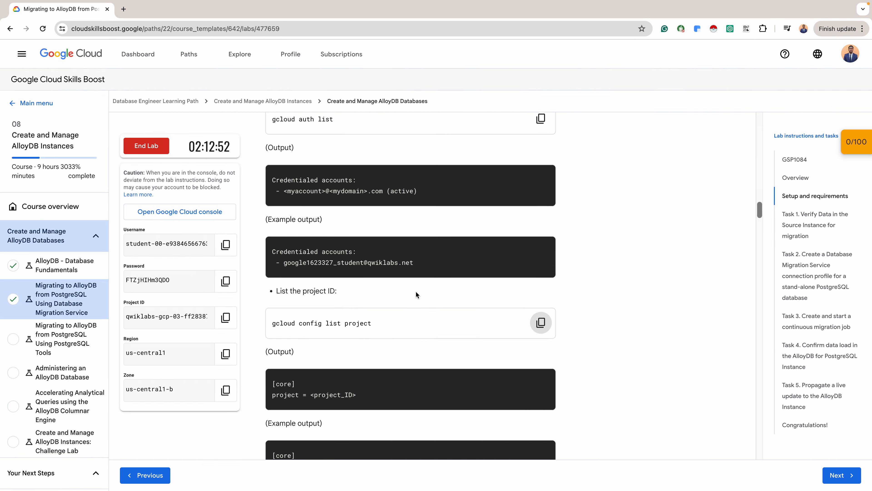
pyautogui.scroll(-10, 416, 291)
pyautogui.scroll(-3, 416, 292)
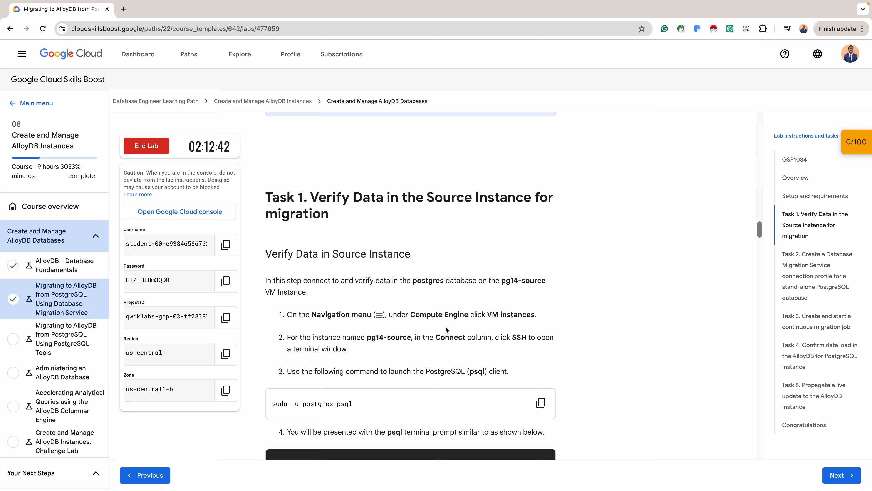
pyautogui.scroll(-2, 445, 329)
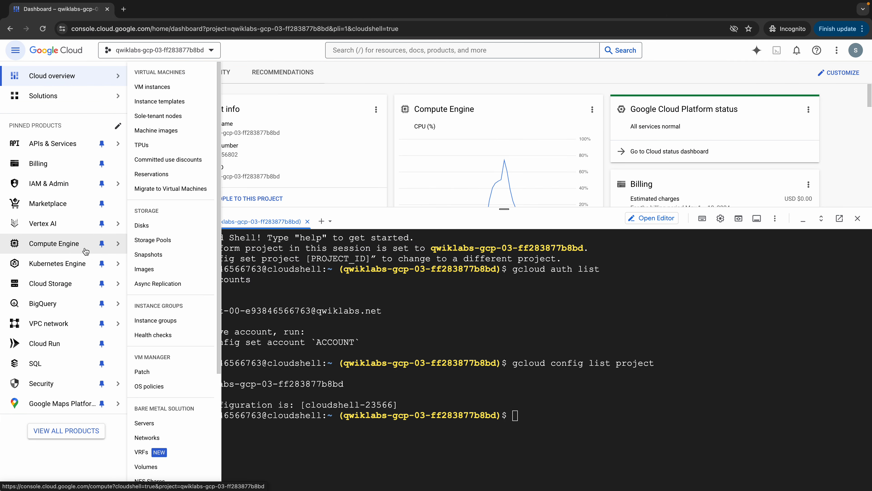
pyautogui.moveTo(96, 280)
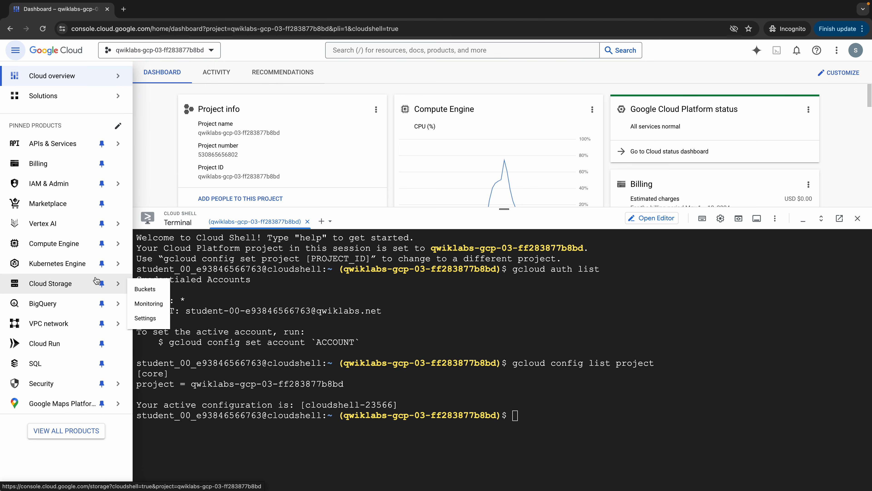
pyautogui.moveTo(103, 243)
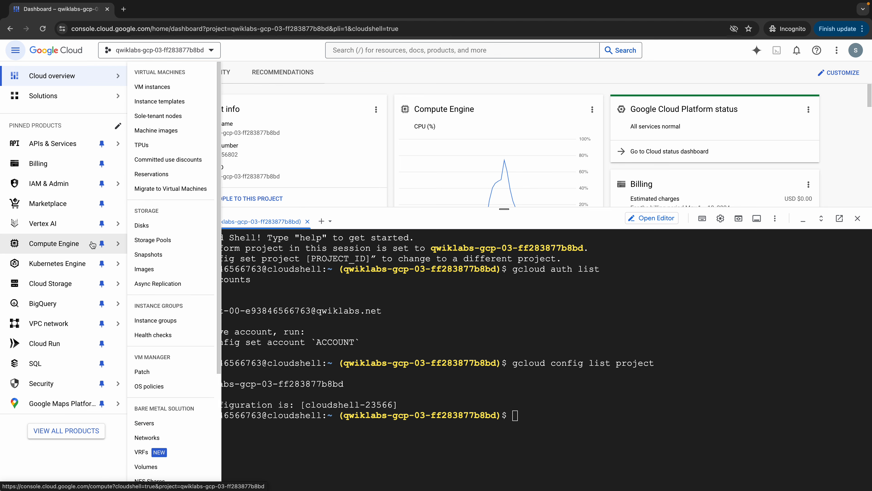
pyautogui.click(149, 86)
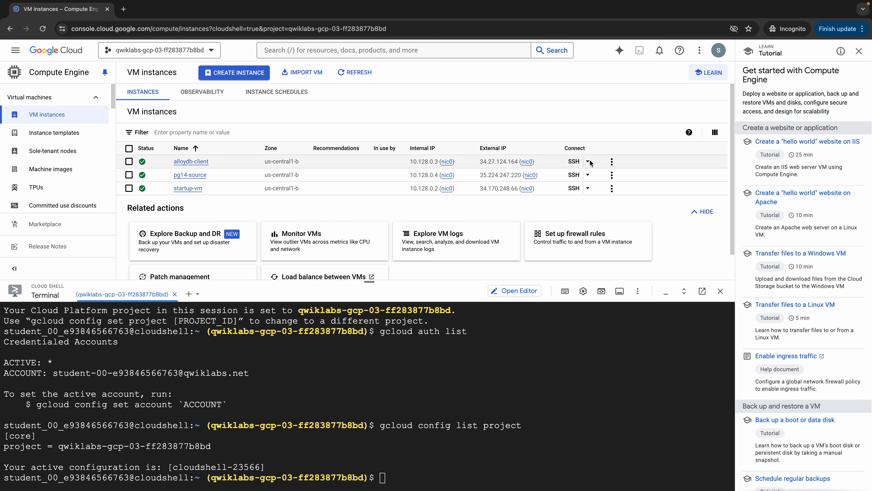
# Open an authorized SSH-in-browser session to the pg14-source VM and launch the PostgreSQL client with sudo -u postgres psql.
pyautogui.click(576, 176)
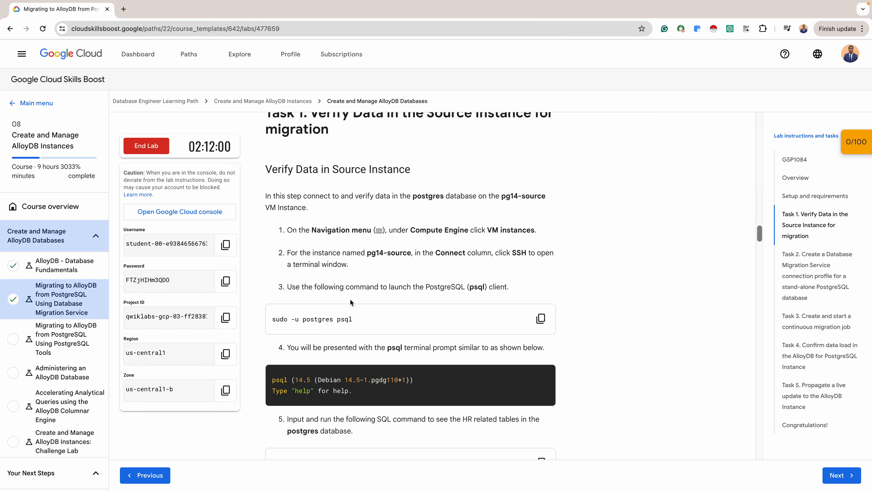
pyautogui.click(541, 318)
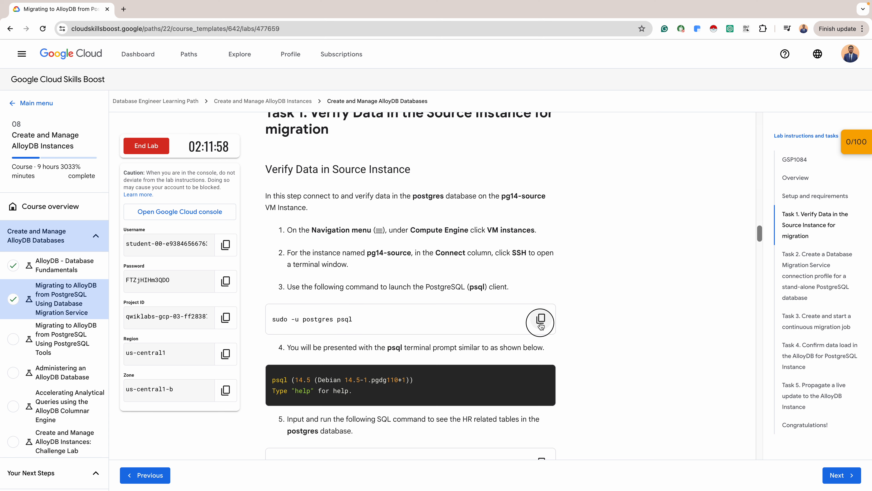
pyautogui.hotkey('ctrl', 'Right')
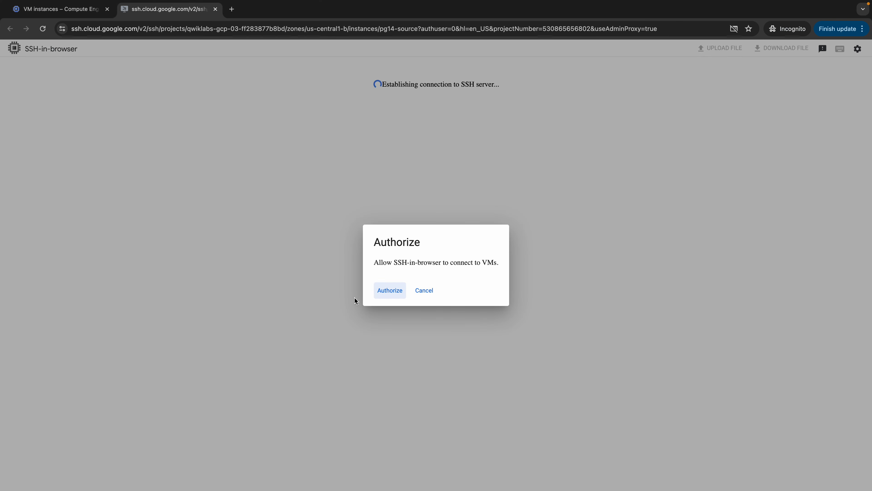
pyautogui.click(389, 294)
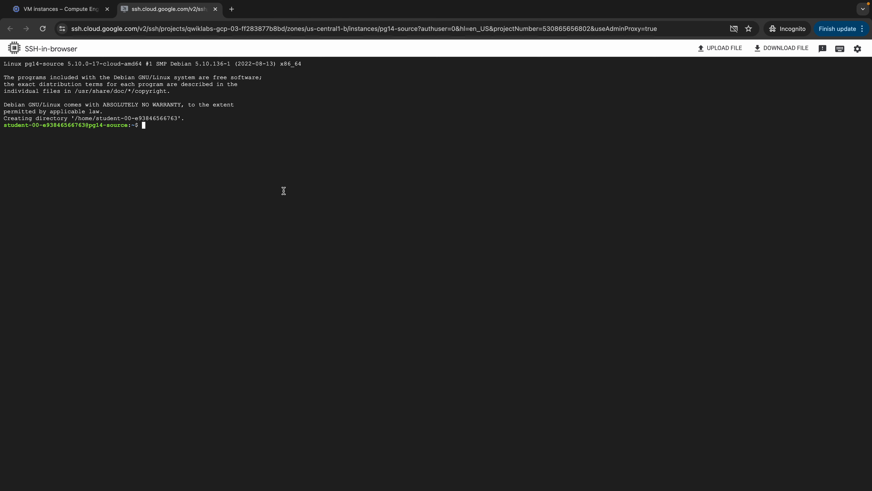
pyautogui.hotkey('ctrl', 'v')
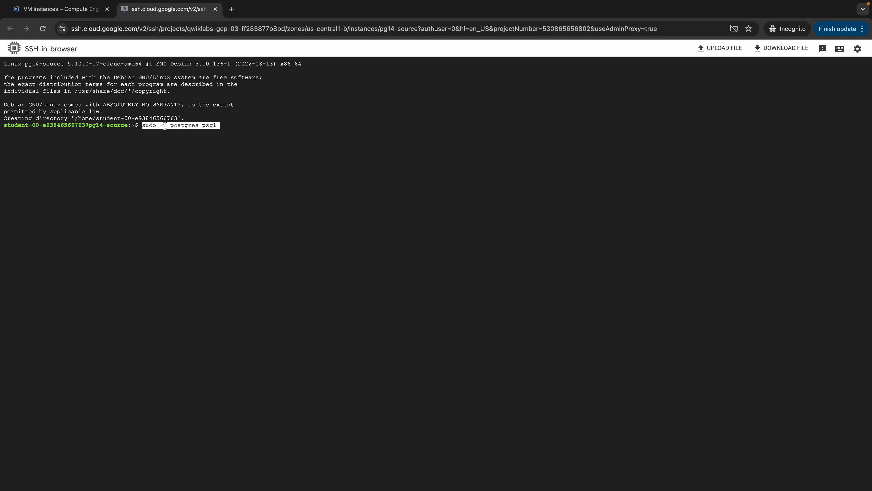
pyautogui.press('Return')
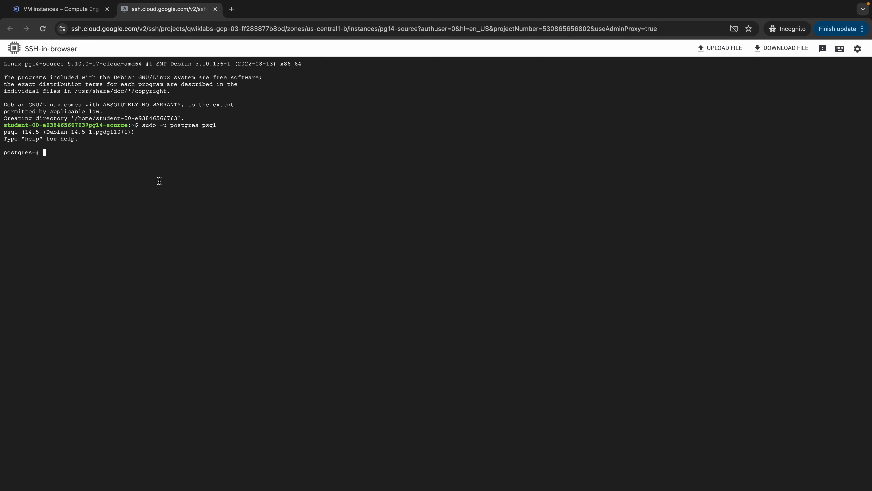
# Copy the \dt command from the lab instructions and run it in psql to list the HR tables.
pyautogui.hotkey('ctrl', 'Left')
pyautogui.scroll(-5, 394, 352)
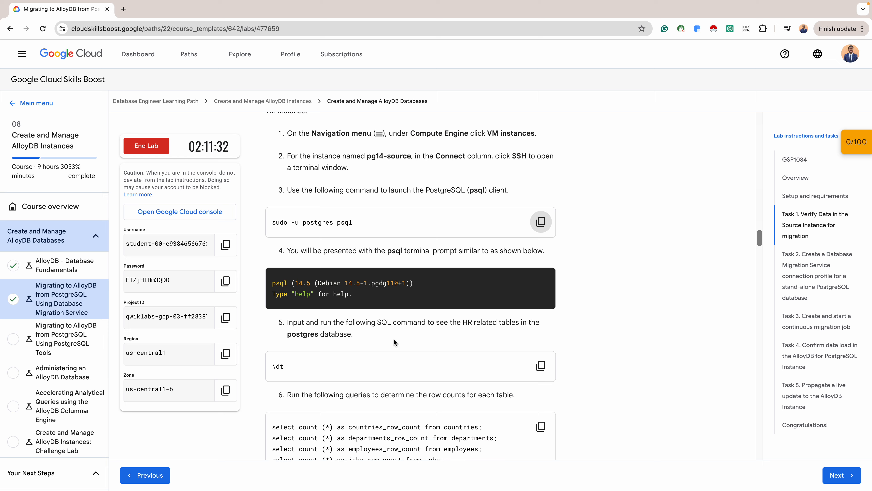
pyautogui.click(541, 306)
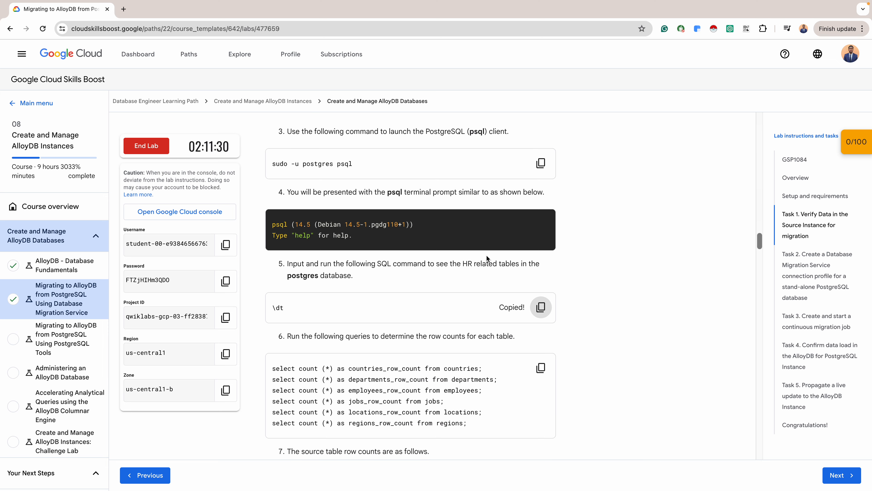
pyautogui.hotkey('ctrl', 'Right')
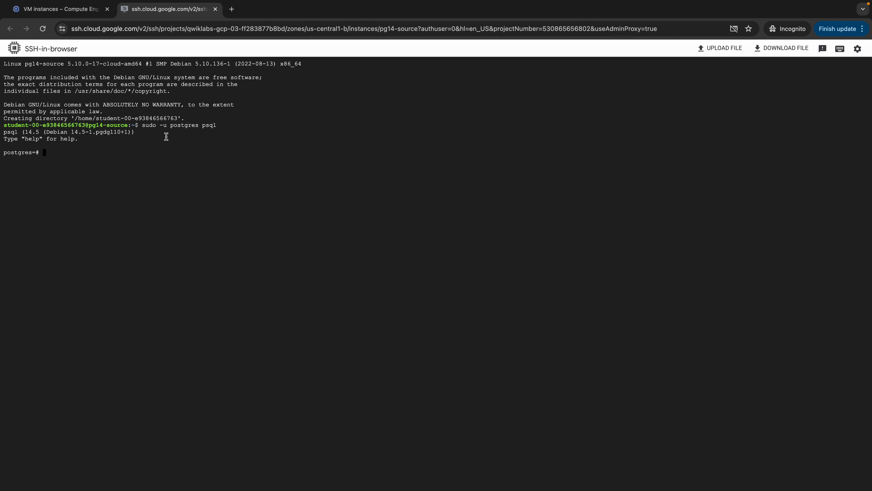
pyautogui.press('super+v')
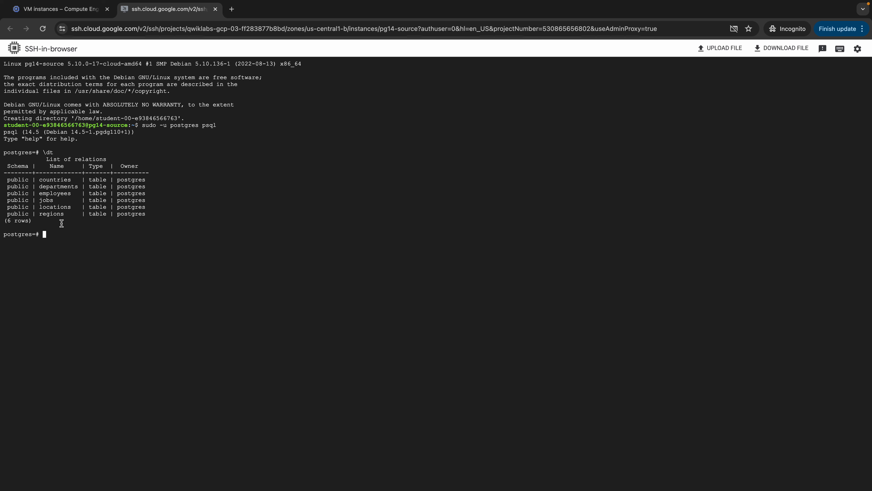
# Copy the six select count queries from the lab instructions and run them in psql to count each table's rows.
pyautogui.hotkey('ctrl', 'Left')
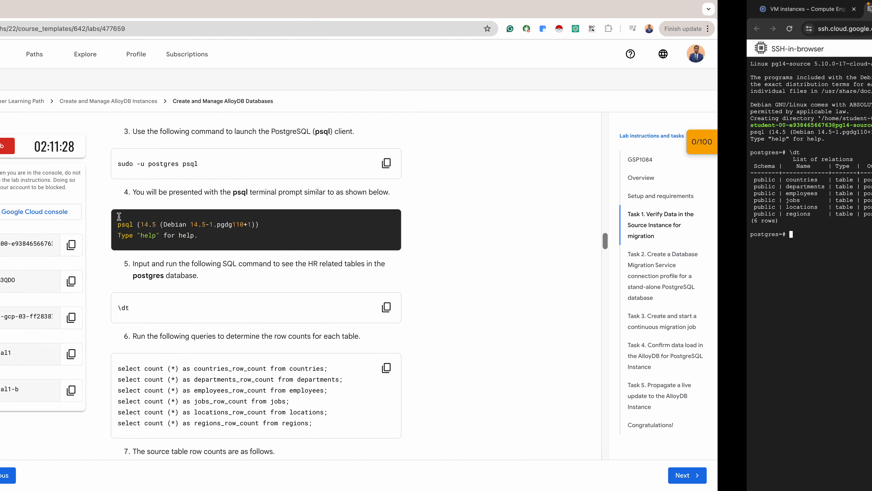
pyautogui.scroll(-2, 297, 250)
pyautogui.scroll(-1, 297, 250)
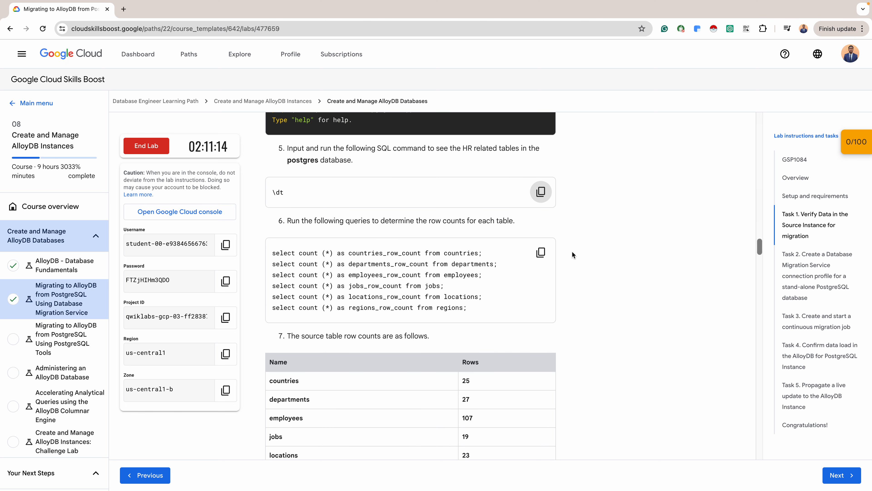
pyautogui.click(542, 252)
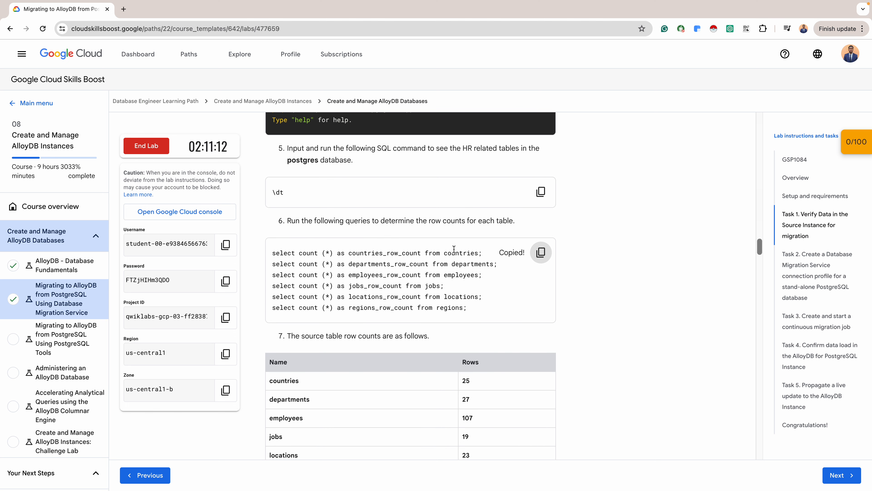
pyautogui.hotkey('ctrl', 'Right')
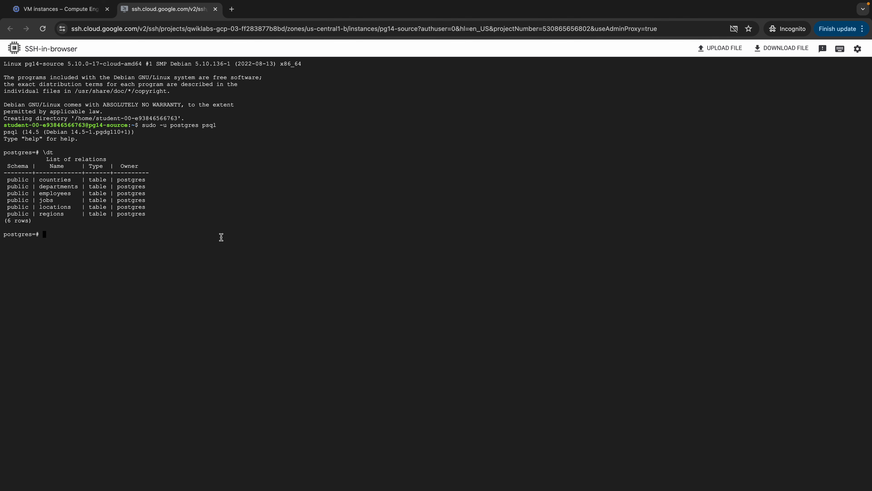
pyautogui.press('super+v')
pyautogui.press('Return')
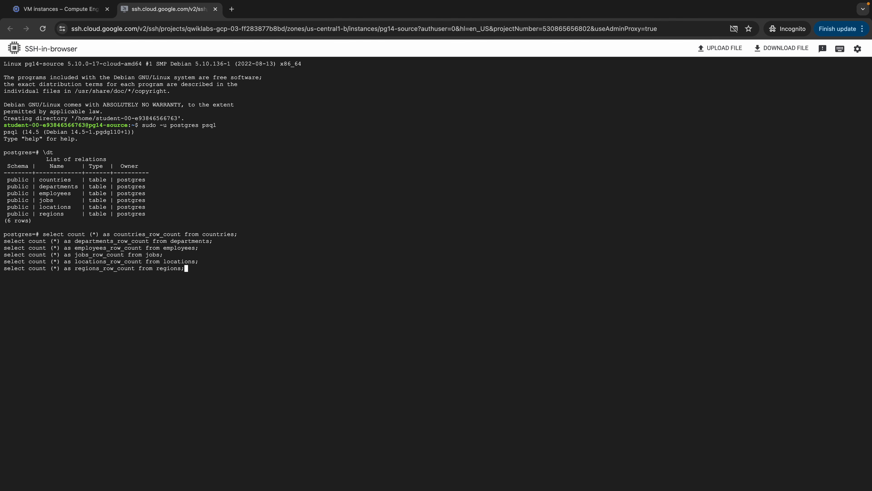
pyautogui.press('Return')
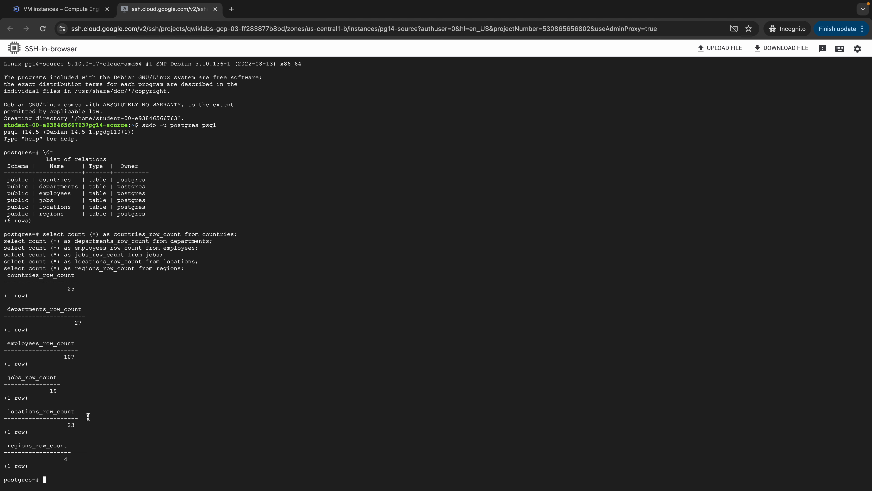
# Check the lab's source row-count table, quit psql with \q and close the SSH session with exit.
pyautogui.hotkey('ctrl', 'Left')
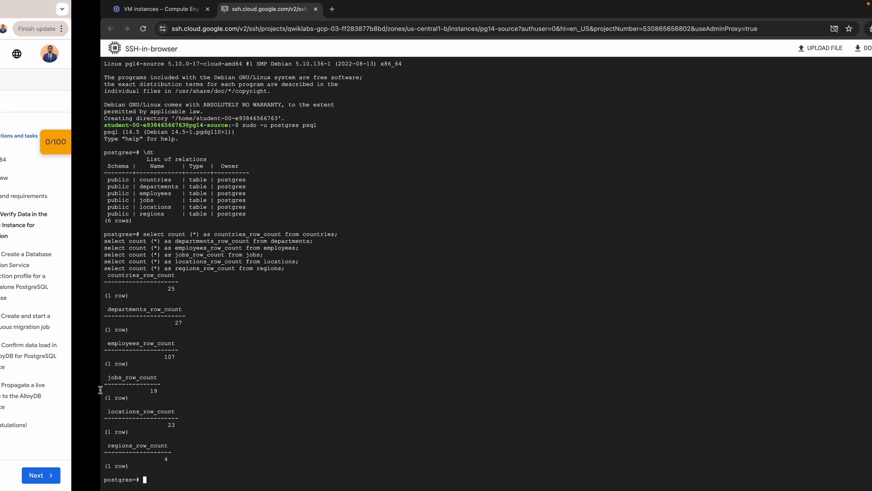
pyautogui.scroll(-5, 436, 311)
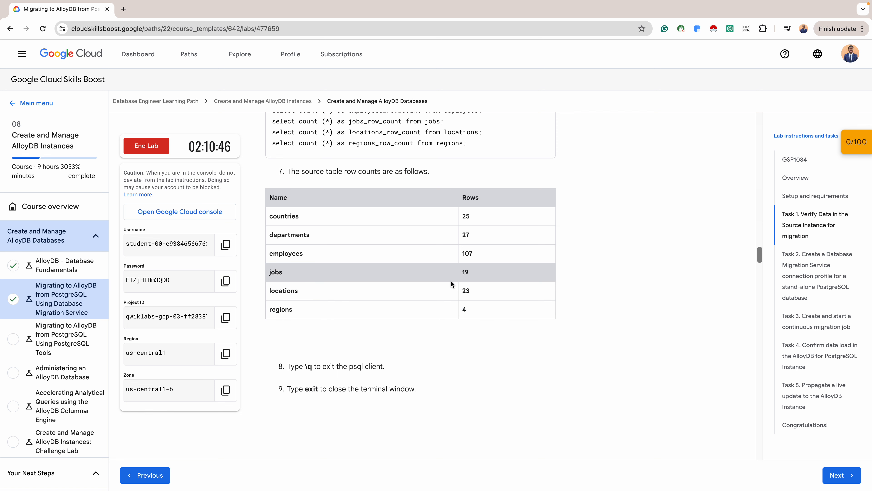
pyautogui.hotkey('ctrl', 'Right')
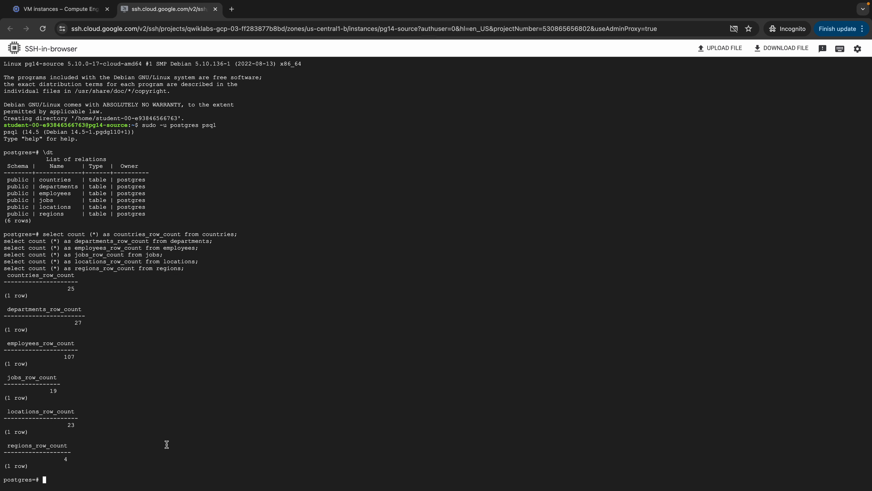
pyautogui.write('/q')
pyautogui.press('Return')
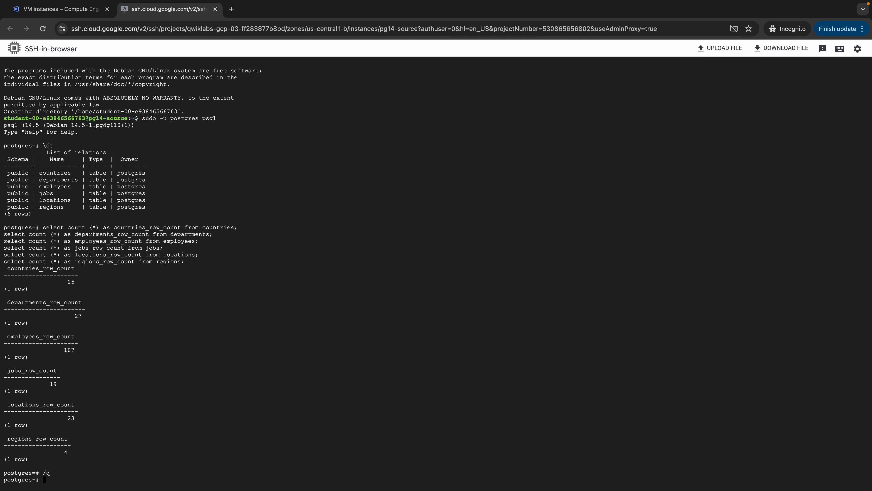
pyautogui.write('\\q')
pyautogui.press('Return')
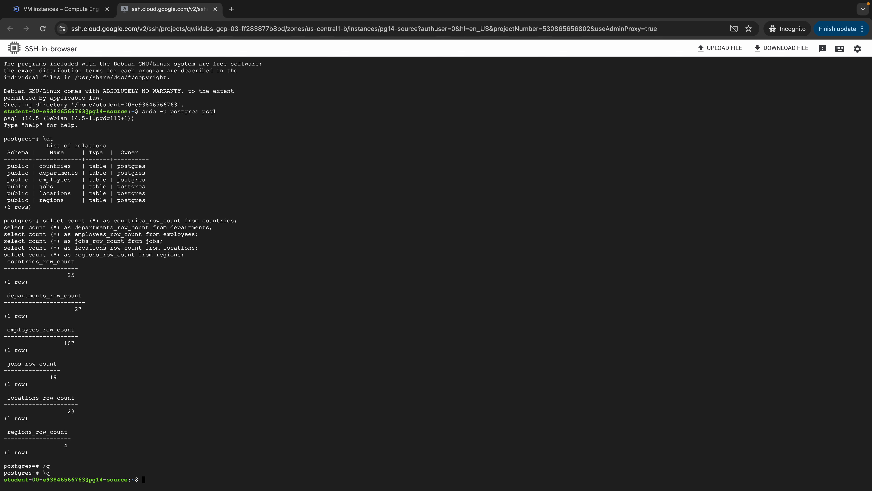
pyautogui.write('exit')
pyautogui.press('Return')
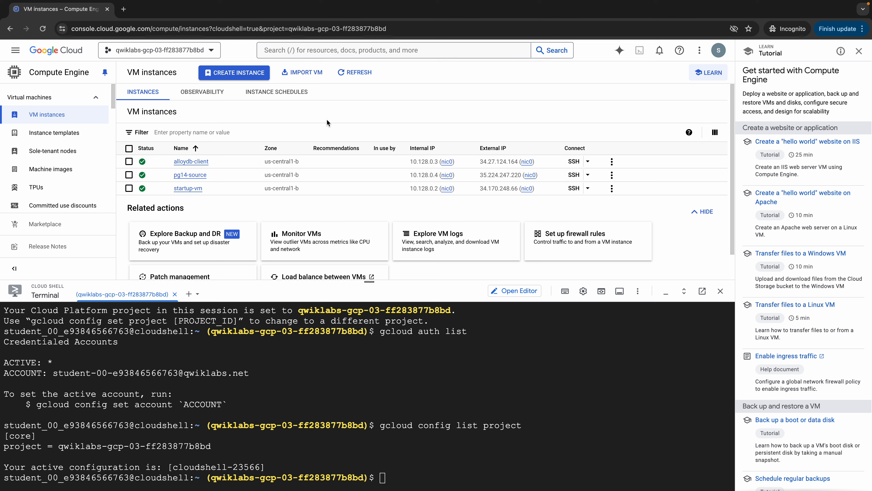
# Read the lab's Task 2 instructions on getting the connectivity information for the PostgreSQL source instance.
pyautogui.rightClick(259, 122)
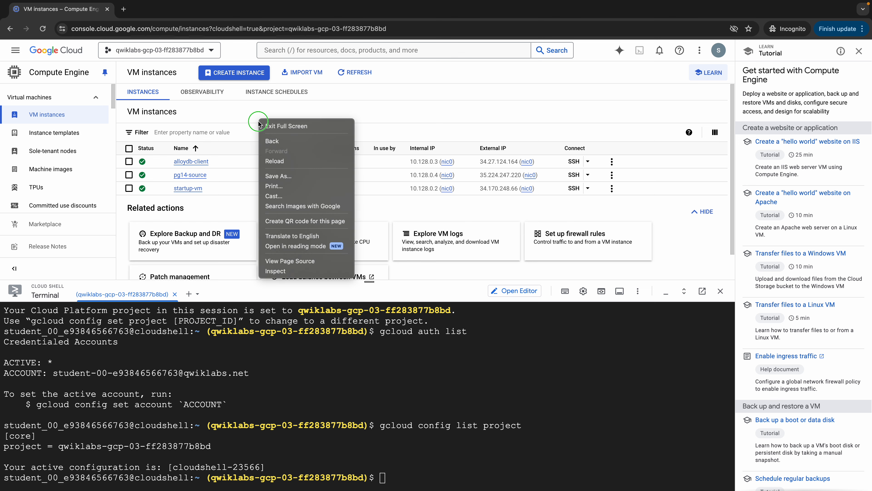
pyautogui.press('Escape')
pyautogui.hotkey('ctrl', 'Left')
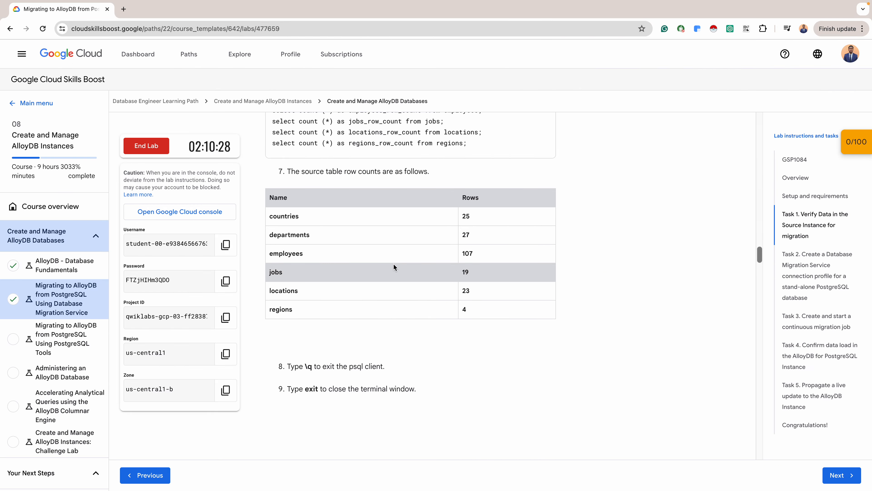
pyautogui.scroll(-7, 394, 264)
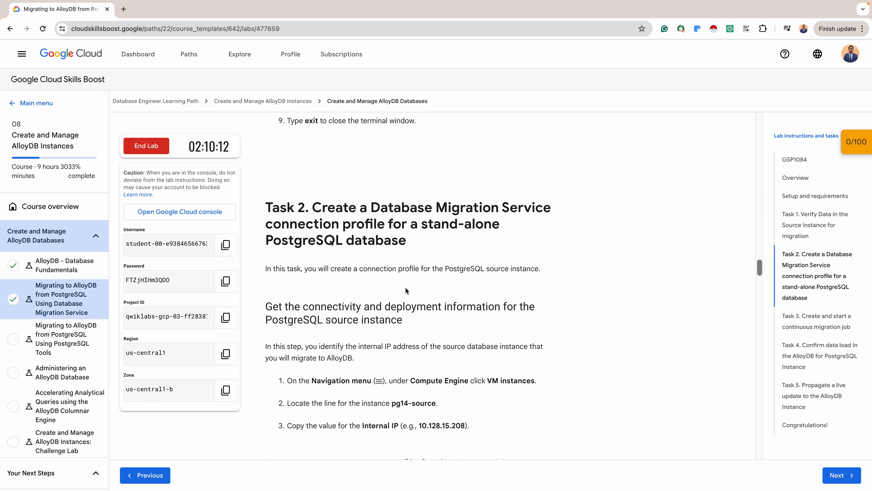
# Copy the internal IP of the pg14-source VM instance and duplicate the console page in a second browser tab.
pyautogui.scroll(-2, 400, 326)
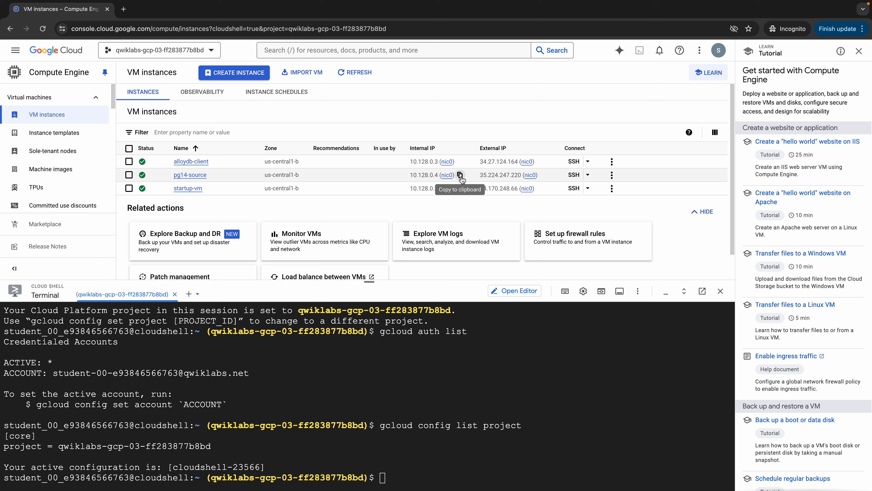
pyautogui.click(460, 176)
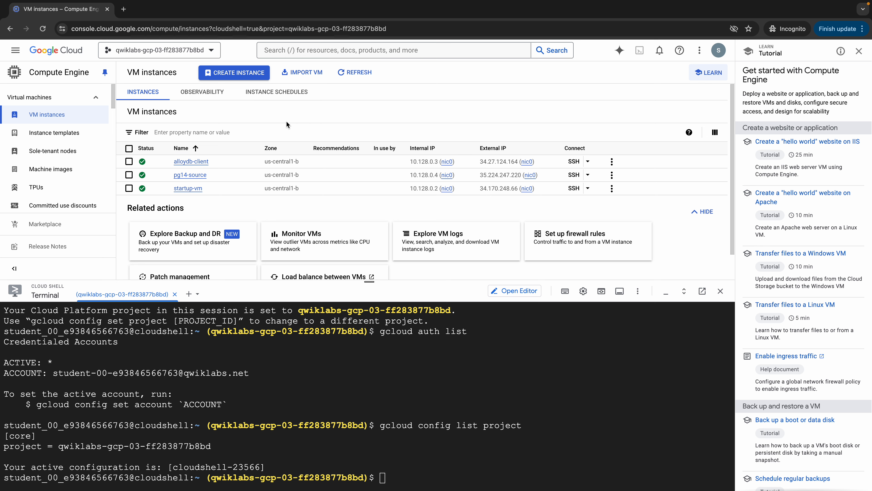
pyautogui.rightClick(79, 13)
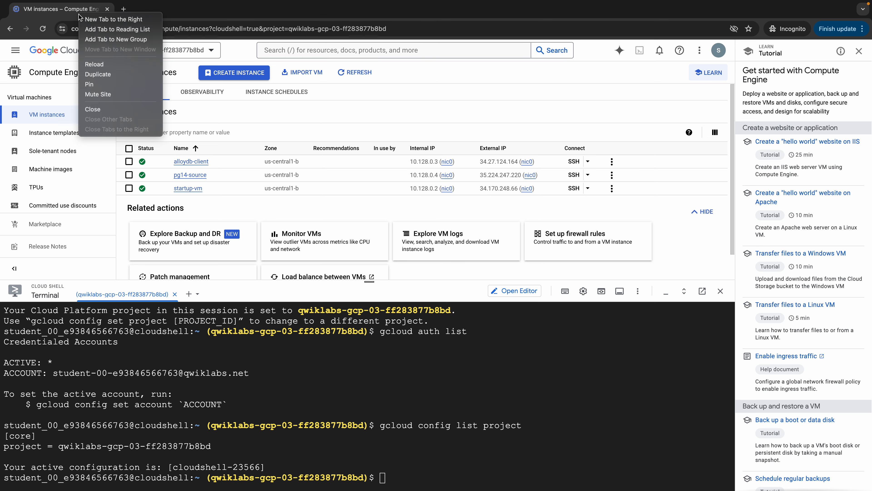
pyautogui.click(113, 81)
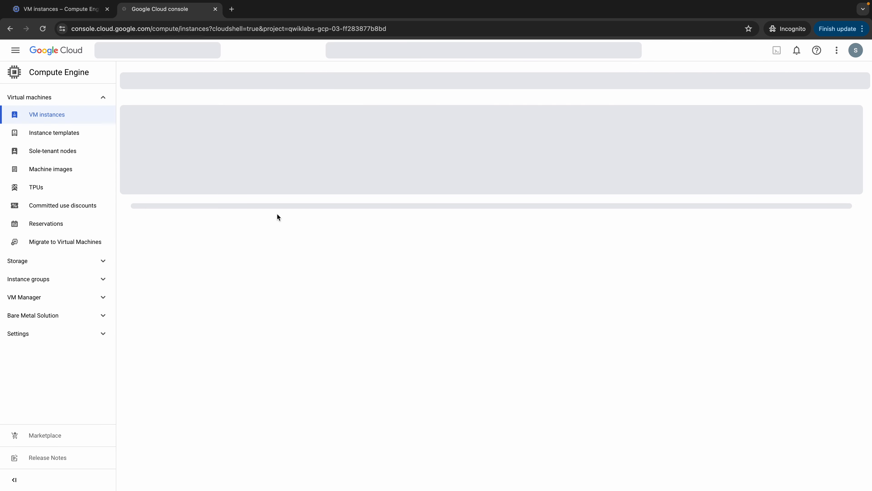
# Copy the service name Database Migration from the lab instructions, search the console for it and open the Database Migration product page.
pyautogui.hotkey('ctrl', 'Left')
pyautogui.scroll(-5, 443, 349)
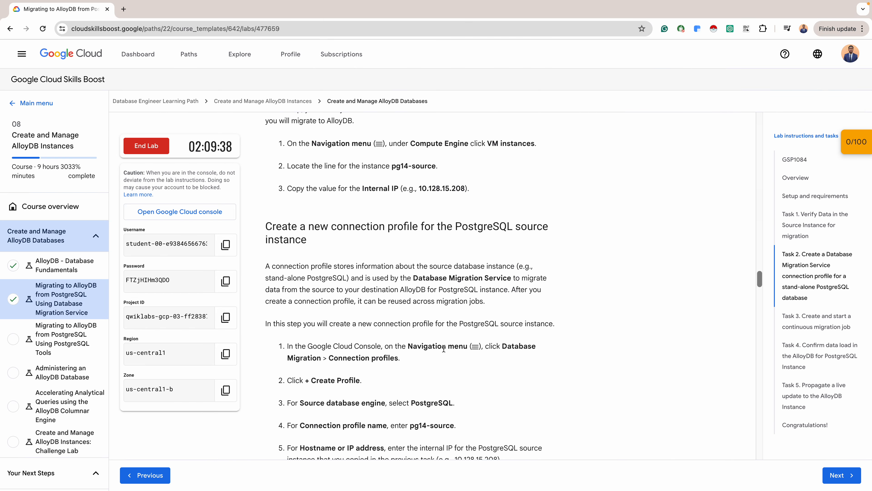
pyautogui.scroll(-2, 357, 349)
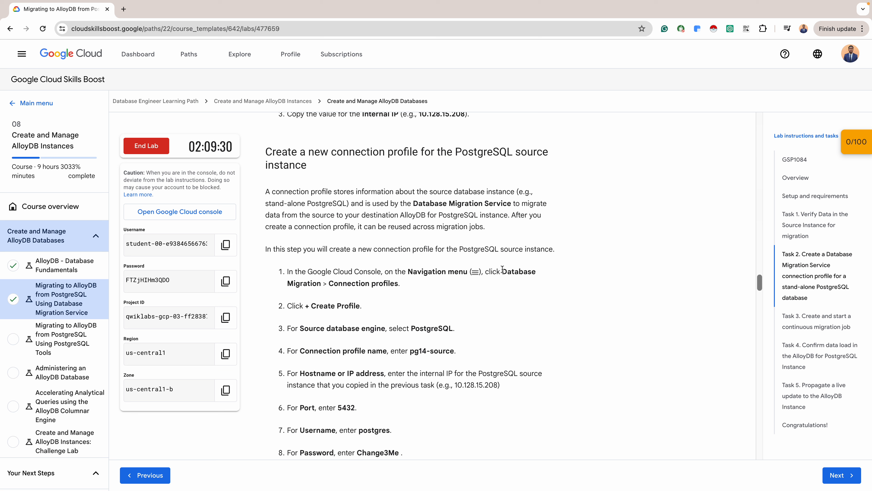
pyautogui.moveTo(503, 270); pyautogui.dragTo(321, 283)
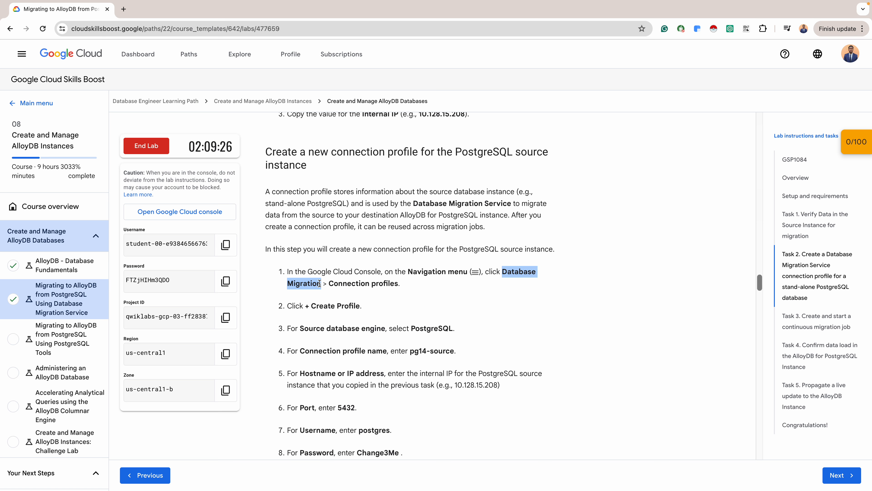
pyautogui.hotkey('ctrl', 'Right')
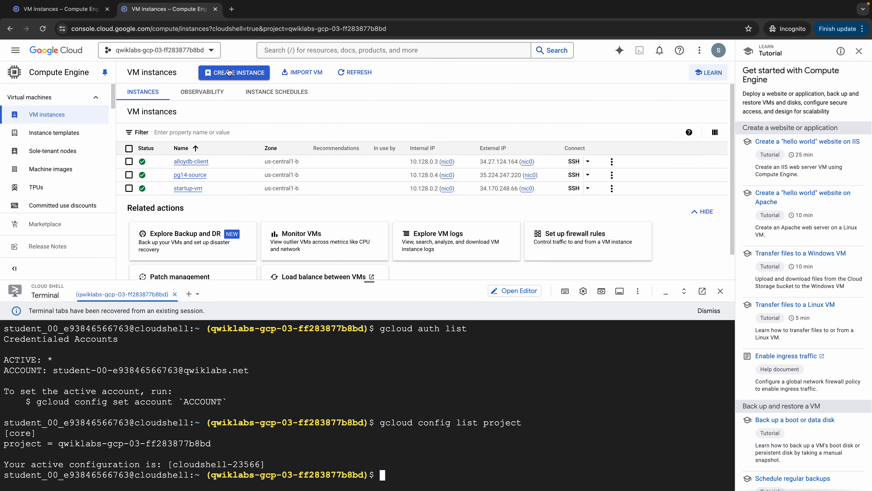
pyautogui.click(338, 53)
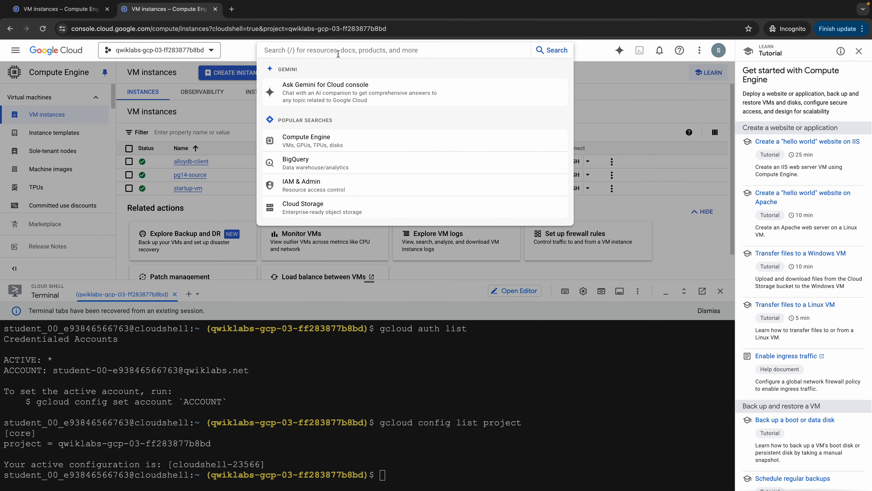
pyautogui.hotkey('ctrl', 'v')
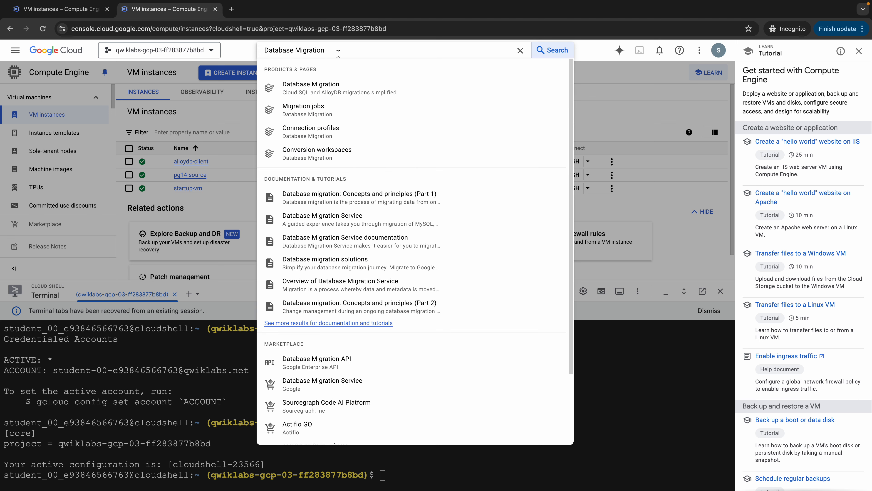
pyautogui.press('Return')
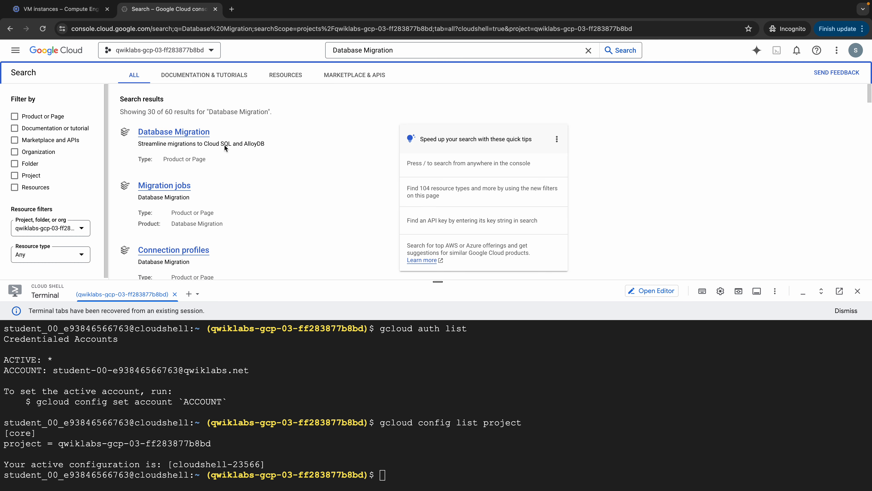
pyautogui.click(176, 133)
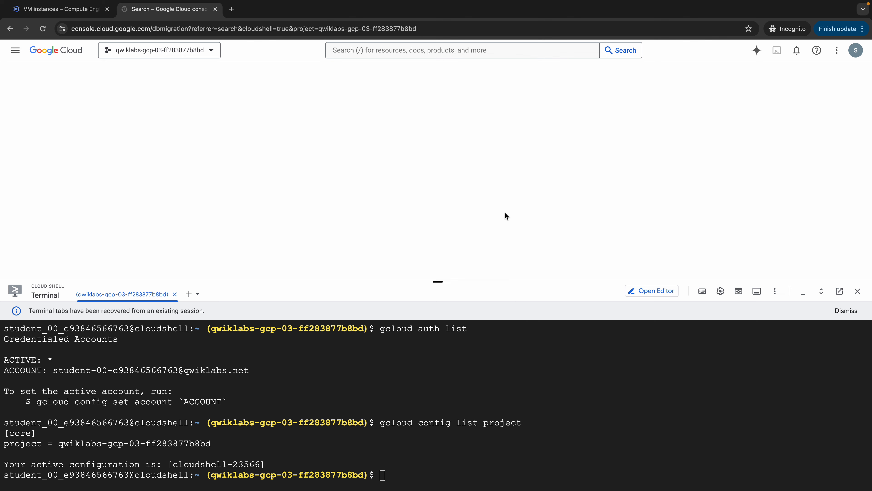
# Shrink the Cloud Shell terminal and start creating a new profile under Database Migration's connection profiles.
pyautogui.moveTo(439, 282); pyautogui.dragTo(450, 378)
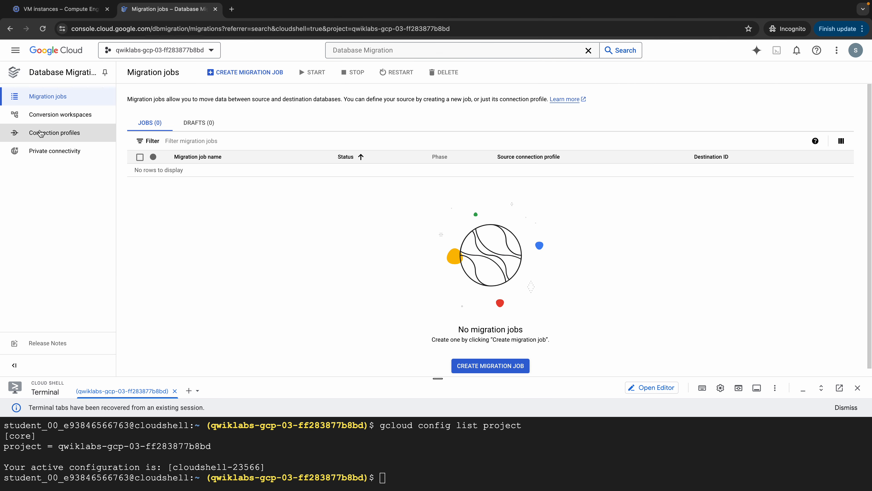
pyautogui.click(69, 136)
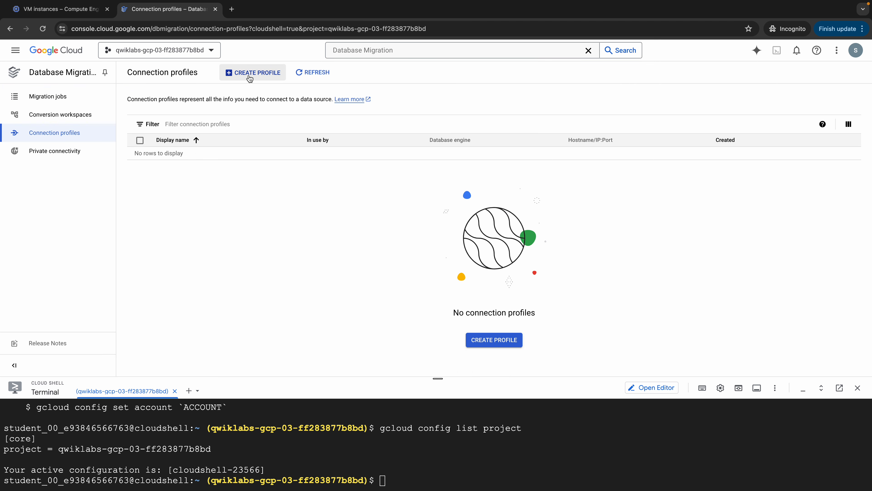
pyautogui.click(250, 77)
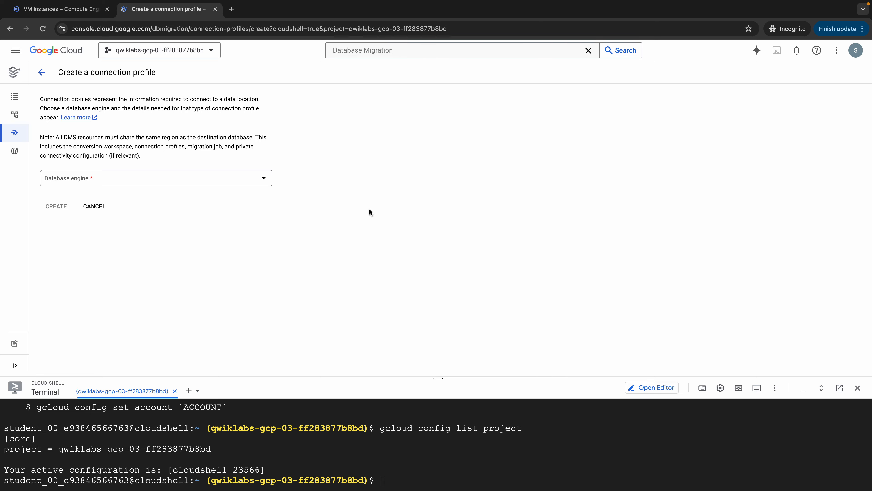
# Set the connection profile's database engine to PostgreSQL and its name to pg14-source, copied from the lab instructions.
pyautogui.hotkey('ctrl', 'Left')
pyautogui.scroll(-2, 437, 314)
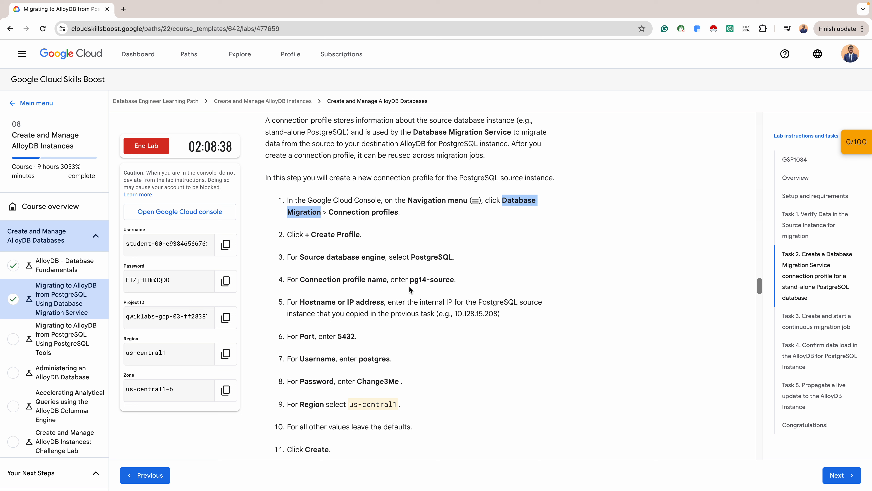
pyautogui.moveTo(410, 279); pyautogui.dragTo(452, 279)
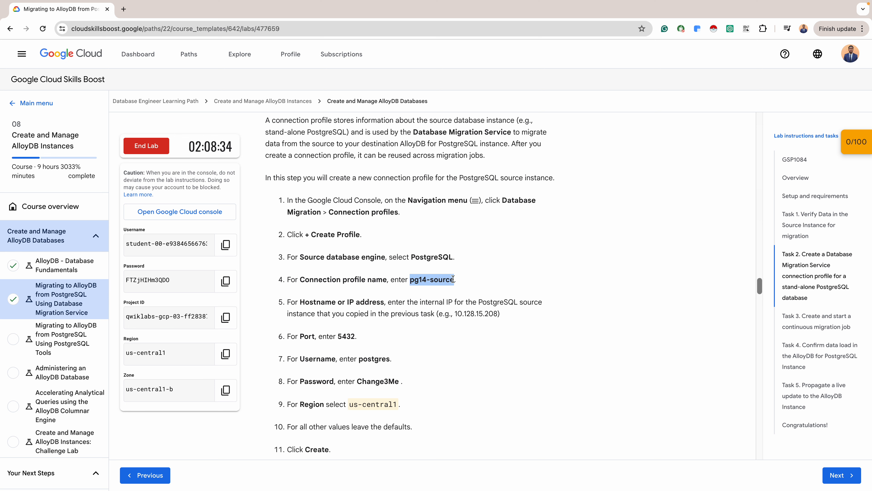
pyautogui.hotkey('ctrl', 'Right')
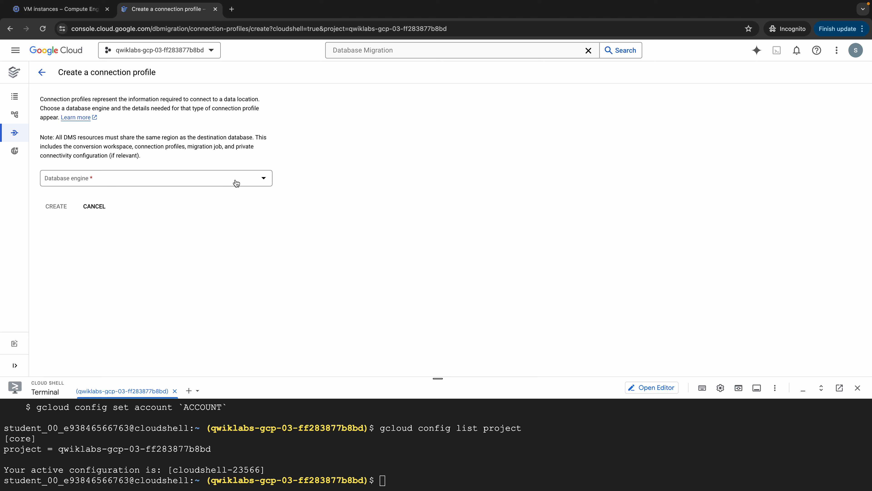
pyautogui.click(236, 183)
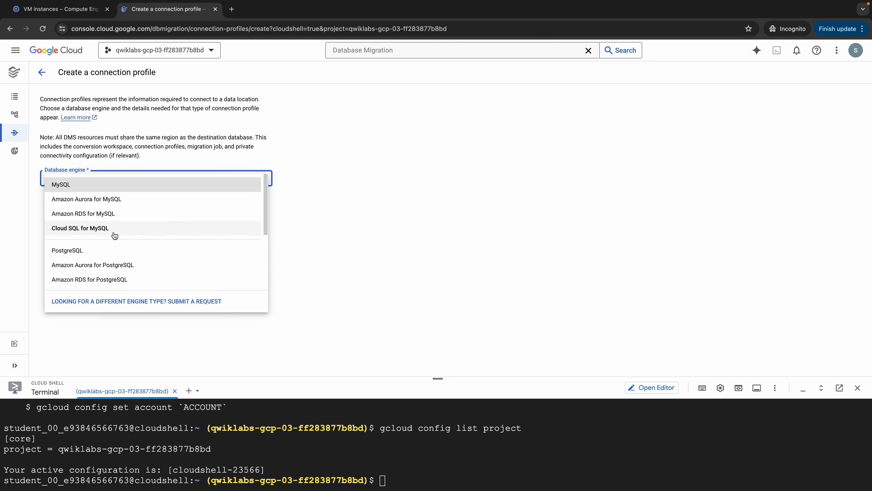
pyautogui.click(99, 250)
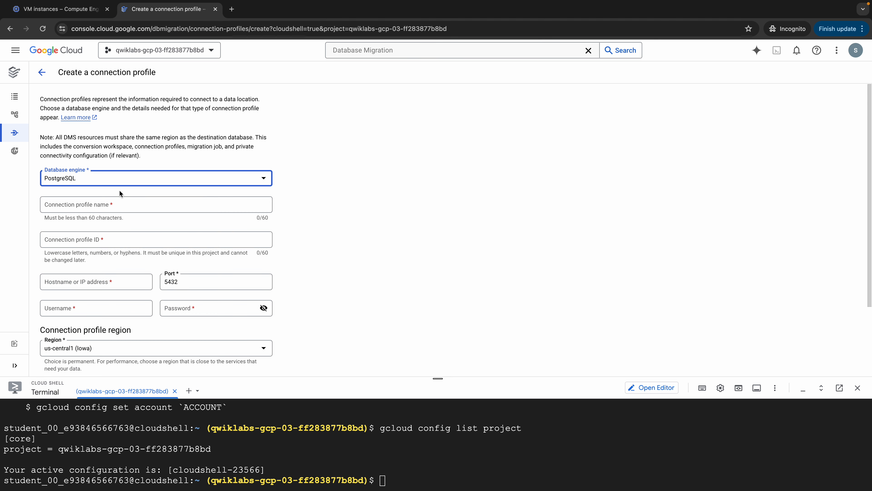
pyautogui.click(104, 203)
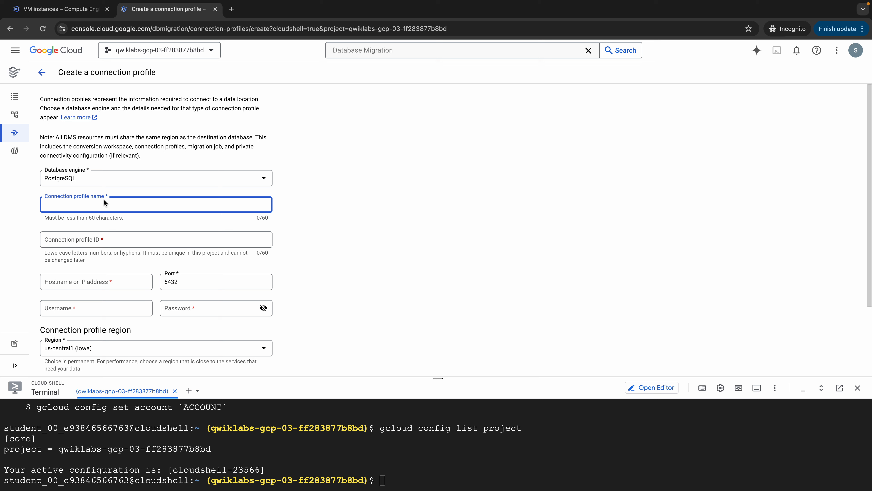
pyautogui.hotkey('ctrl', 'v')
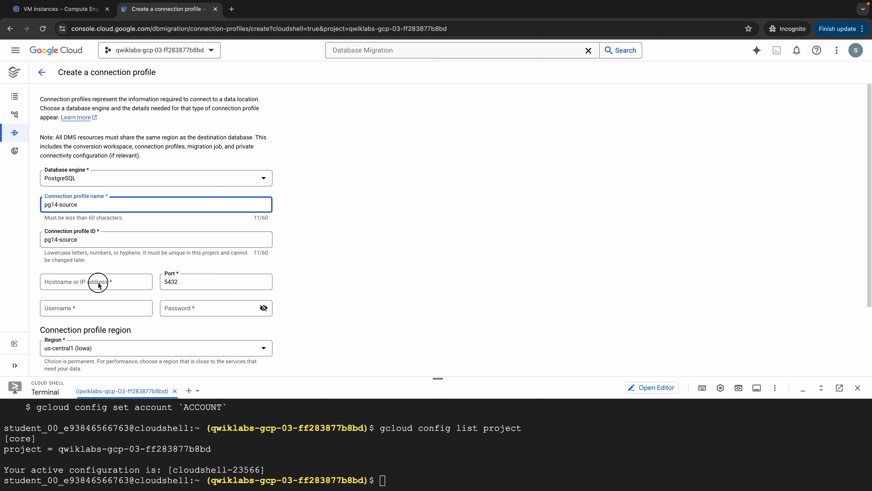
# Copy pg14-source's internal IP from the VM instances list and enter 10.128.0.4 as the profile's hostname or IP address.
pyautogui.click(99, 284)
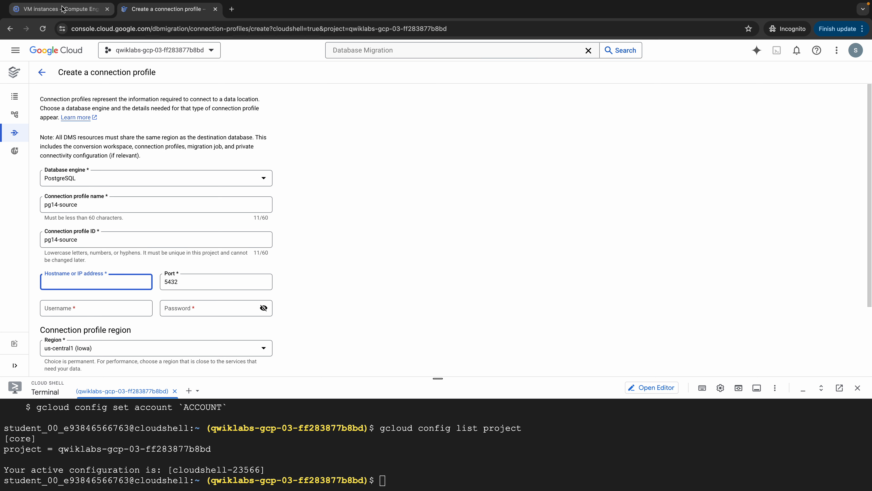
pyautogui.click(63, 9)
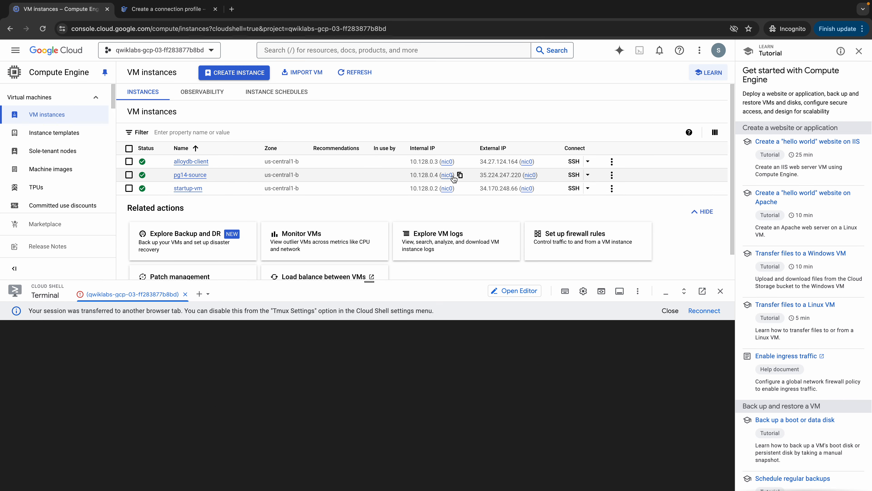
pyautogui.click(460, 176)
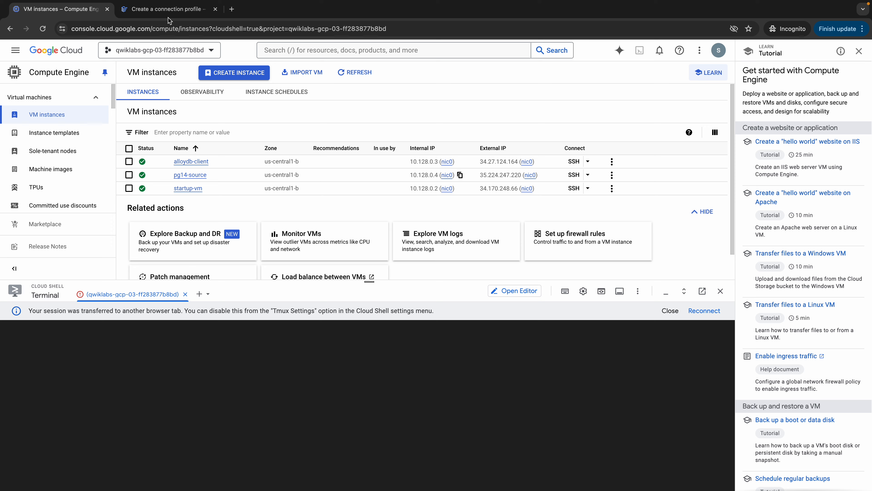
pyautogui.click(168, 10)
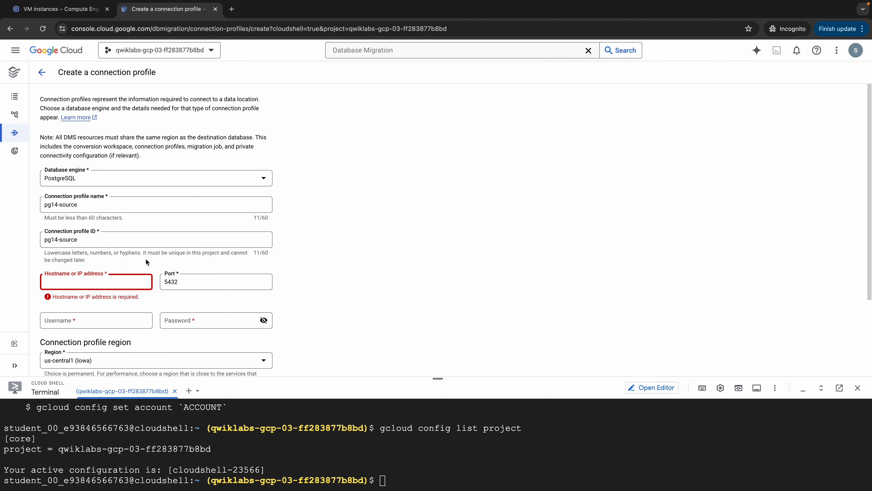
pyautogui.hotkey('ctrl', 'v')
# Copy the username from the lab instructions and enter postgres as the connection profile's username.
pyautogui.click(119, 305)
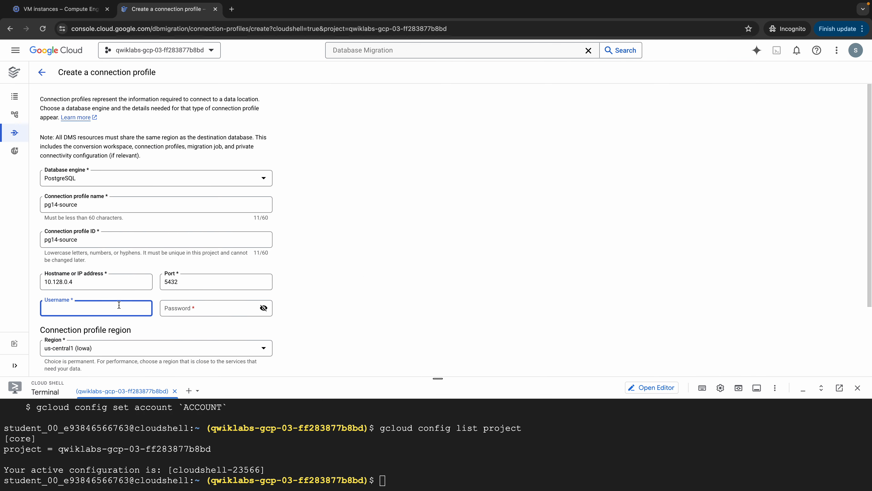
pyautogui.hotkey('ctrl', 'Left')
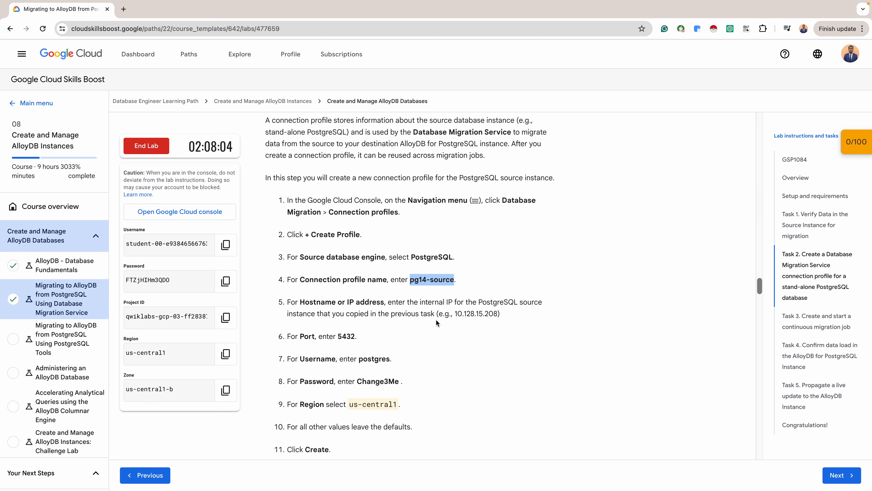
pyautogui.doubleClick(380, 358)
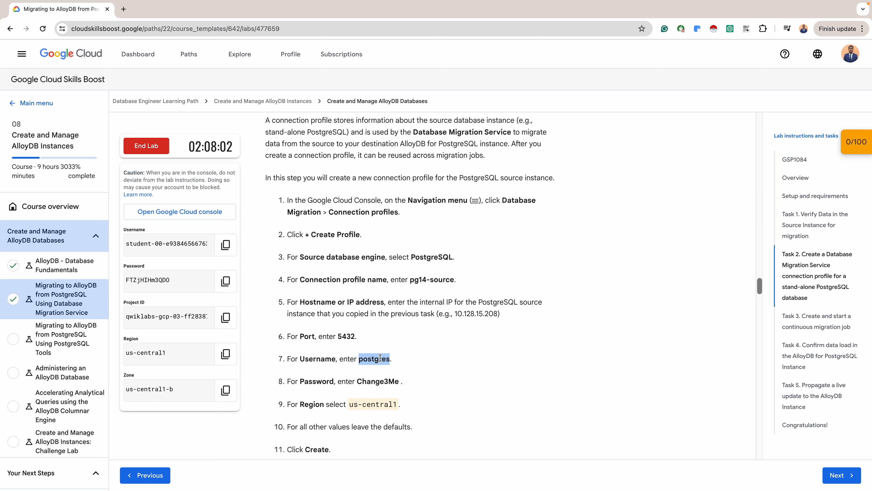
pyautogui.hotkey('ctrl', 'Right')
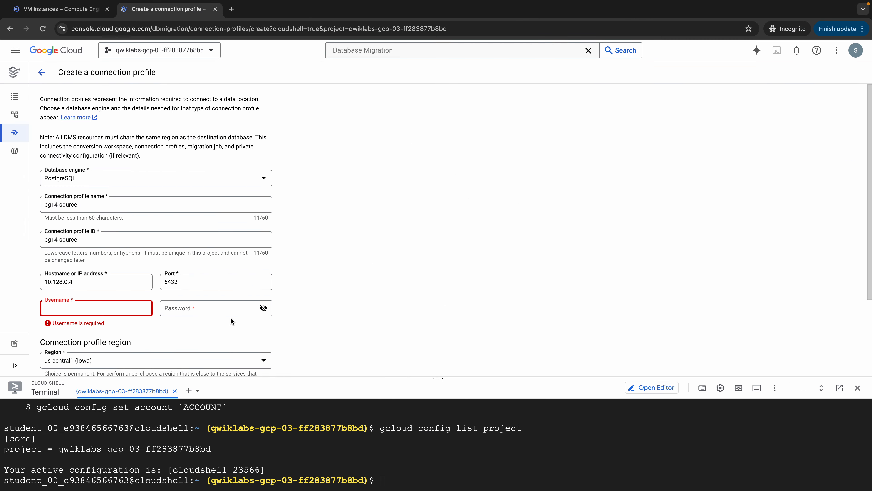
pyautogui.hotkey('ctrl', 'v')
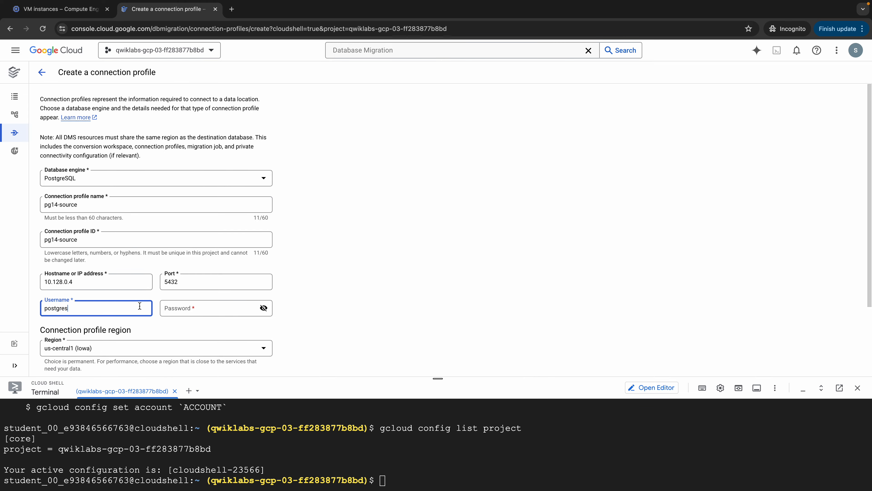
# Copy the database password from the lab instructions into the profile's password field, and return to the instructions.
pyautogui.hotkey('ctrl', 'Left')
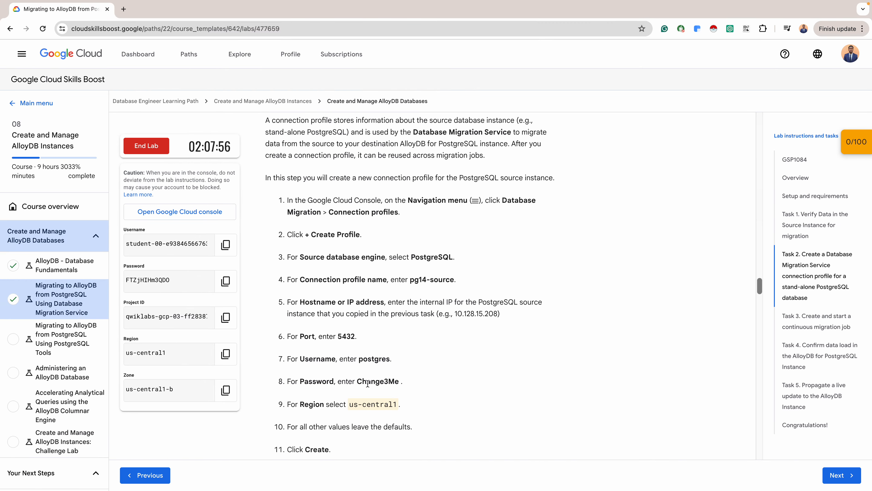
pyautogui.doubleClick(368, 384)
pyautogui.hotkey('ctrl', 'Right')
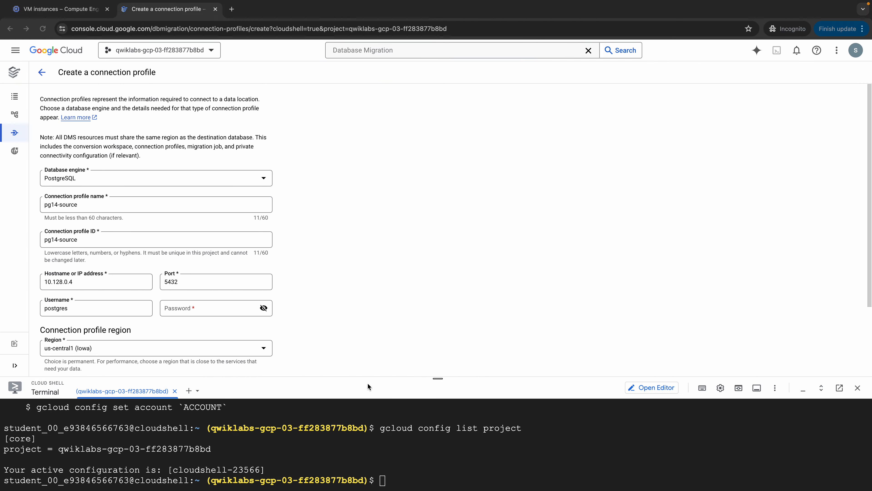
pyautogui.click(220, 309)
pyautogui.hotkey('ctrl', 'v')
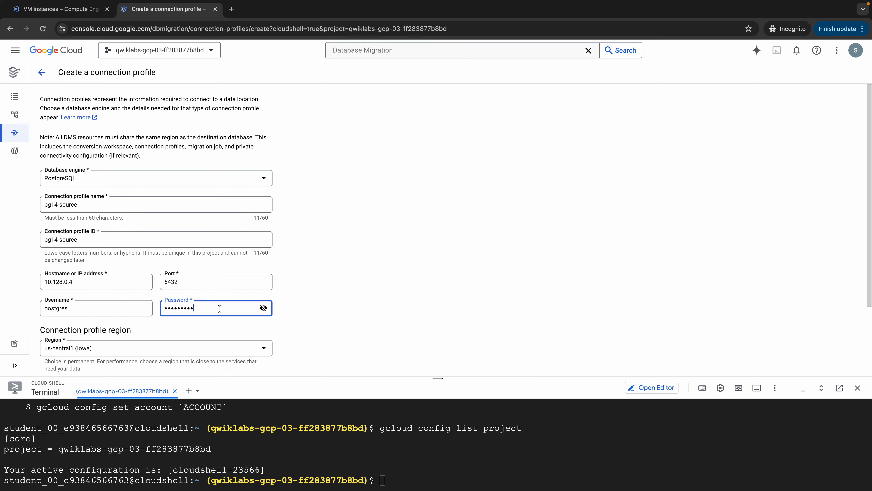
pyautogui.hotkey('ctrl', 'Left')
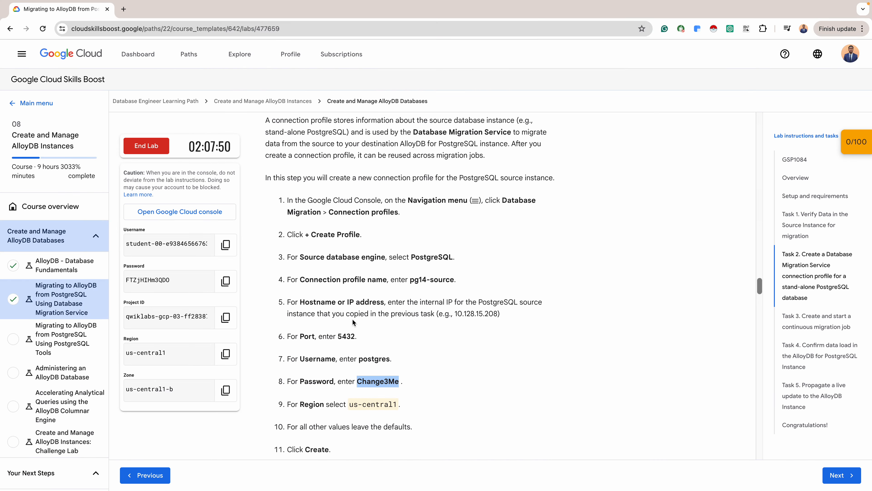
# Following the lab instructions, keep us-central1 (Iowa) as the connection profile's region and create the pg14-source profile.
pyautogui.scroll(-2, 445, 335)
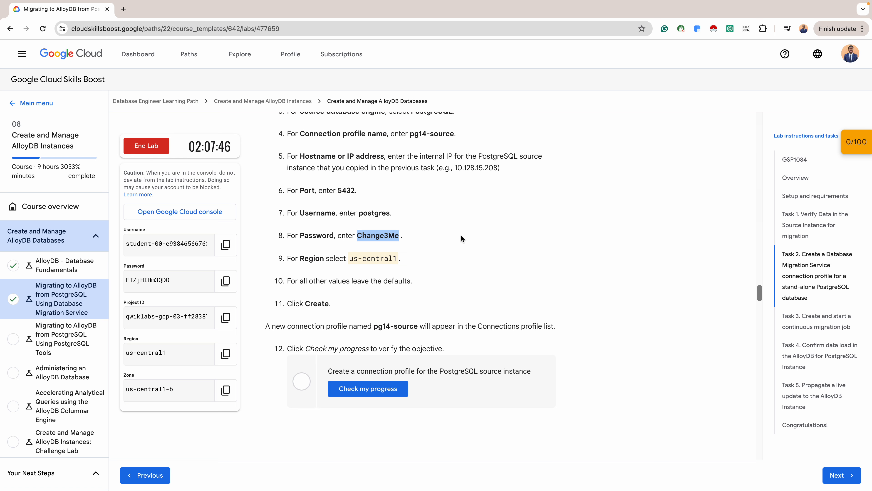
pyautogui.scroll(1, 461, 236)
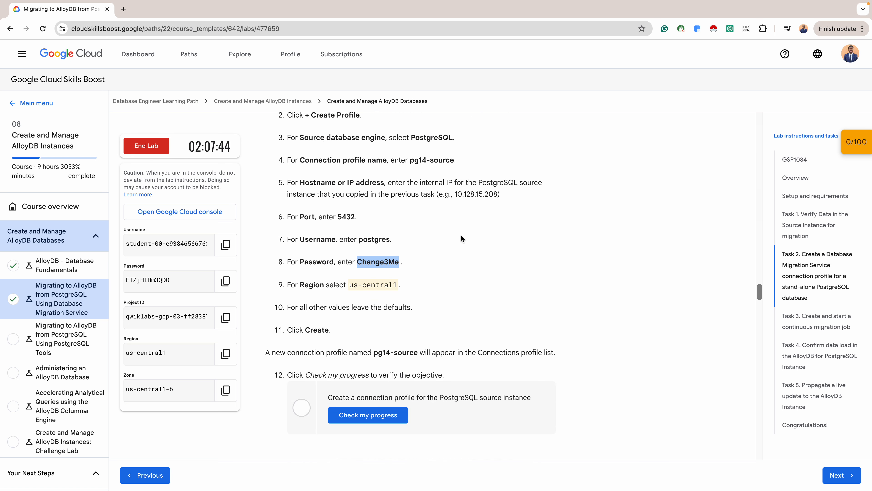
pyautogui.hotkey('alt', 'Tab')
pyautogui.click(201, 304)
pyautogui.scroll(-1, 183, 313)
pyautogui.scroll(-1, 182, 313)
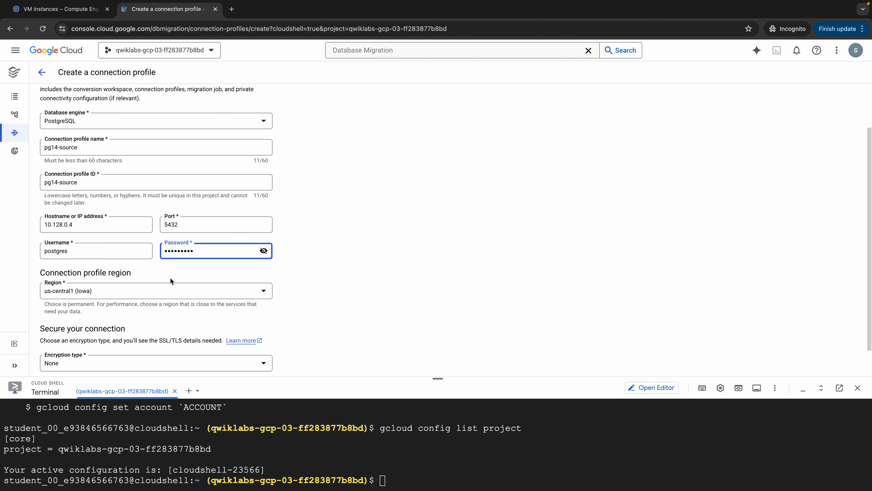
pyautogui.click(201, 296)
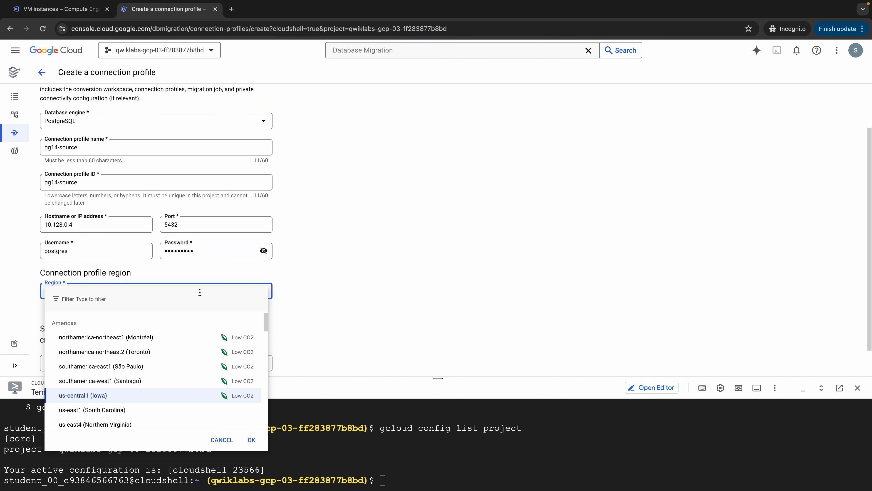
pyautogui.click(365, 303)
pyautogui.scroll(-1, 215, 353)
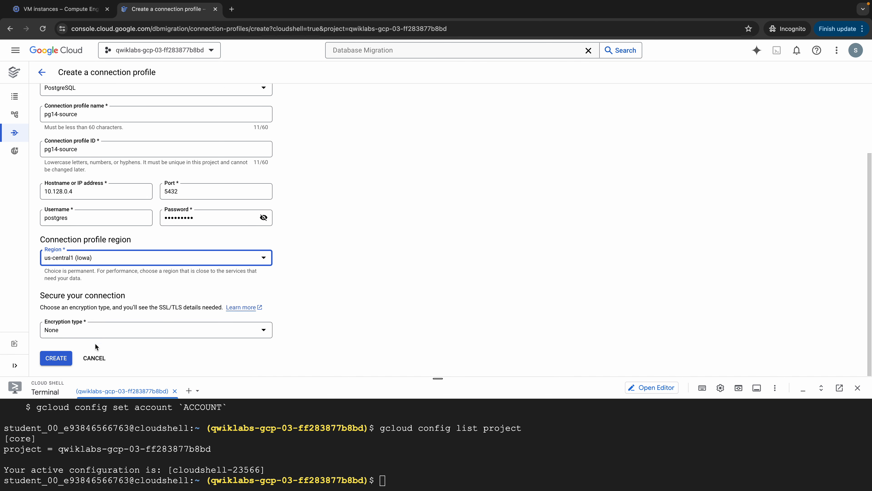
pyautogui.click(60, 359)
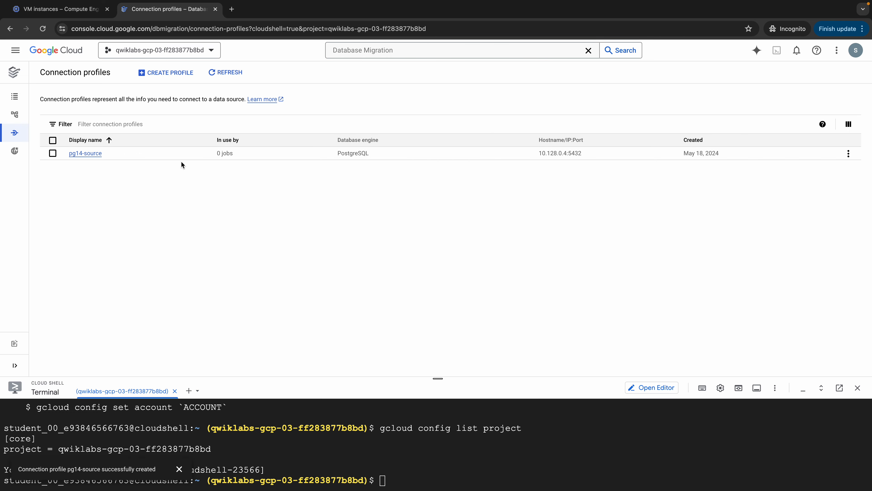
# Return to the lab instructions and run the progress check for creating the PostgreSQL source connection profile.
pyautogui.hotkey('ctrl', 'Left')
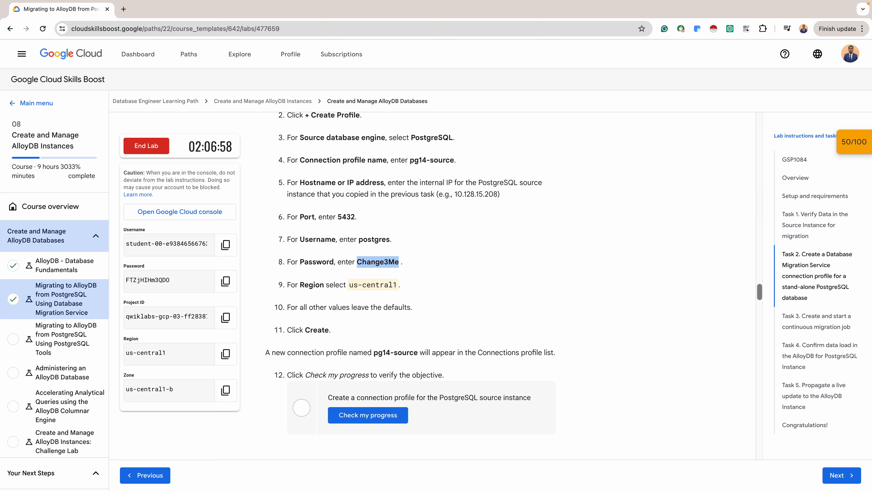
pyautogui.click(378, 414)
pyautogui.scroll(-3, 457, 332)
pyautogui.scroll(-2, 457, 336)
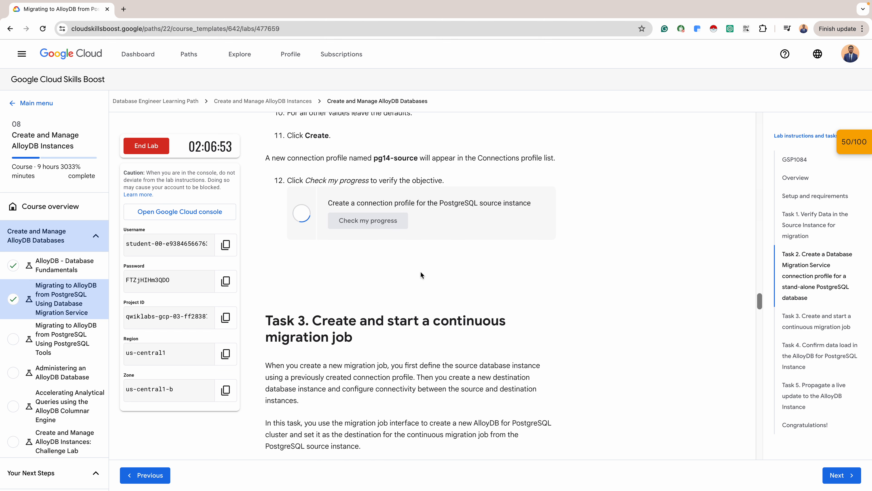
# Read the Task 3 instructions for the continuous migration job and copy the job name postgres-to-alloydb.
pyautogui.scroll(-2, 418, 256)
pyautogui.scroll(-4, 419, 256)
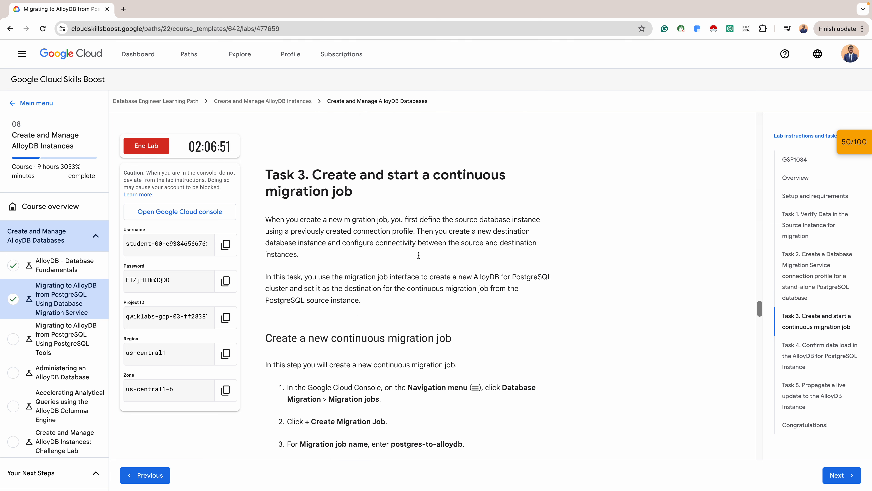
pyautogui.scroll(1, 418, 256)
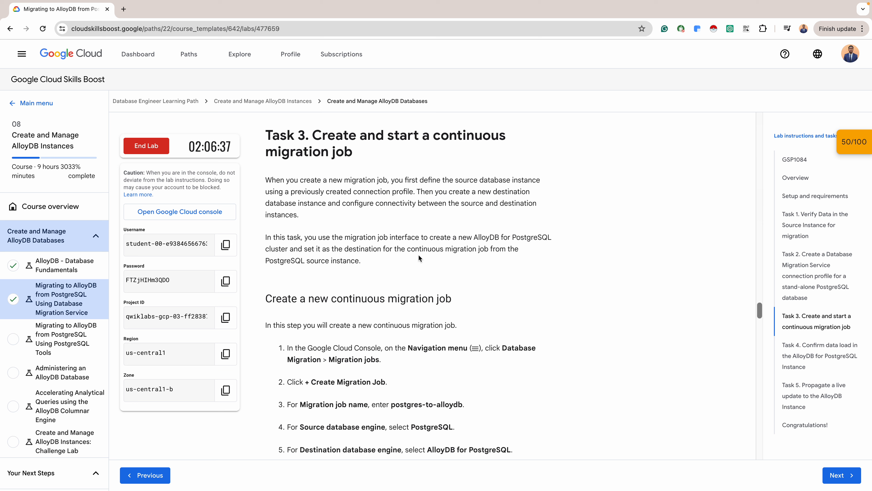
pyautogui.scroll(-1, 461, 329)
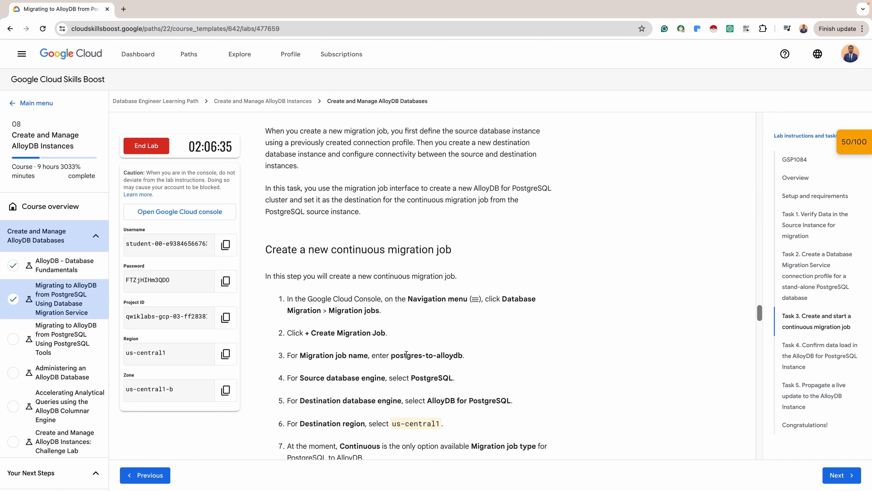
pyautogui.moveTo(391, 356); pyautogui.dragTo(463, 351)
pyautogui.hotkey('ctrl', 'c')
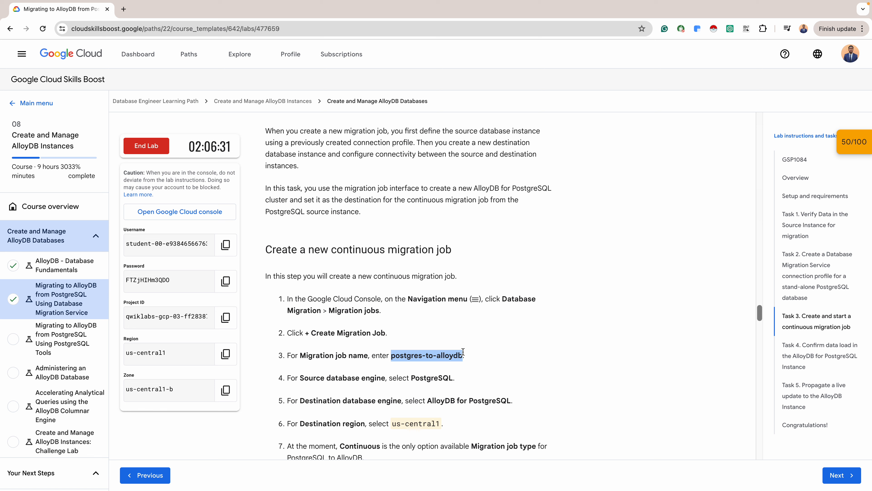
# Switch to the Google Cloud console, start a new migration job in Database Migration Service and name it postgres-to-alloydb.
pyautogui.hotkey('alt', 'Tab')
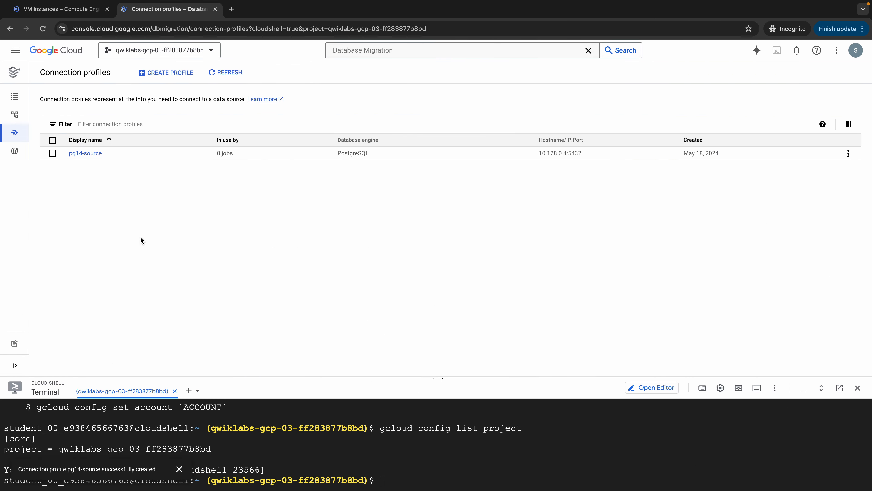
pyautogui.moveTo(9, 119)
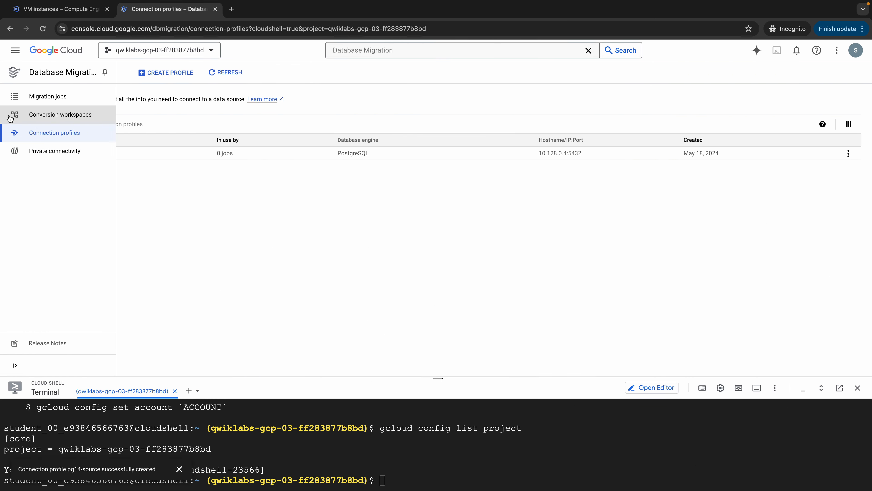
pyautogui.click(51, 96)
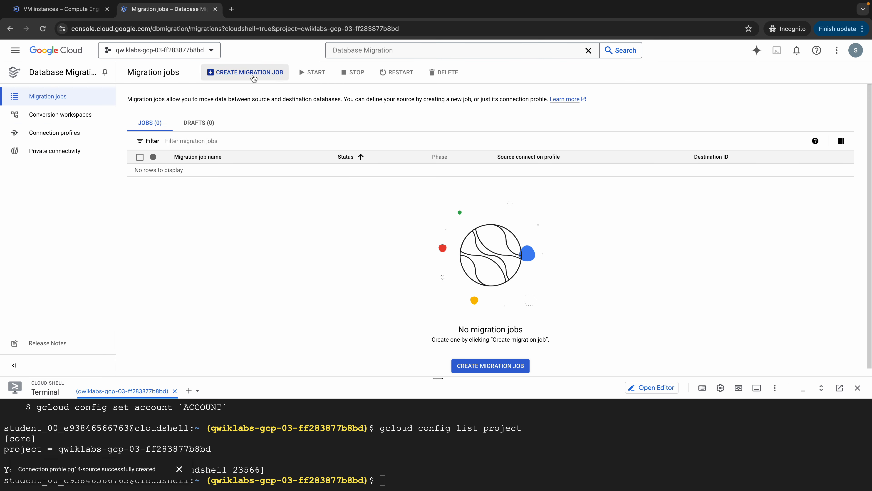
pyautogui.click(252, 73)
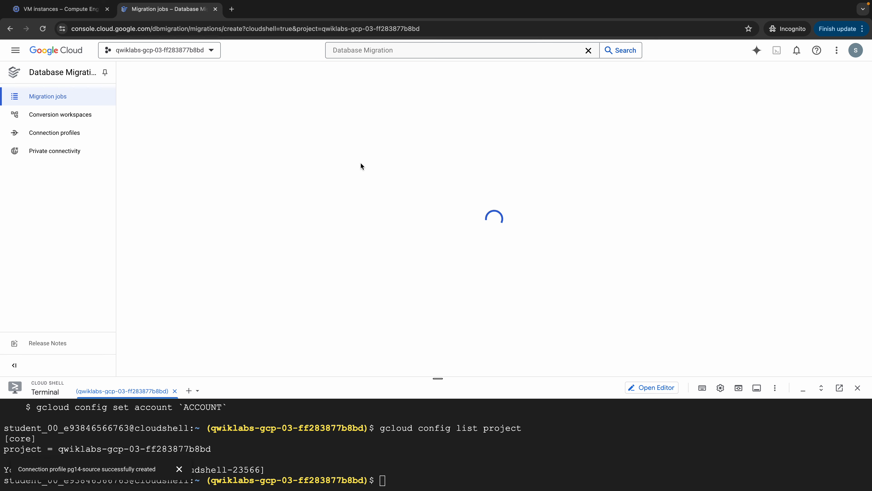
pyautogui.click(294, 192)
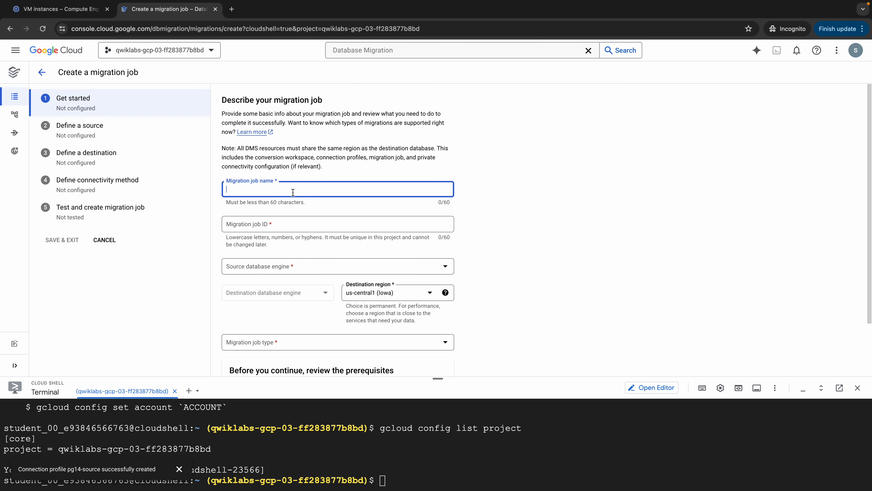
pyautogui.hotkey('ctrl', 'v')
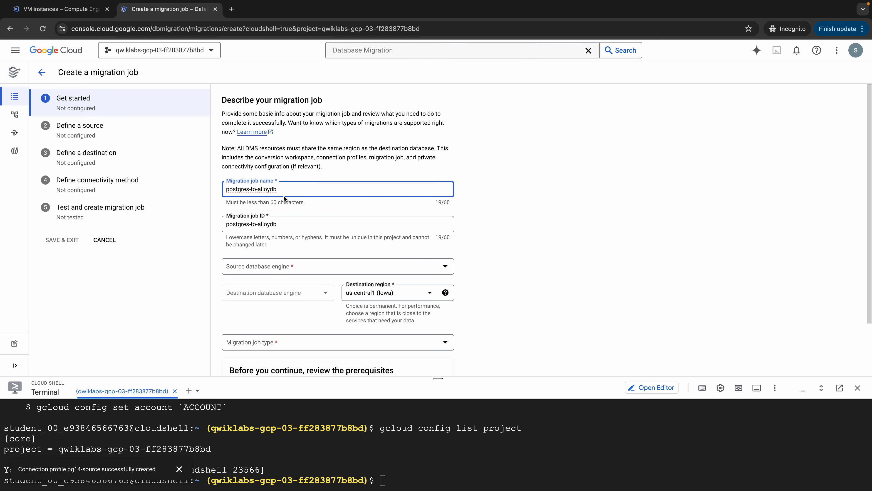
# Set the job's source engine to PostgreSQL and destination engine to AlloyDB for PostgreSQL, and save to continue to the source definition.
pyautogui.click(302, 264)
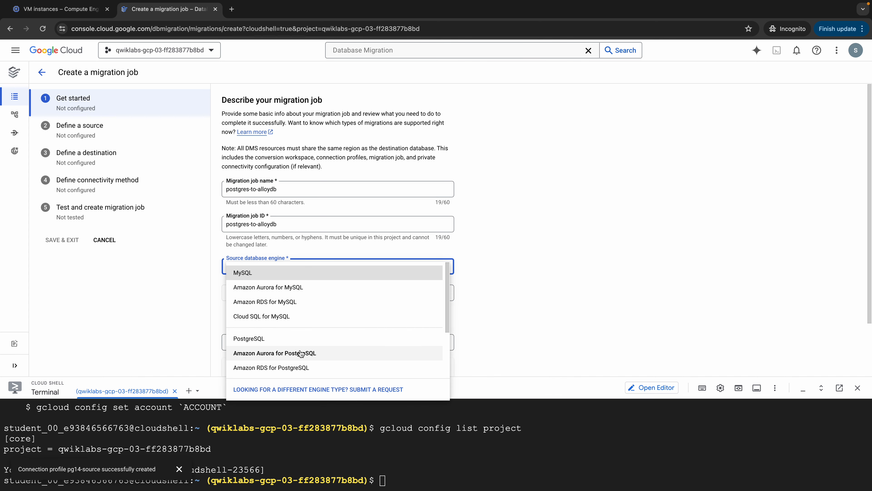
pyautogui.click(282, 343)
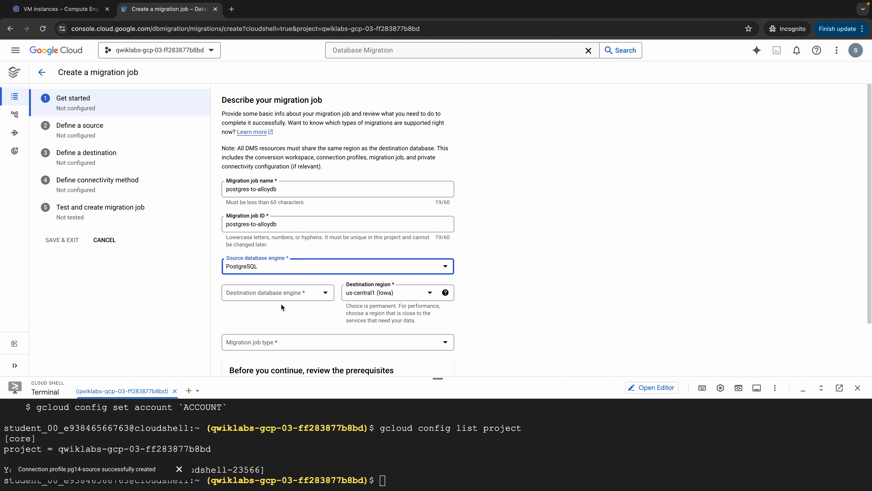
pyautogui.click(315, 297)
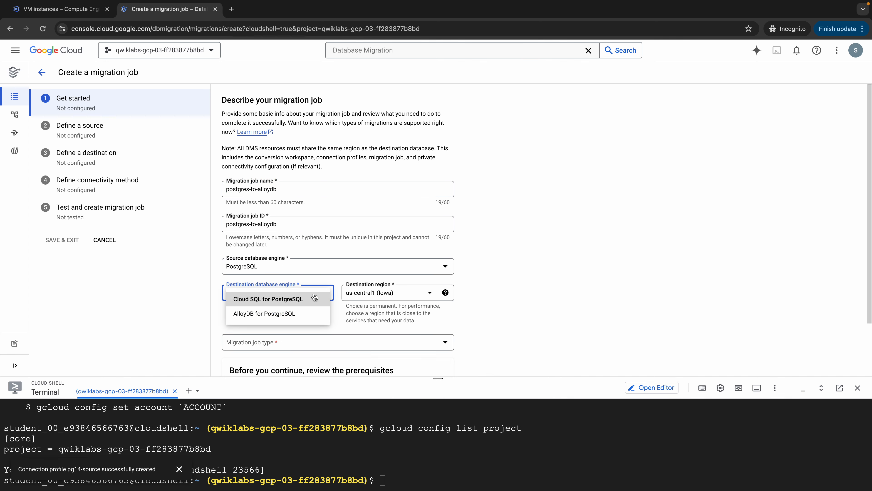
pyautogui.click(275, 319)
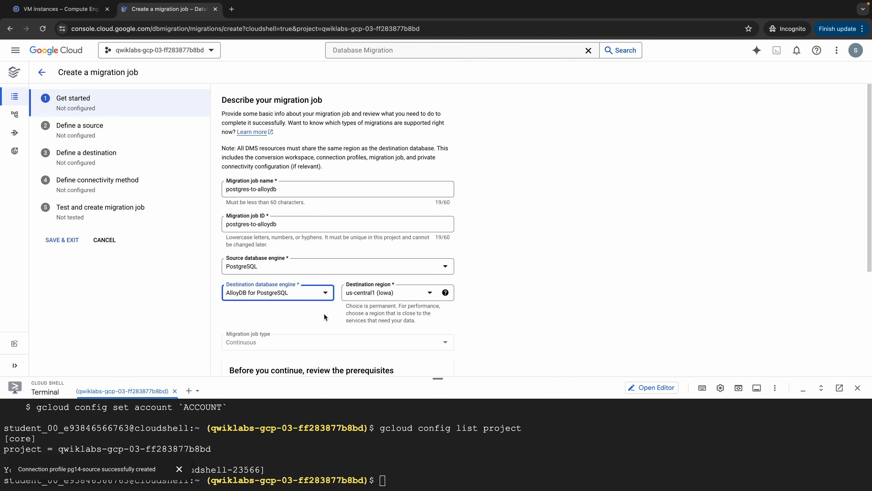
pyautogui.scroll(-1, 324, 313)
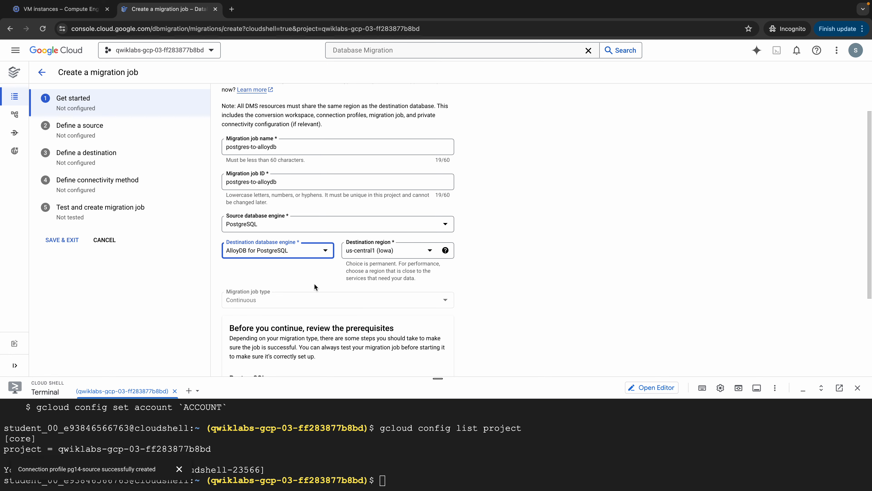
pyautogui.scroll(-3, 283, 273)
pyautogui.scroll(3, 282, 272)
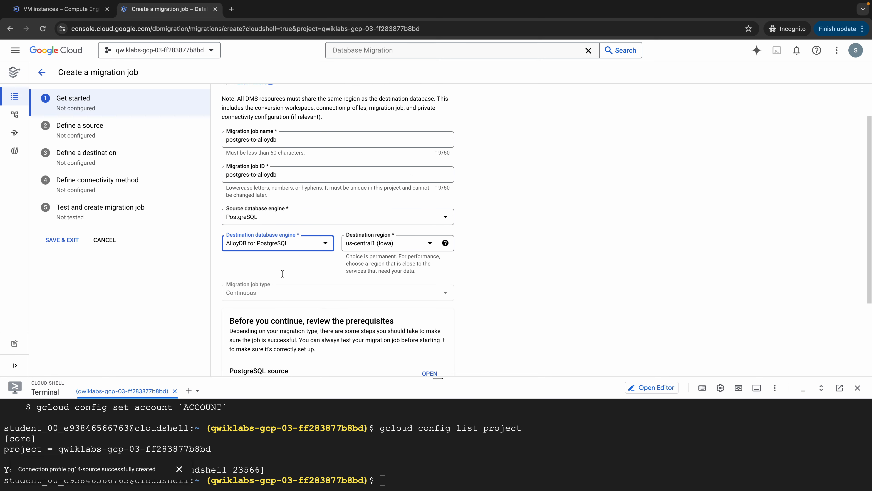
pyautogui.scroll(-3, 283, 273)
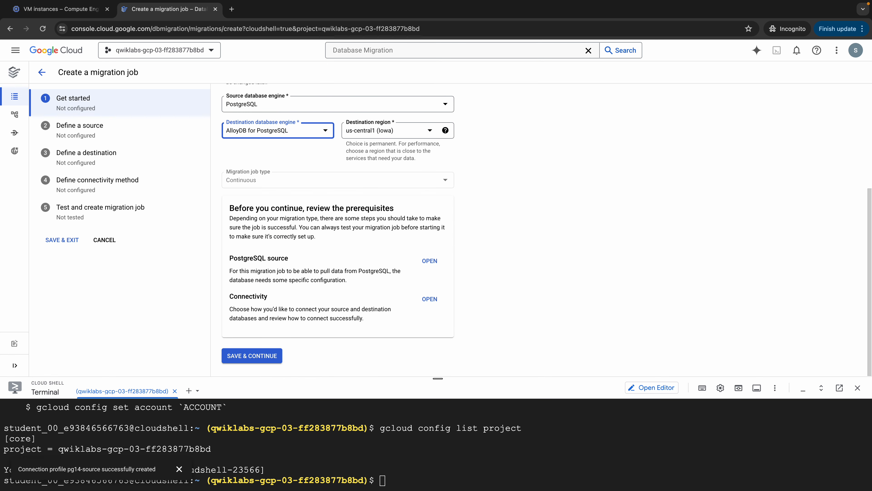
pyautogui.click(263, 357)
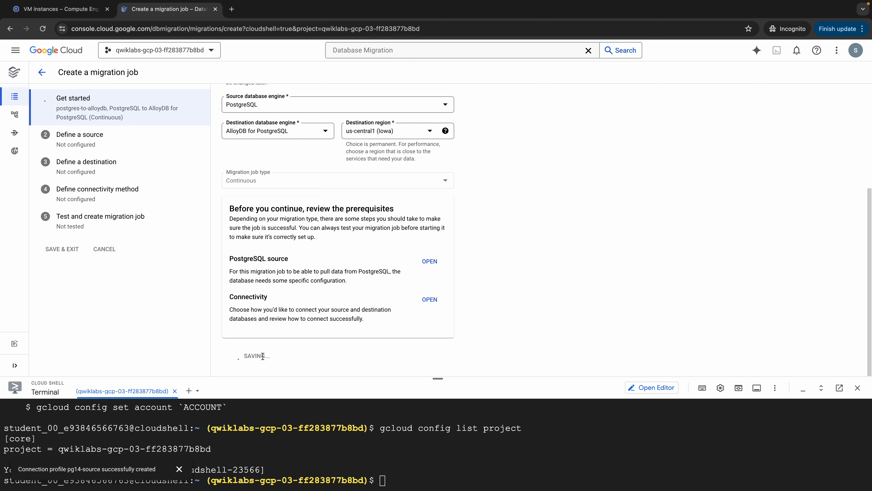
# Check the lab's source instance instructions, select pg14-source as the source connection profile, and save to continue to the destination definition.
pyautogui.hotkey('ctrl', 'Left')
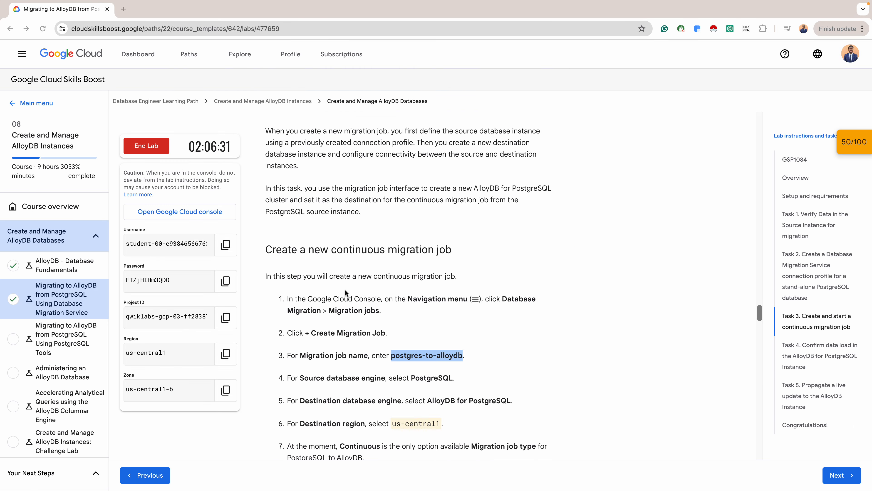
pyautogui.scroll(-4, 419, 431)
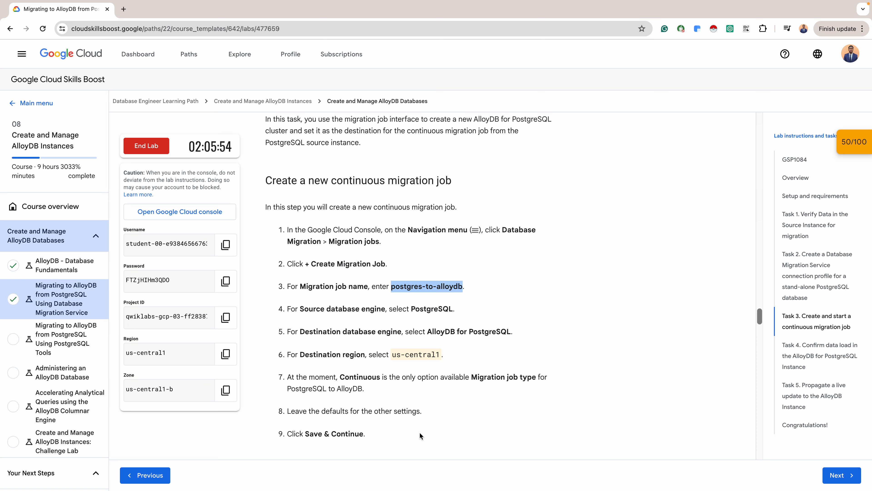
pyautogui.scroll(-2, 368, 385)
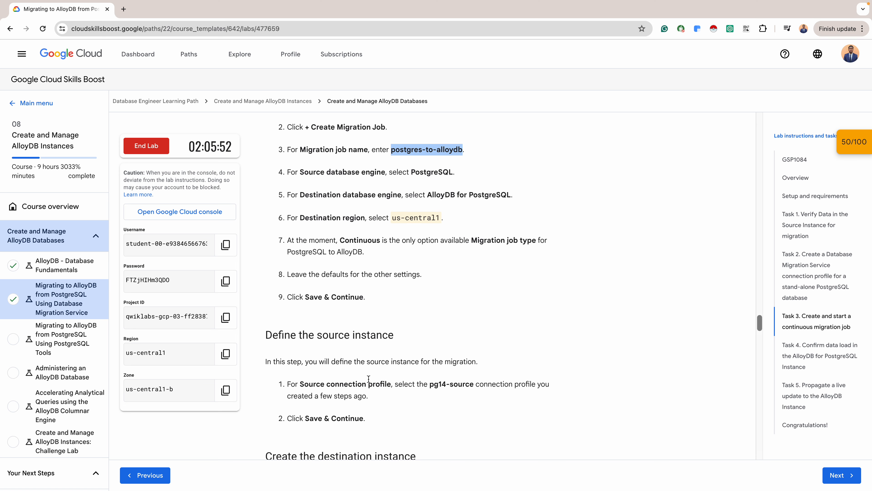
pyautogui.hotkey('ctrl', 'Right')
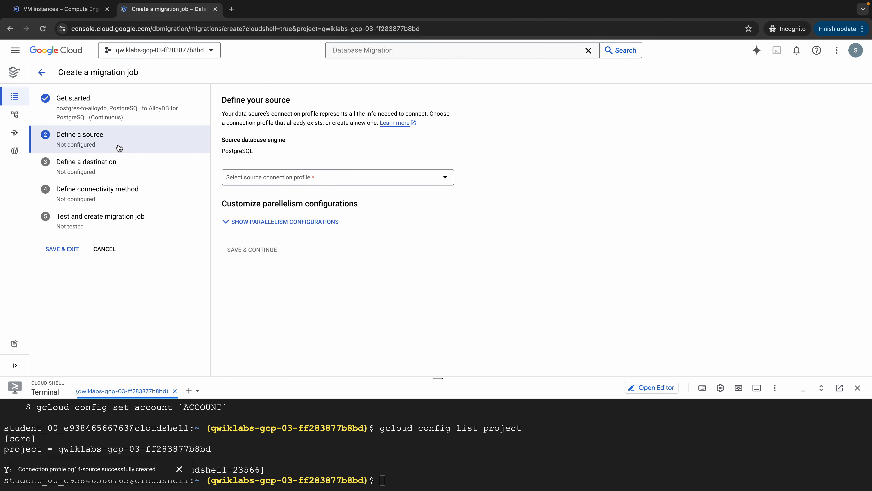
pyautogui.click(354, 181)
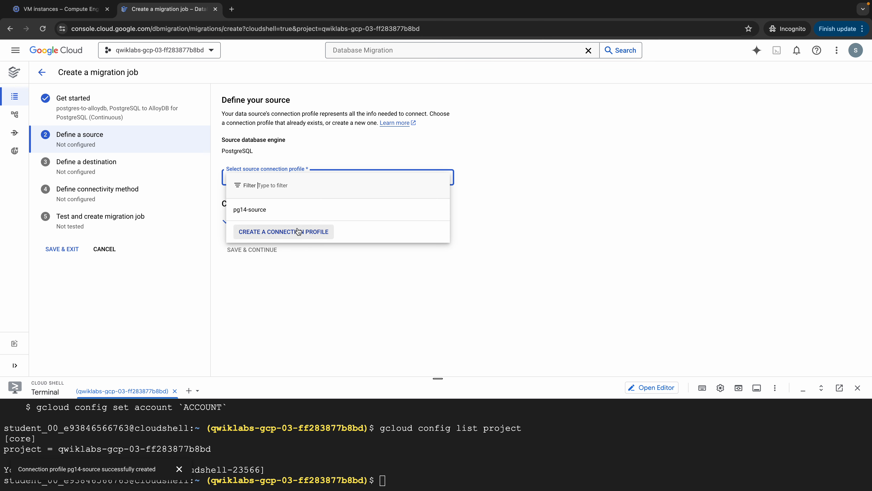
pyautogui.click(266, 211)
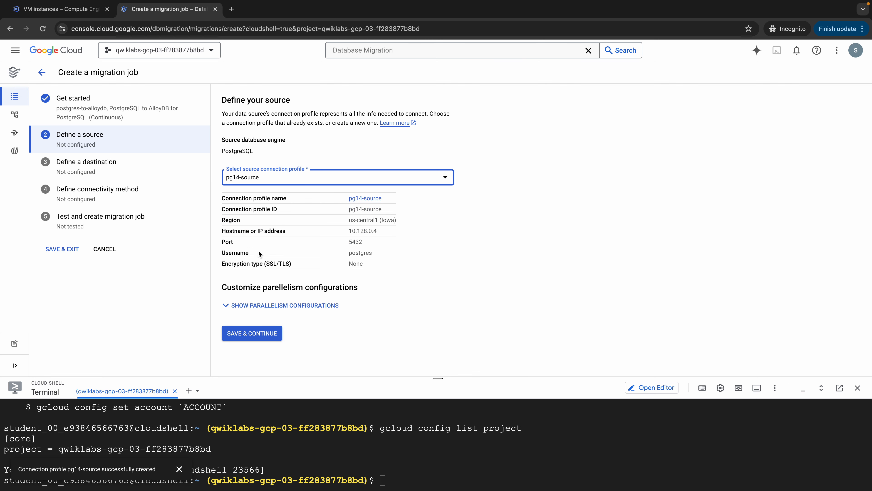
pyautogui.click(258, 334)
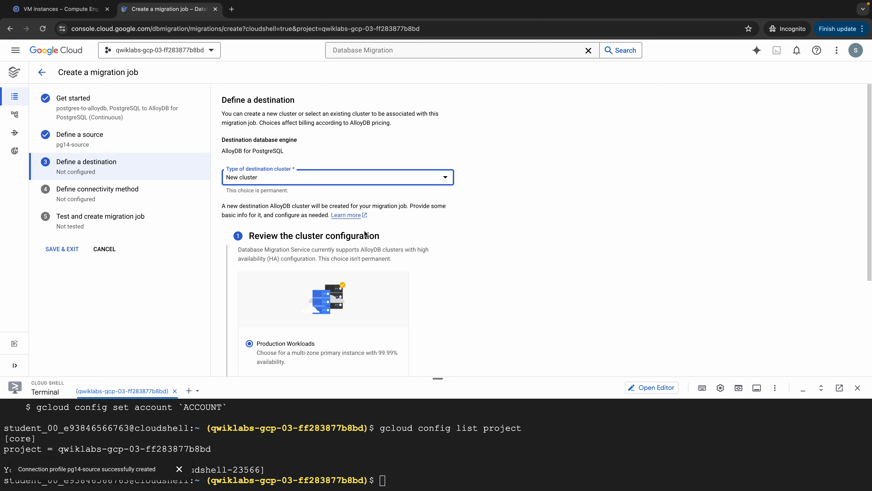
# Switch to the lab instructions for the destination instance, copy the cluster ID alloydb-target-cluster, and return to the Google Cloud console.
pyautogui.hotkey('ctrl', 'Left')
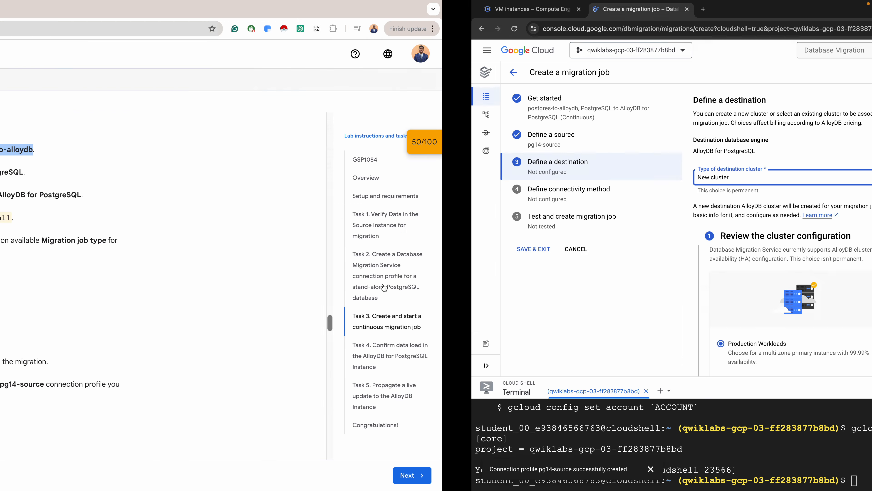
pyautogui.scroll(-5, 504, 327)
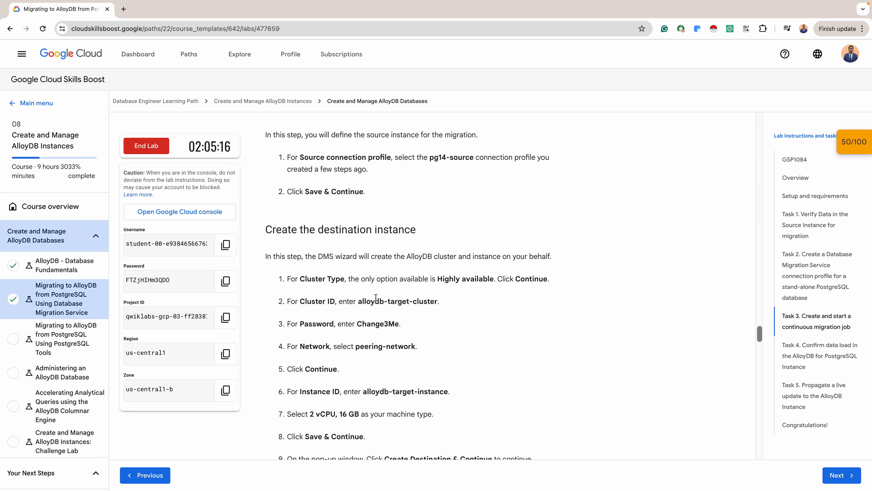
pyautogui.click(359, 302)
pyautogui.moveTo(358, 302); pyautogui.dragTo(436, 299)
pyautogui.hotkey('ctrl', 'c')
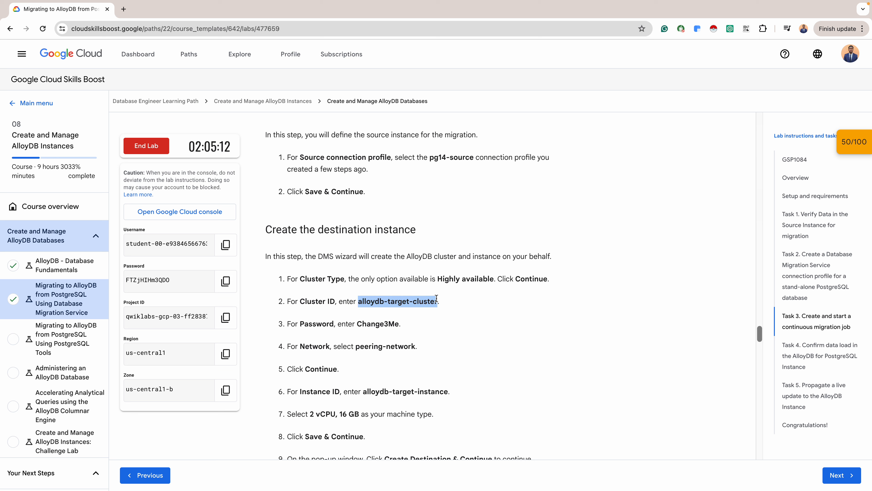
pyautogui.hotkey('ctrl', 'Right')
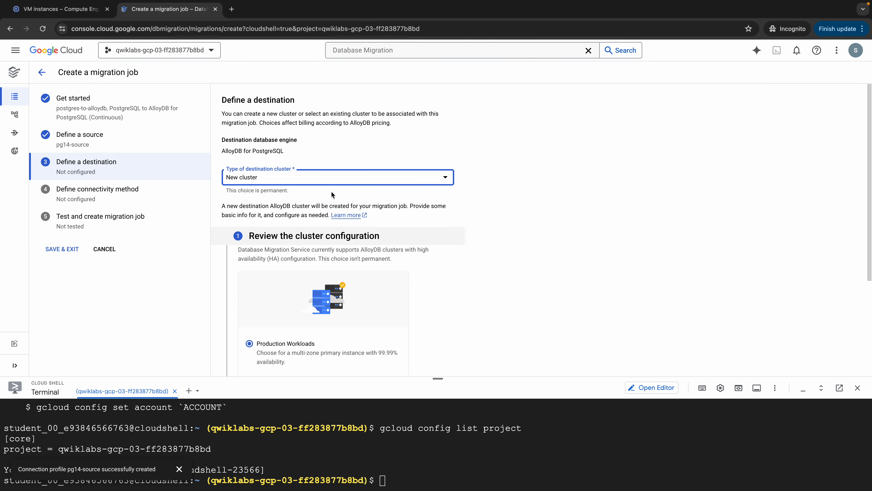
# Choose New cluster as the destination cluster type and continue with the Production Workloads configuration.
pyautogui.click(318, 175)
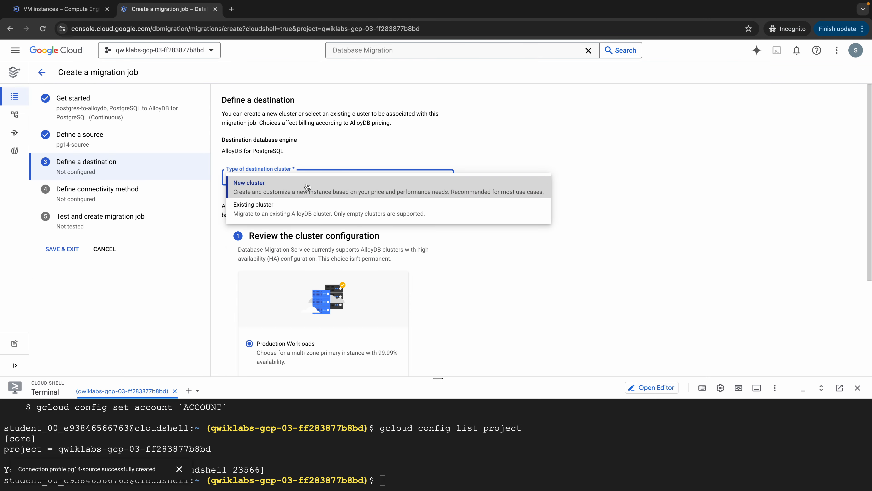
pyautogui.click(316, 190)
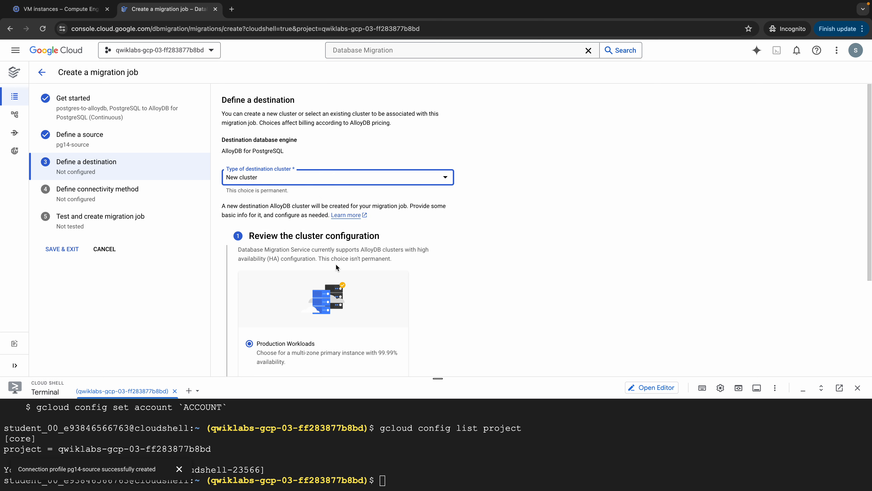
pyautogui.scroll(-1, 290, 282)
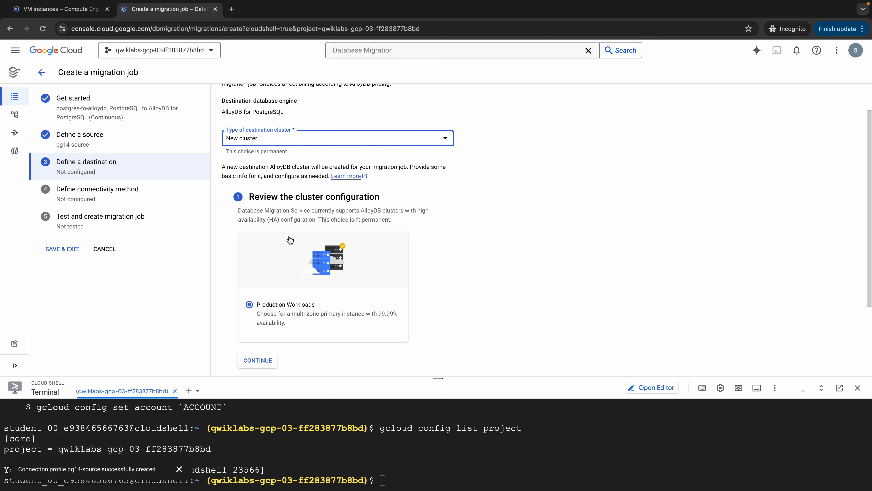
pyautogui.scroll(-2, 289, 280)
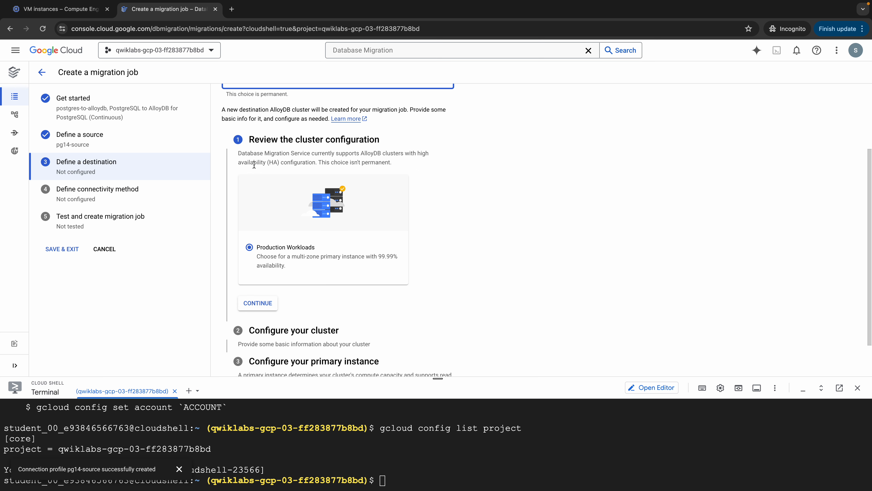
pyautogui.click(248, 306)
# Set the cluster ID to alloydb-target-cluster and enter the default postgres user's password copied from the lab instructions.
pyautogui.click(329, 236)
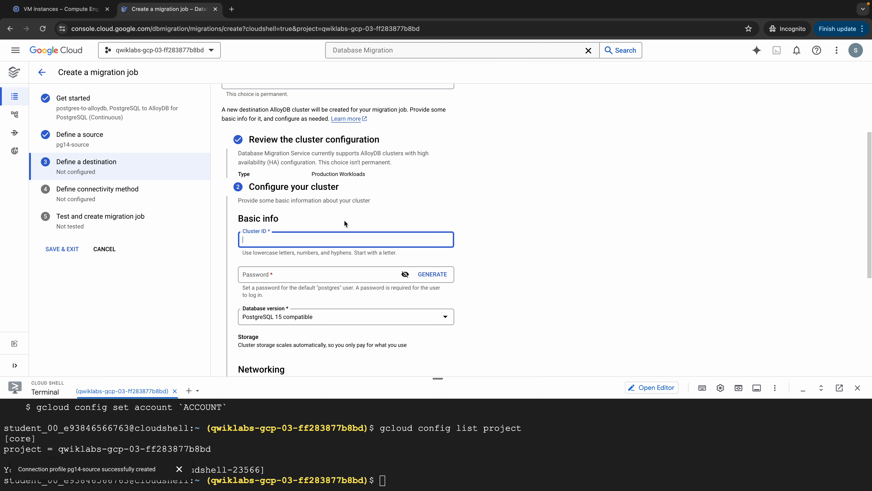
pyautogui.hotkey('ctrl', 'v')
pyautogui.click(309, 271)
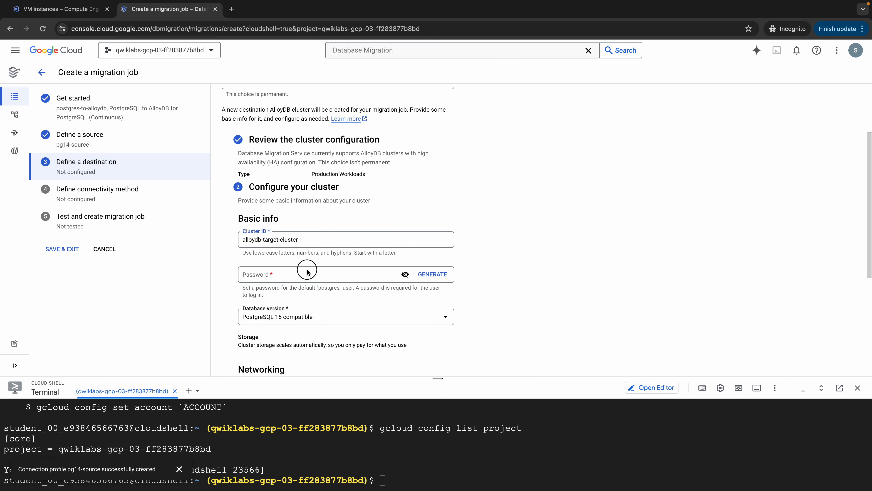
pyautogui.hotkey('alt', 'Tab')
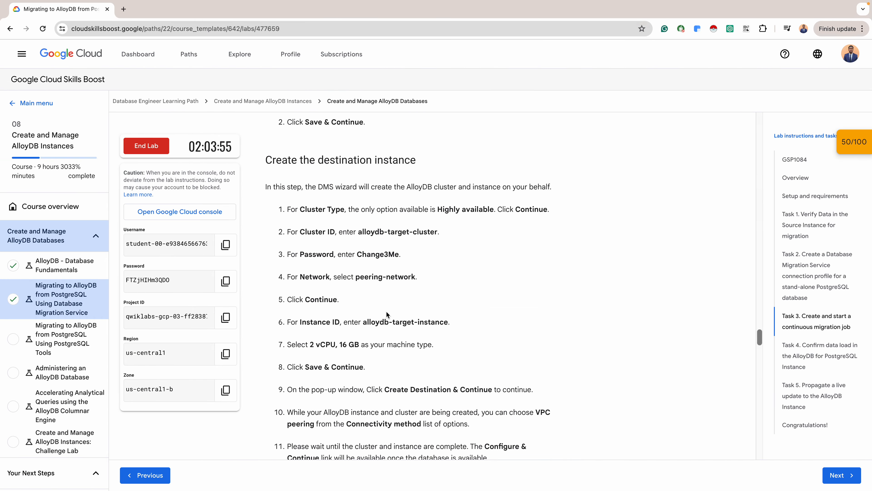
pyautogui.click(377, 257)
pyautogui.doubleClick(378, 257)
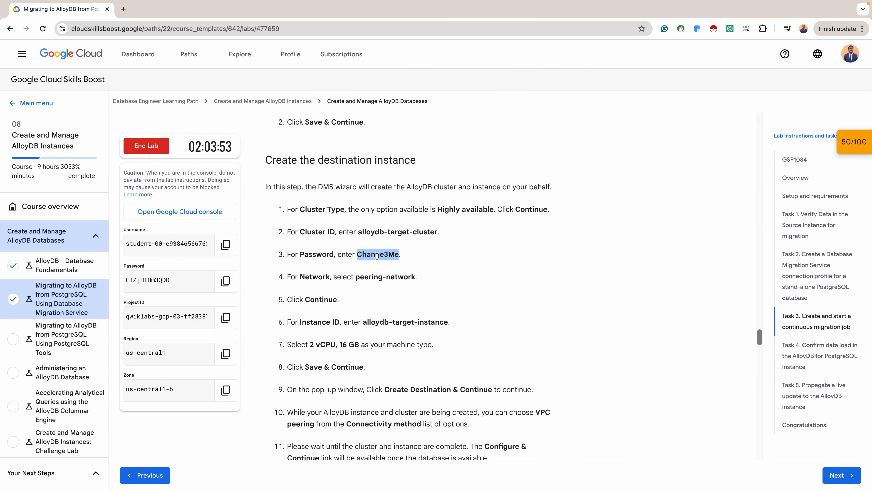
pyautogui.hotkey('alt', 'Tab')
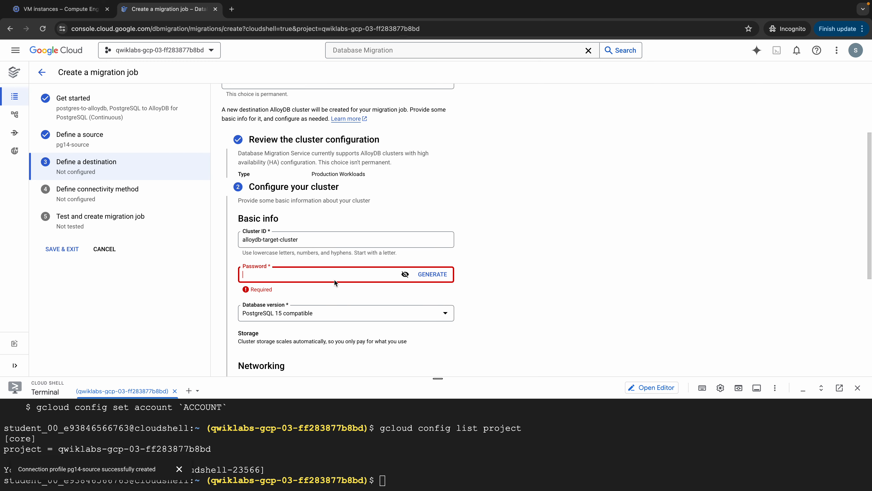
pyautogui.hotkey('ctrl', 'v')
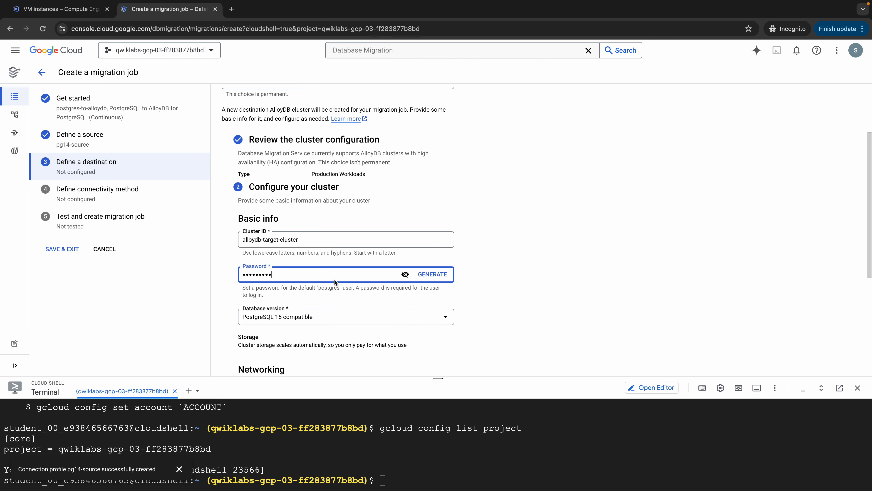
# Choose PostgreSQL 15 compatible as the database version and peering-network as the network, and continue to the primary instance configuration.
pyautogui.click(346, 316)
pyautogui.click(338, 340)
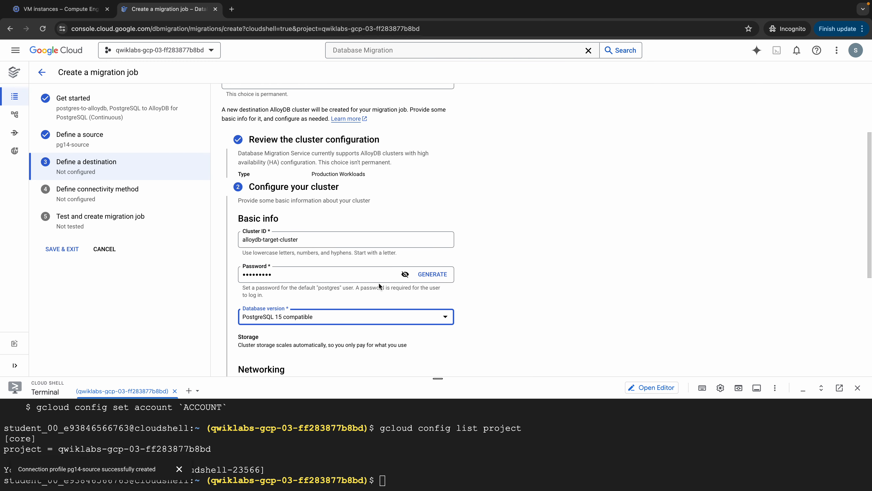
pyautogui.hotkey('alt', 'Tab')
pyautogui.hotkey('alt', 'Tab')
pyautogui.click(362, 282)
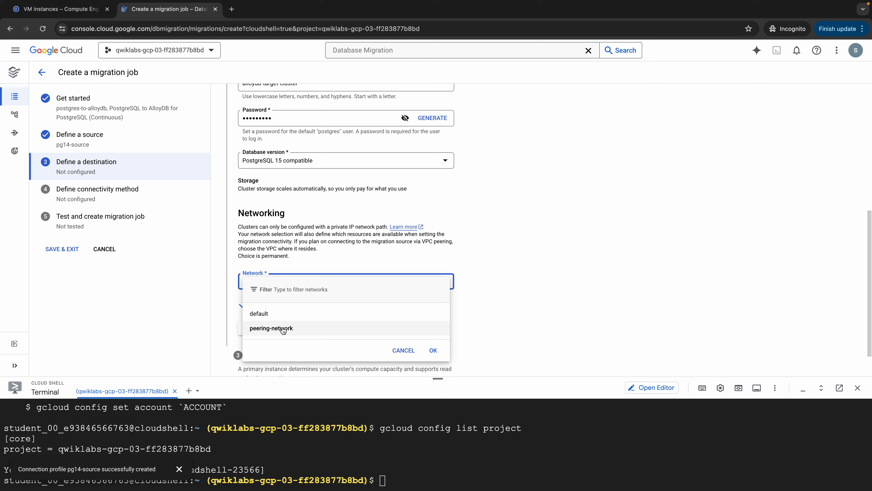
pyautogui.click(282, 328)
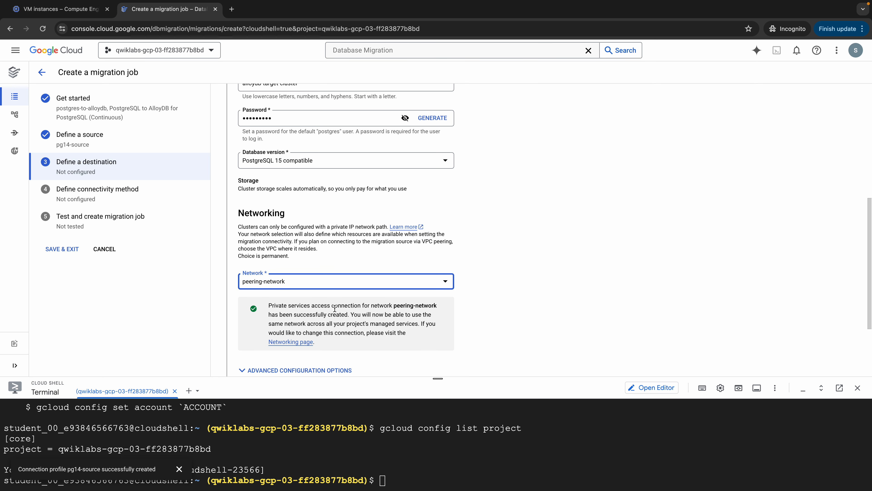
pyautogui.scroll(-3, 335, 308)
pyautogui.click(258, 289)
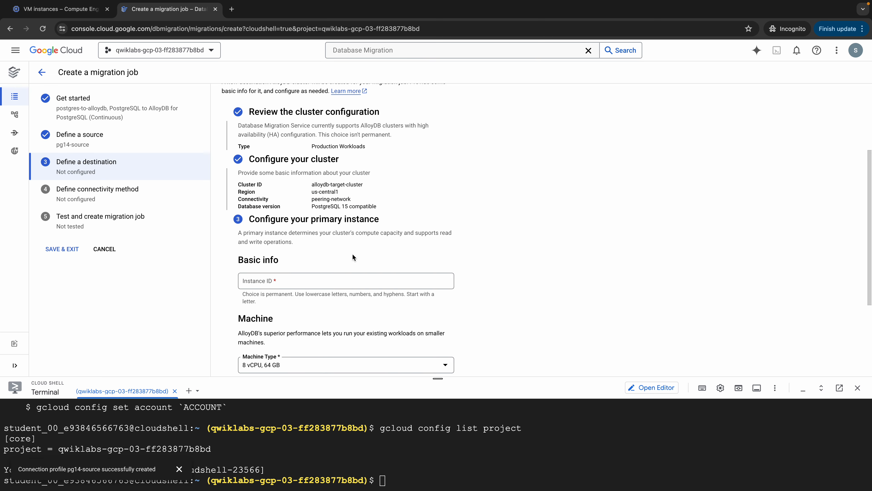
# Copy the instance ID from the lab instructions and set the primary instance's ID to alloydb-target-instance.
pyautogui.hotkey('ctrl', 'Left')
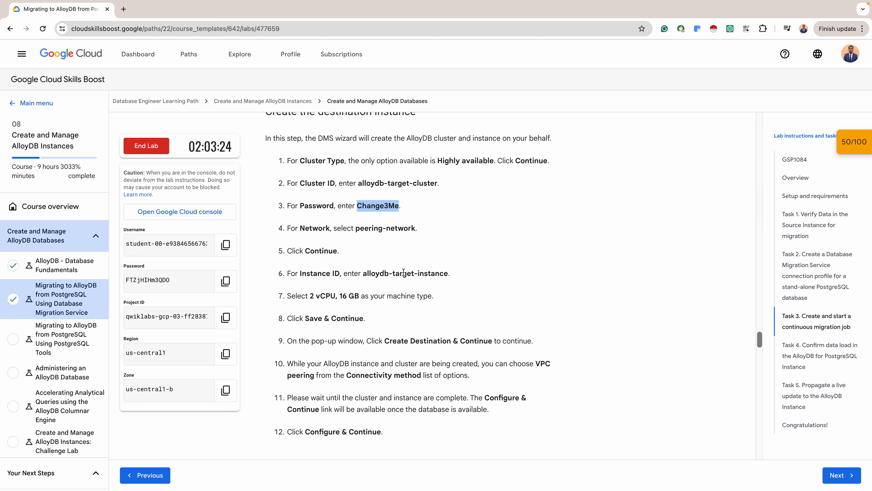
pyautogui.moveTo(362, 274); pyautogui.dragTo(441, 267)
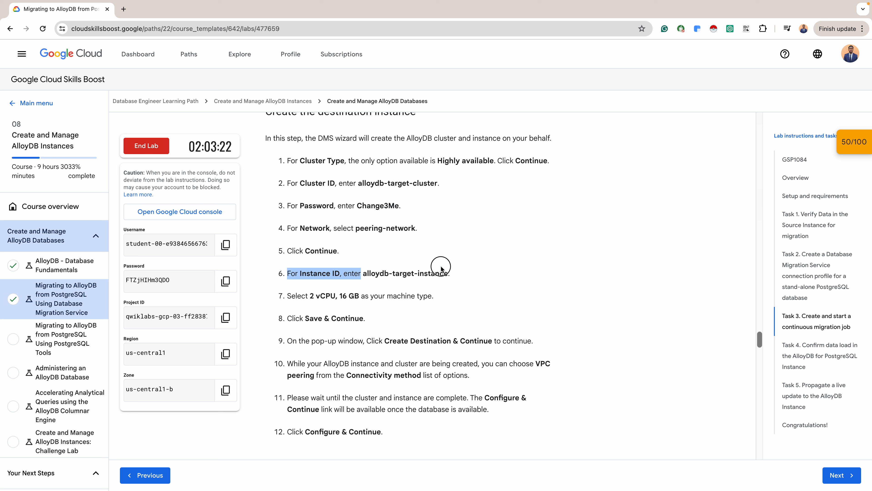
pyautogui.click(449, 269)
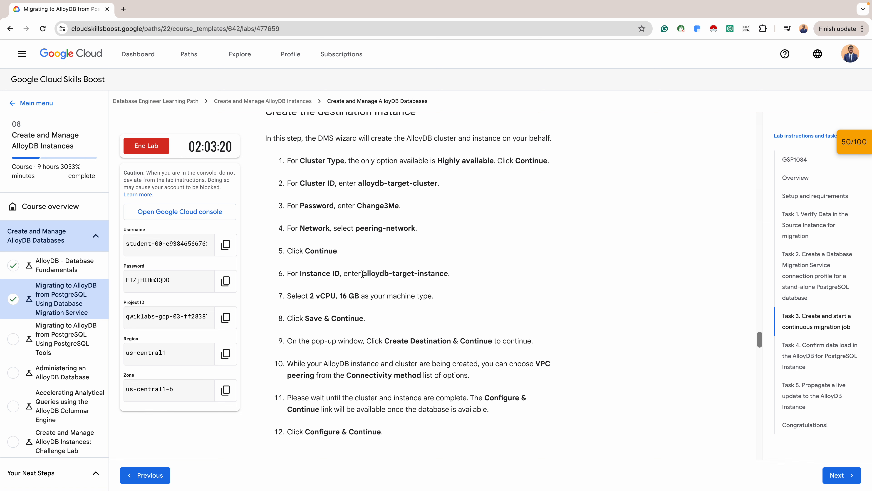
pyautogui.moveTo(363, 274); pyautogui.dragTo(447, 273)
pyautogui.hotkey('ctrl', 'c')
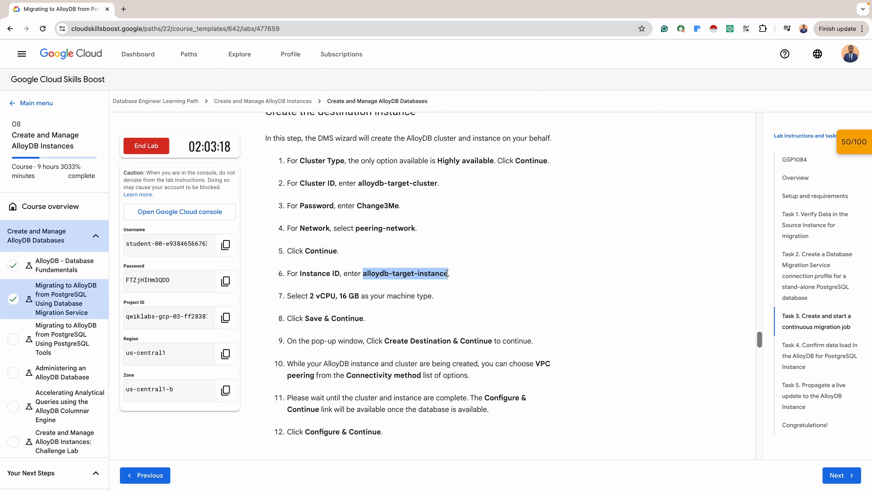
pyautogui.hotkey('alt', 'Tab')
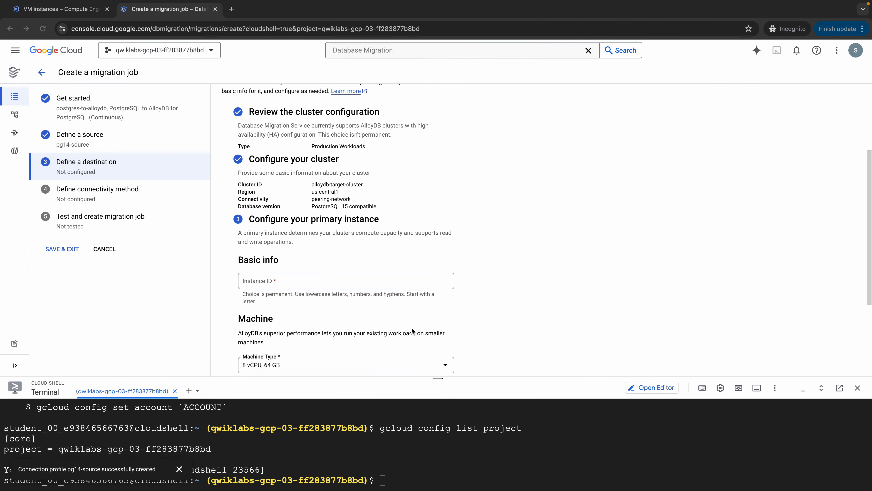
pyautogui.click(368, 284)
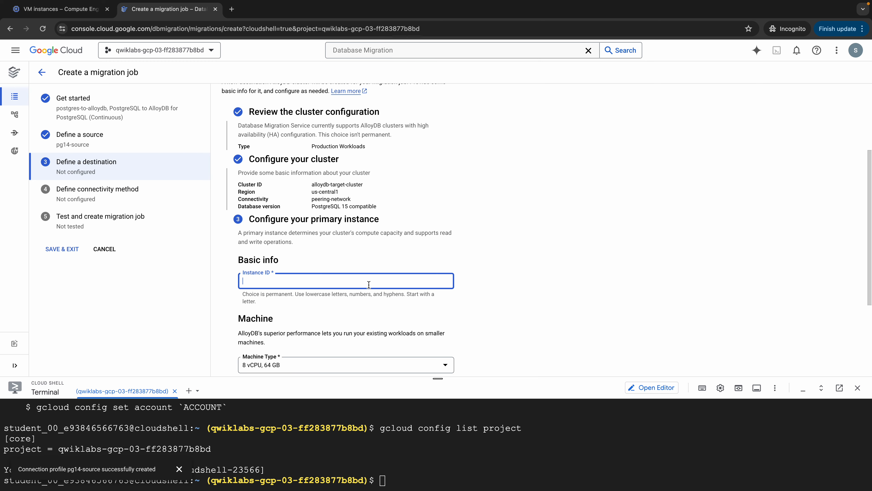
pyautogui.hotkey('ctrl', 'v')
# Check the lab's machine type requirement and set the primary instance's machine type to 2 vCPU, 16 GB.
pyautogui.scroll(-2, 371, 335)
pyautogui.hotkey('alt', 'Tab')
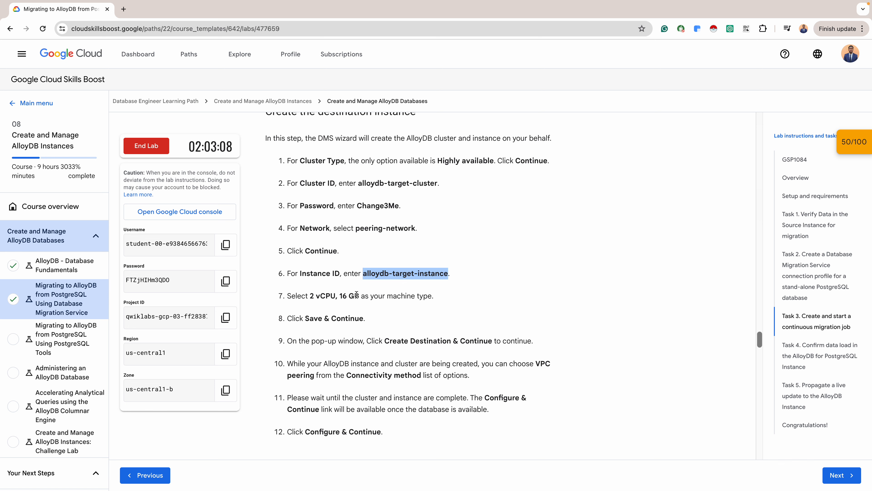
pyautogui.hotkey('alt', 'Tab')
pyautogui.click(384, 289)
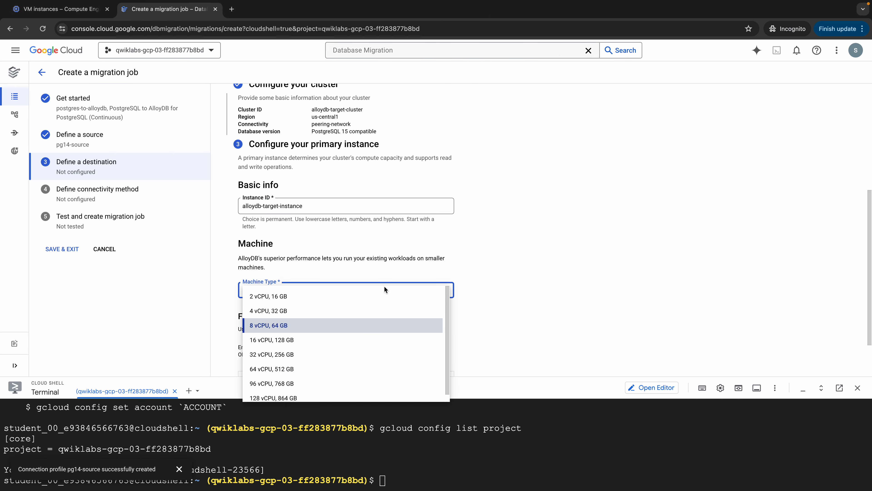
pyautogui.click(302, 296)
pyautogui.scroll(-2, 355, 295)
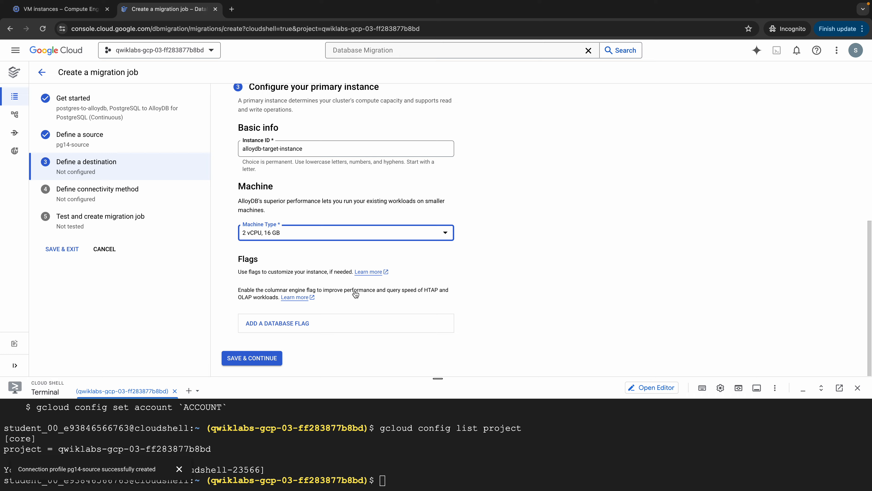
# Check the remaining destination instructions in the lab, save the destination definition and confirm creation of the destination database.
pyautogui.hotkey('alt', 'Tab')
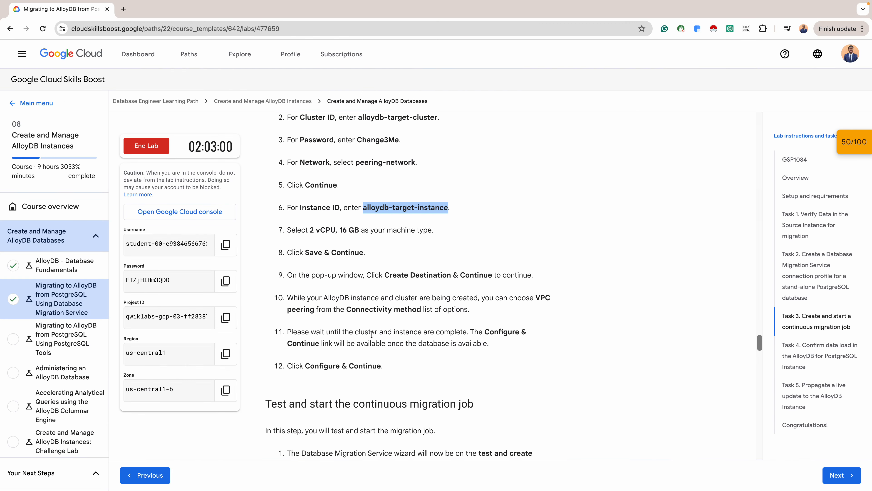
pyautogui.hotkey('alt', 'Tab')
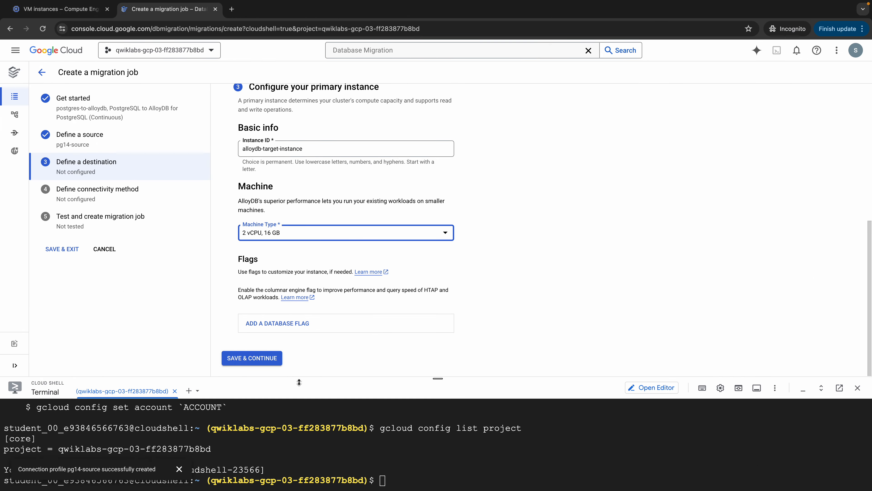
pyautogui.click(270, 362)
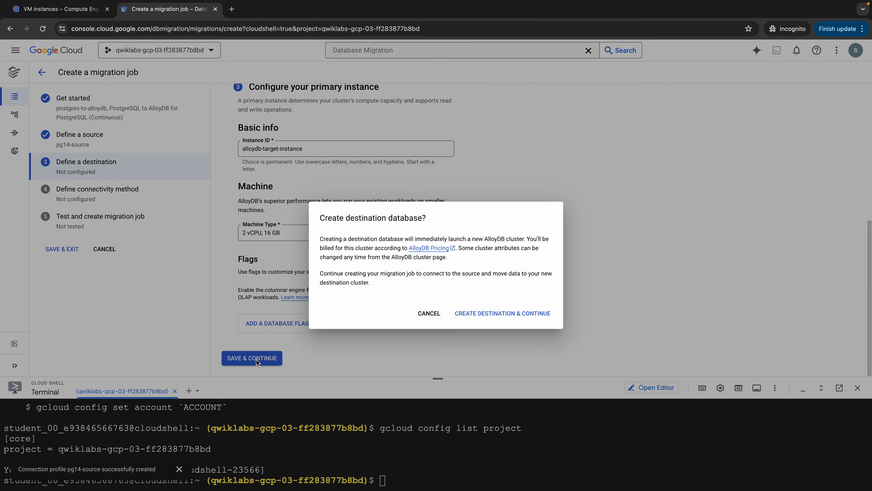
pyautogui.click(475, 311)
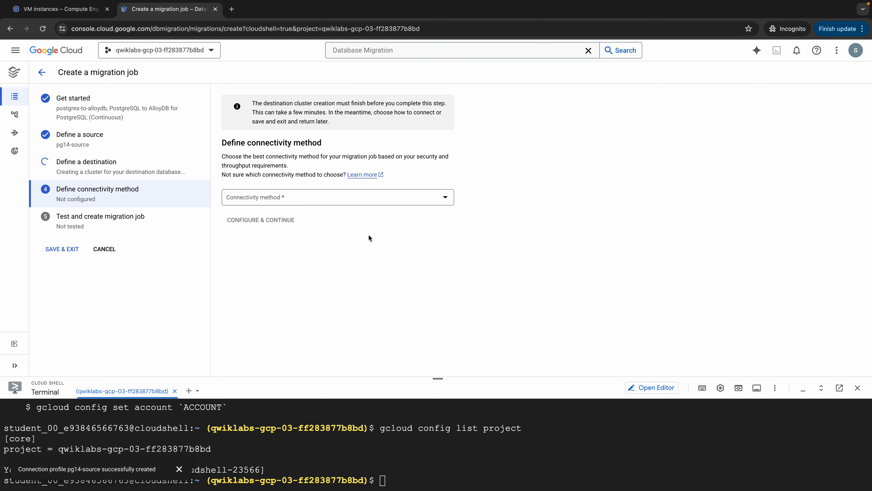
# Choose VPC peering as the connectivity method once the destination cluster is created, then configure it and continue.
pyautogui.click(341, 197)
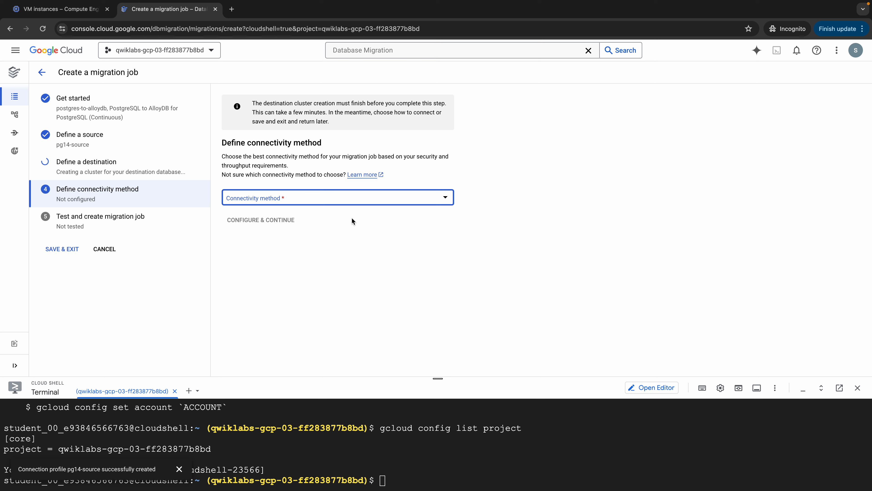
pyautogui.moveTo(639, 1)
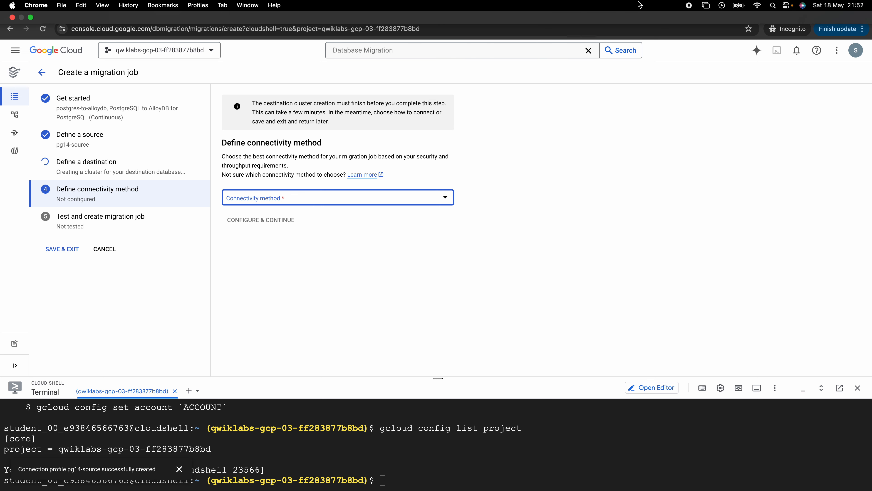
pyautogui.click(692, 5)
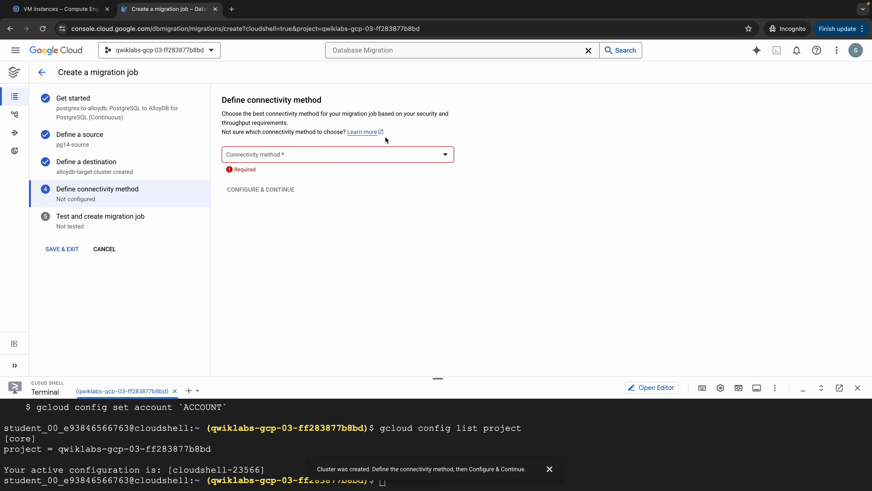
pyautogui.click(355, 162)
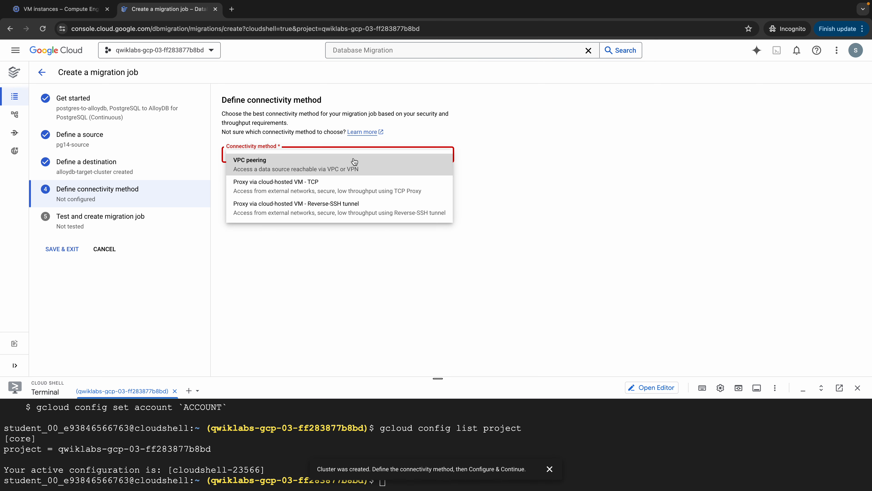
pyautogui.click(312, 171)
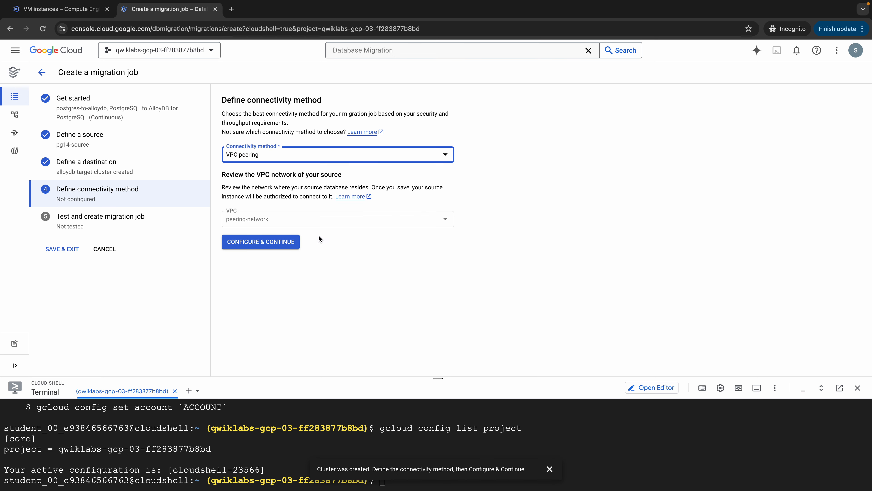
pyautogui.moveTo(238, 213)
pyautogui.click(263, 242)
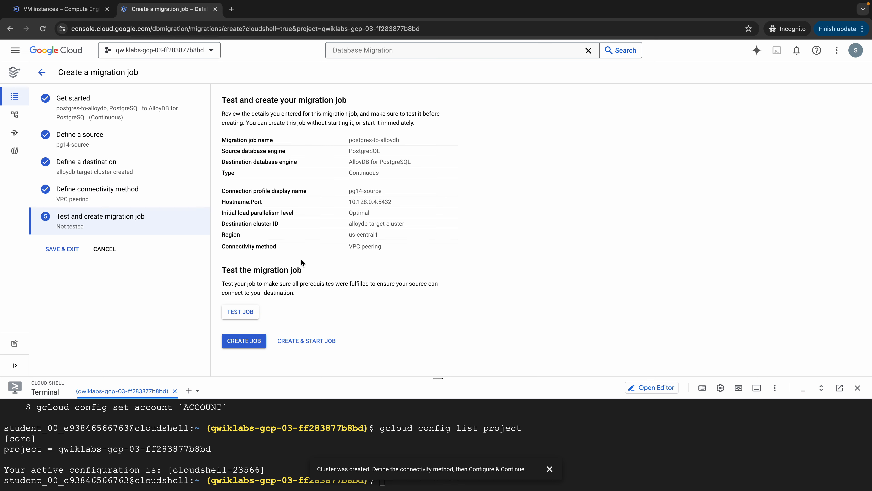
# Test the postgres-to-alloydb migration job, then create and start it, confirming the request.
pyautogui.click(248, 317)
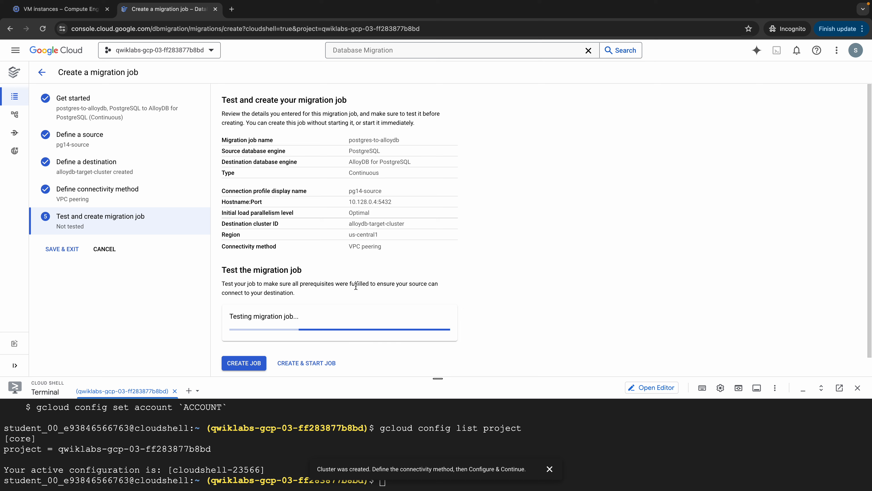
pyautogui.scroll(-1, 356, 286)
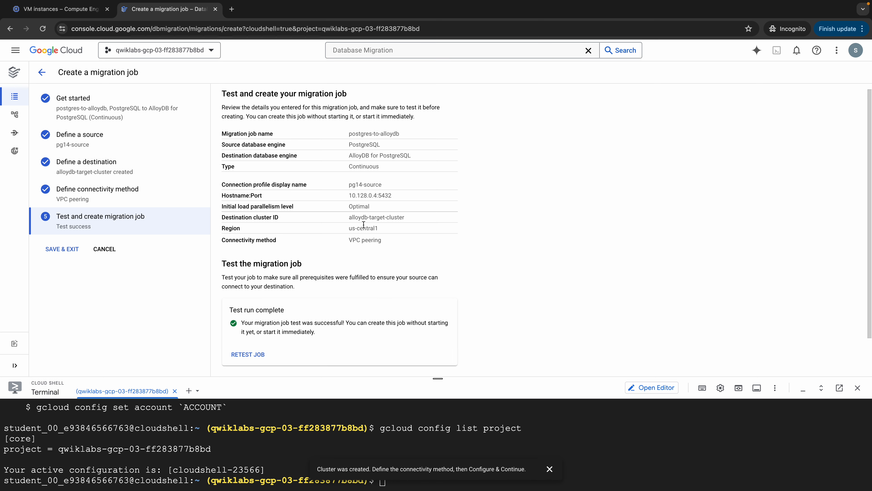
pyautogui.scroll(-2, 364, 225)
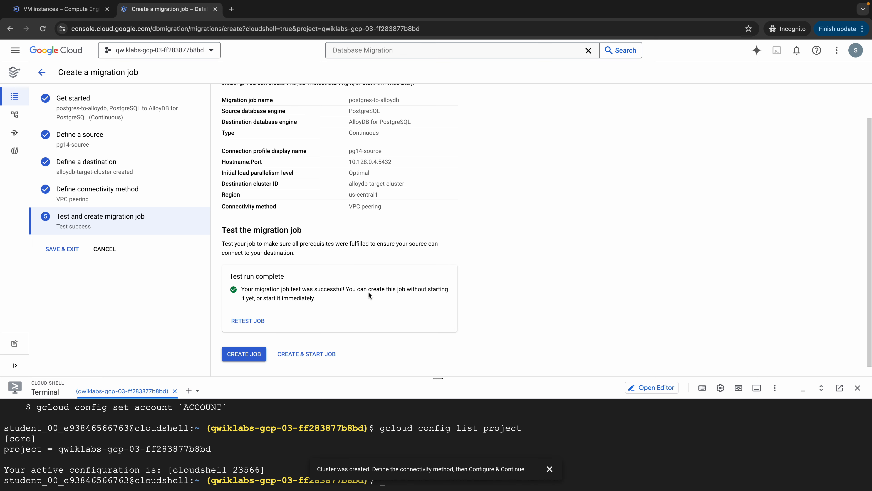
pyautogui.click(305, 356)
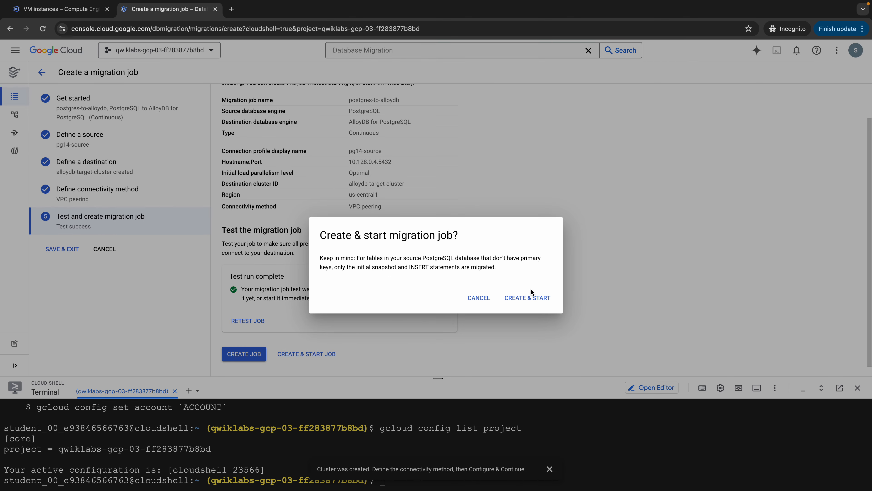
pyautogui.click(543, 298)
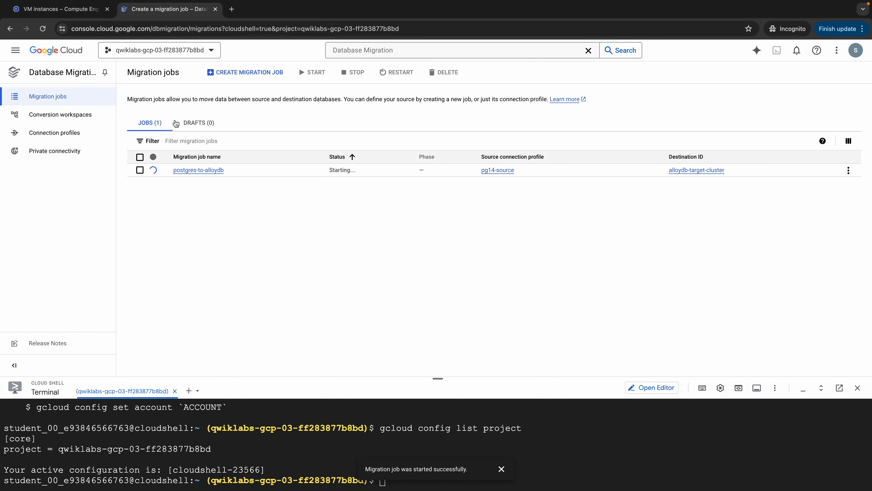
# Read the lab's instructions on reviewing the continuous migration job and check the status of postgres-to-alloydb.
pyautogui.hotkey('ctrl', 'Left')
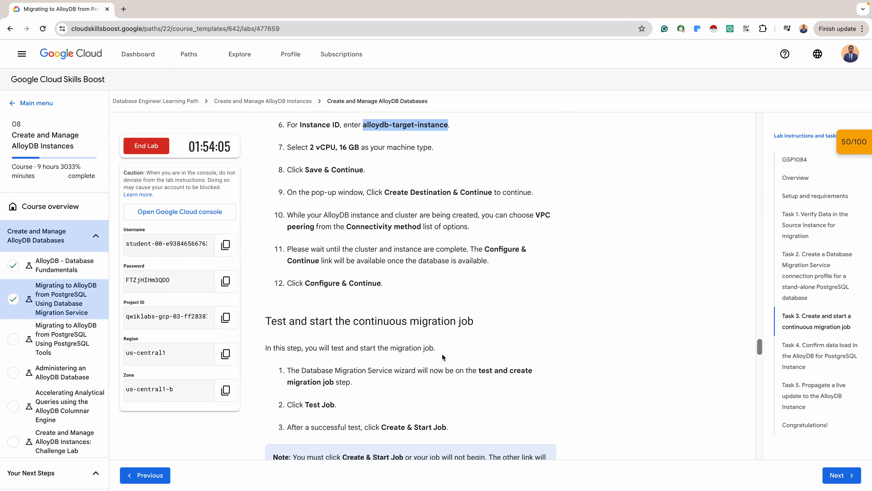
pyautogui.scroll(-5, 445, 359)
pyautogui.scroll(-5, 445, 359)
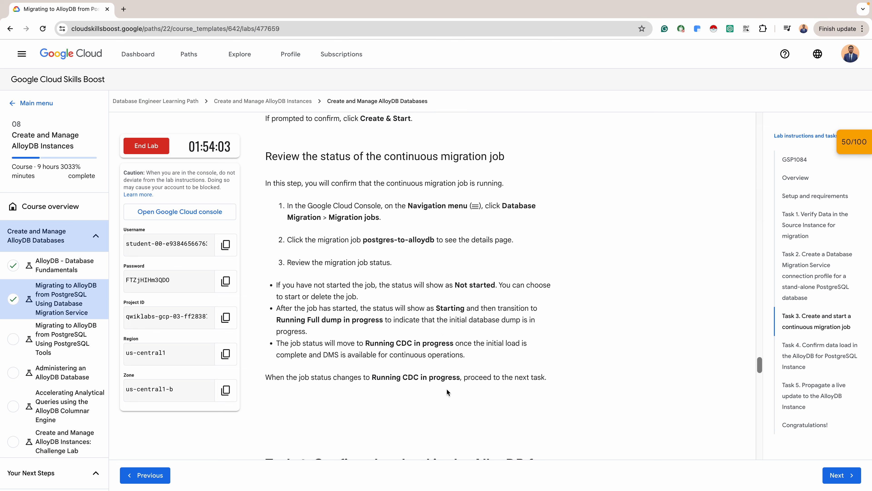
pyautogui.scroll(1, 423, 386)
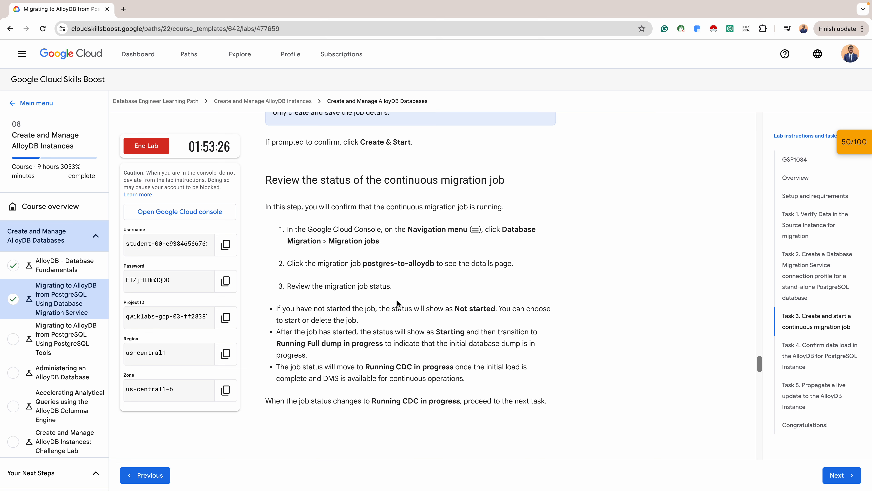
pyautogui.hotkey('ctrl', 'Right')
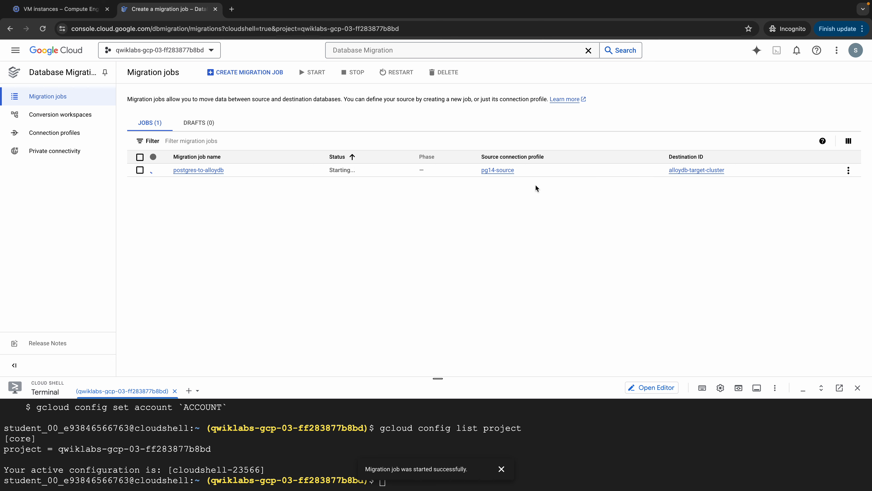
pyautogui.moveTo(745, 1)
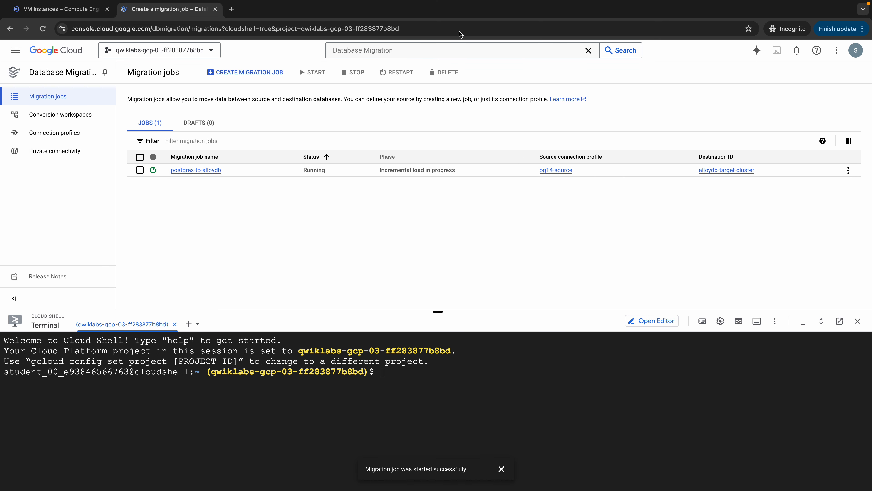
pyautogui.press('super+a')
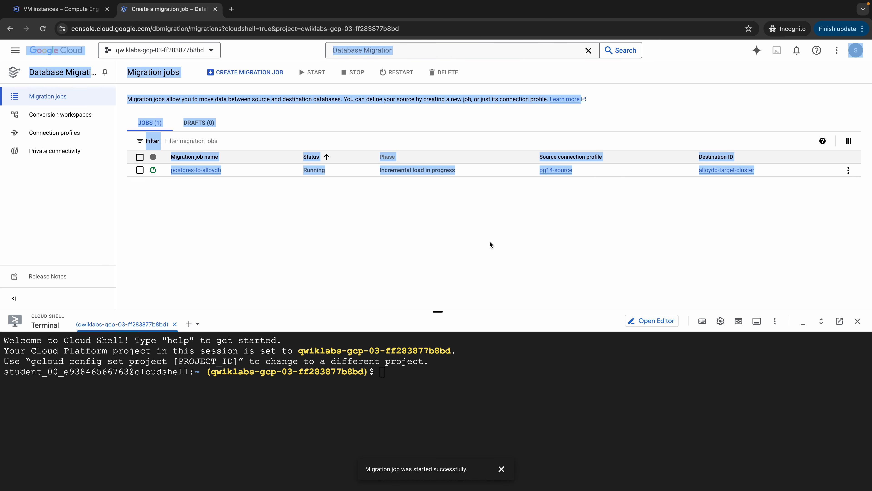
pyautogui.click(294, 227)
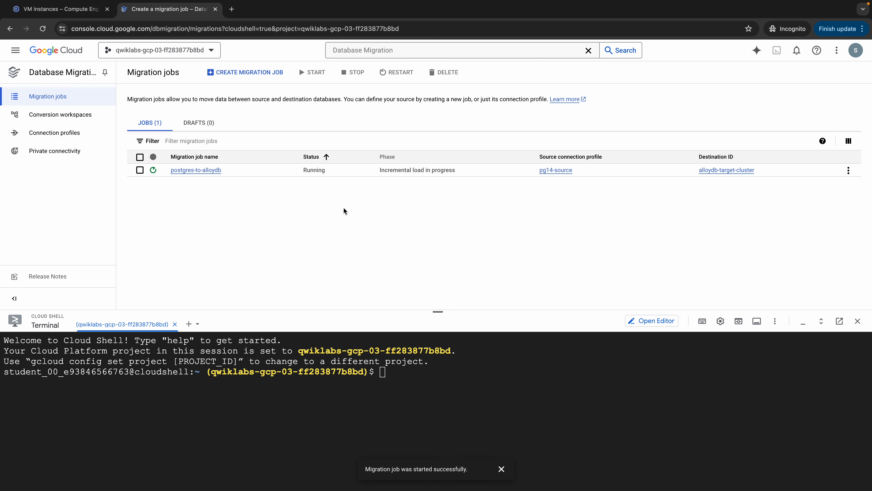
# Read the lab's Task 4 instructions on checking the AlloyDB for PostgreSQL cluster and instance, and return to the console.
pyautogui.hotkey('ctrl', 'Left')
pyautogui.scroll(-5, 378, 256)
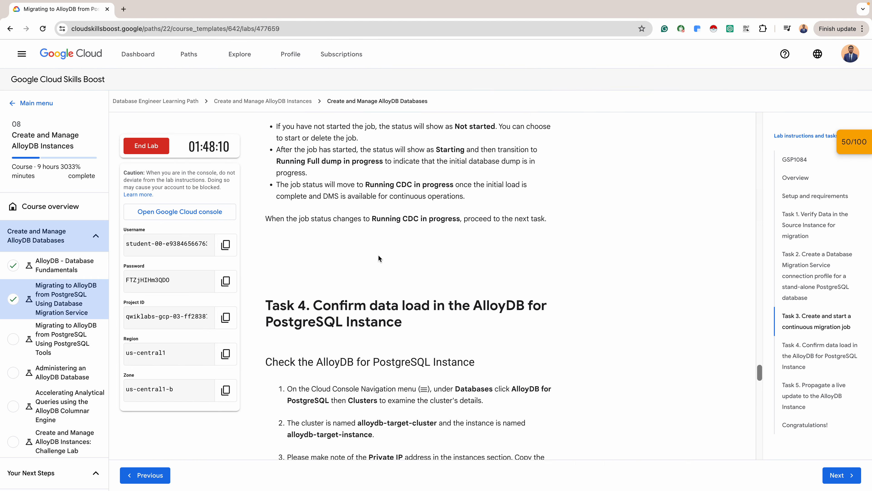
pyautogui.scroll(-4, 378, 257)
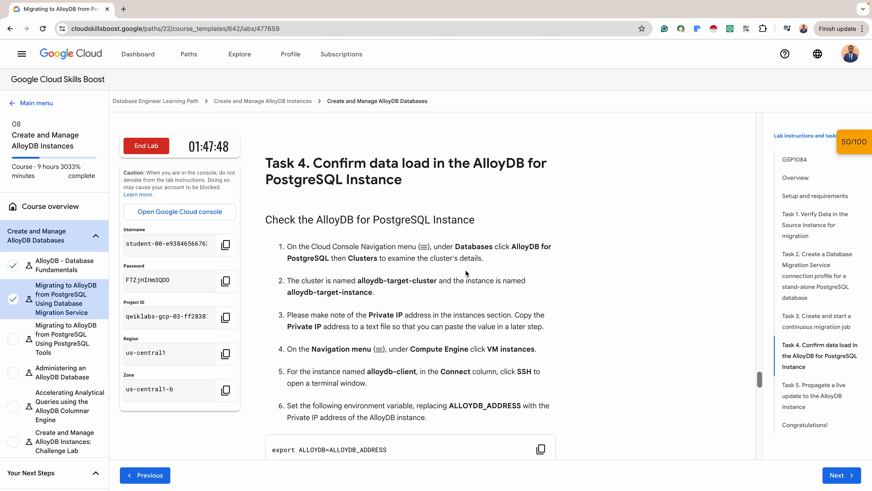
pyautogui.rightClick(462, 284)
pyautogui.click(527, 239)
pyautogui.hotkey('ctrl', 'Right')
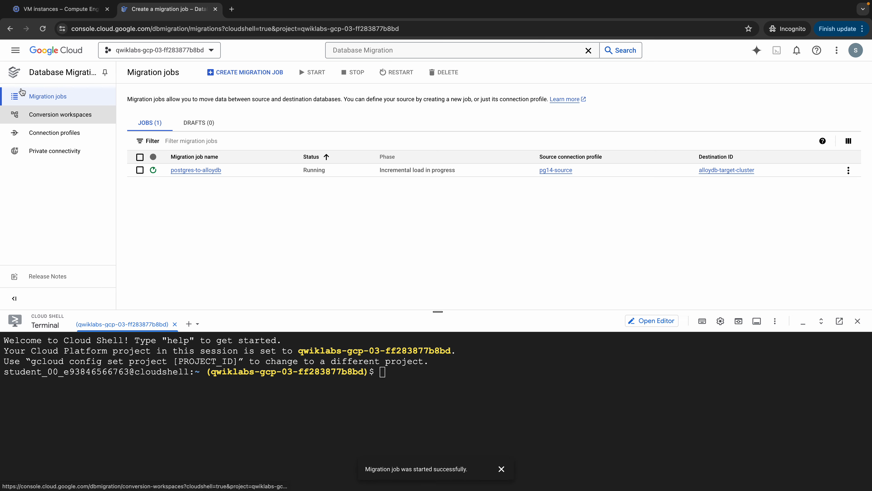
# Open the AlloyDB clusters page from the Databases category of all products and reduce the height of the Cloud Shell terminal.
pyautogui.click(15, 50)
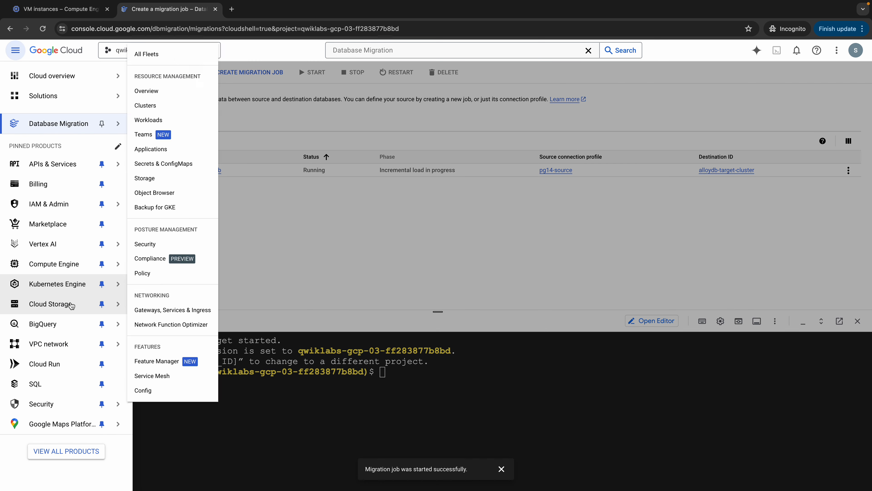
pyautogui.click(72, 450)
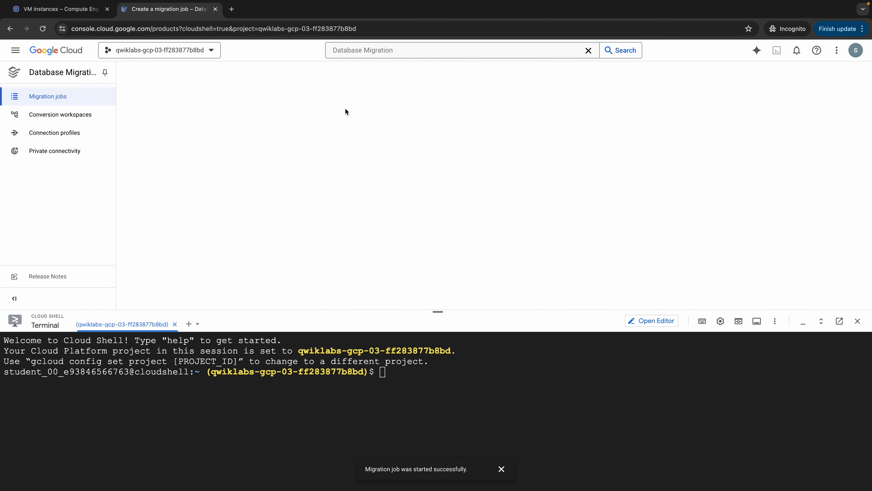
pyautogui.scroll(-7, 352, 195)
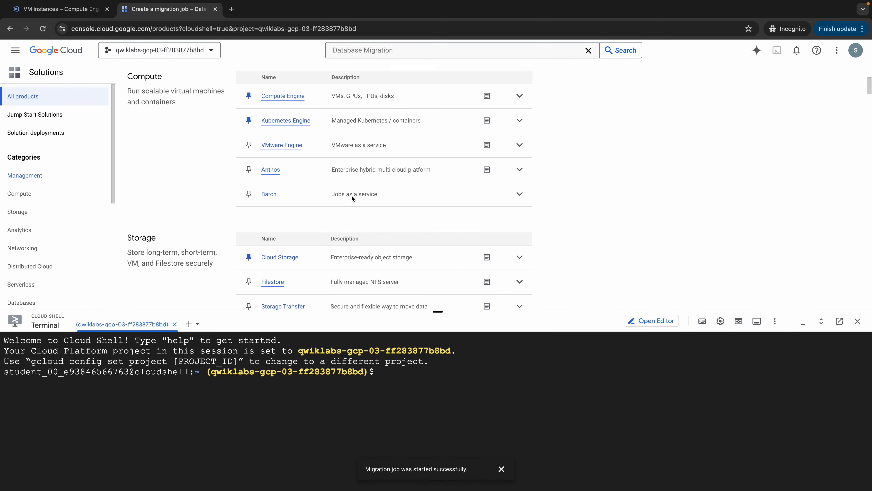
pyautogui.scroll(-4, 352, 195)
pyautogui.scroll(-2, 28, 260)
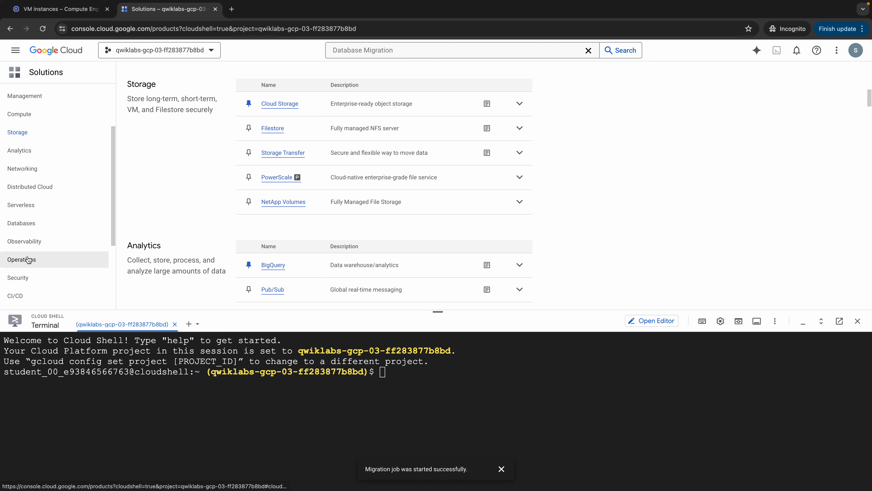
pyautogui.click(21, 223)
pyautogui.scroll(-3, 280, 243)
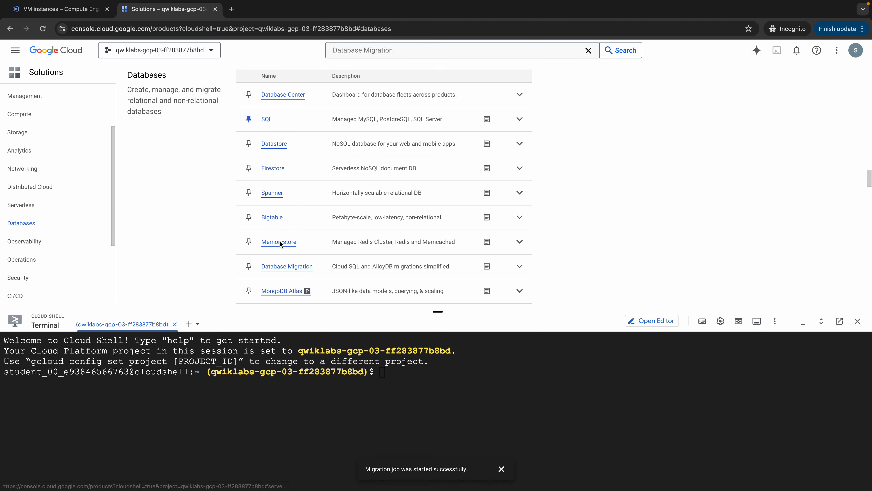
pyautogui.scroll(-3, 280, 242)
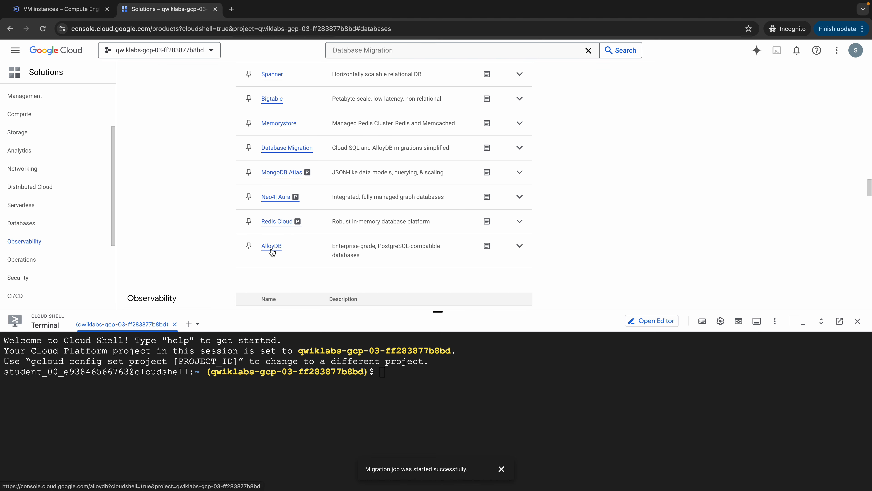
pyautogui.click(272, 246)
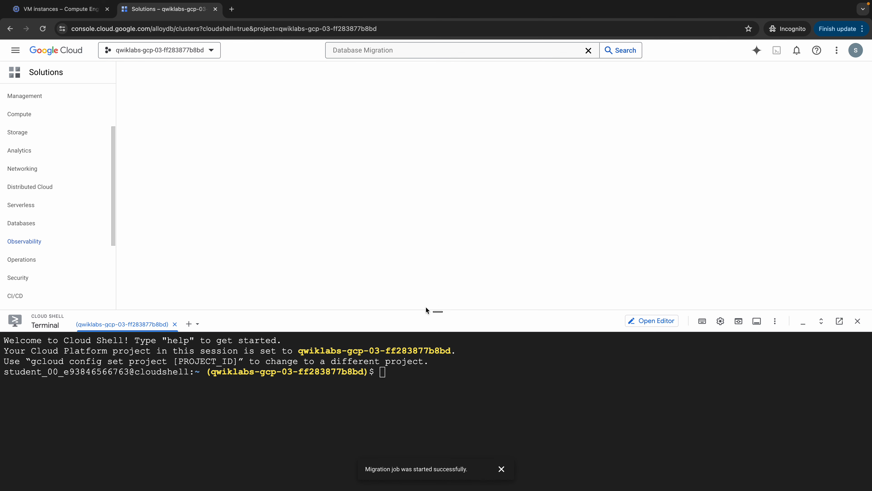
pyautogui.moveTo(438, 312); pyautogui.dragTo(441, 376)
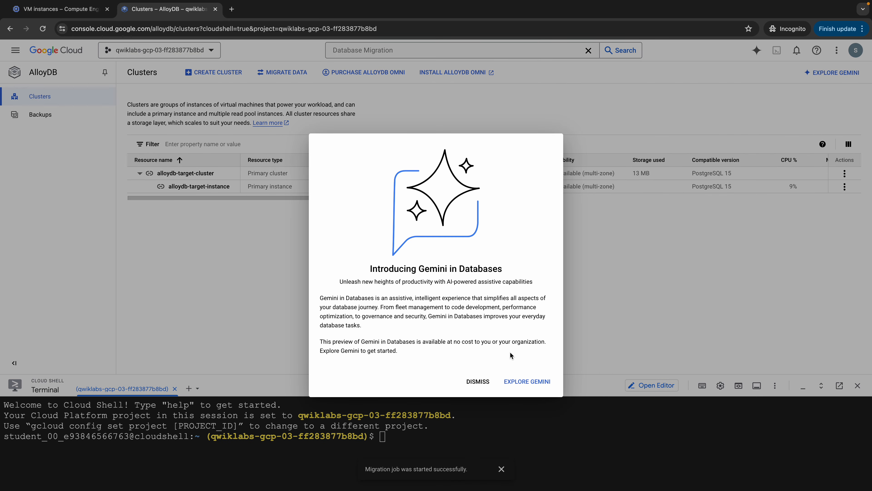
# Dismiss the Gemini in Databases introduction and copy the private IP address of alloydb-target-instance.
pyautogui.click(468, 386)
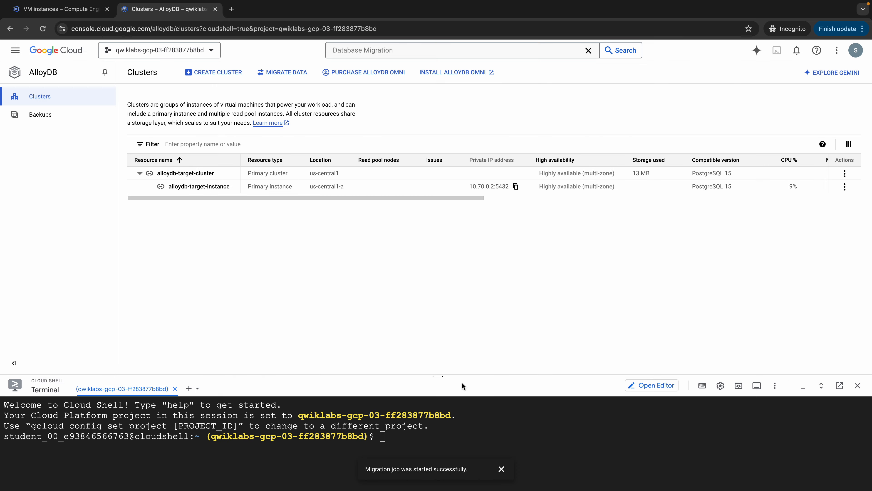
pyautogui.moveTo(183, 173)
pyautogui.click(516, 191)
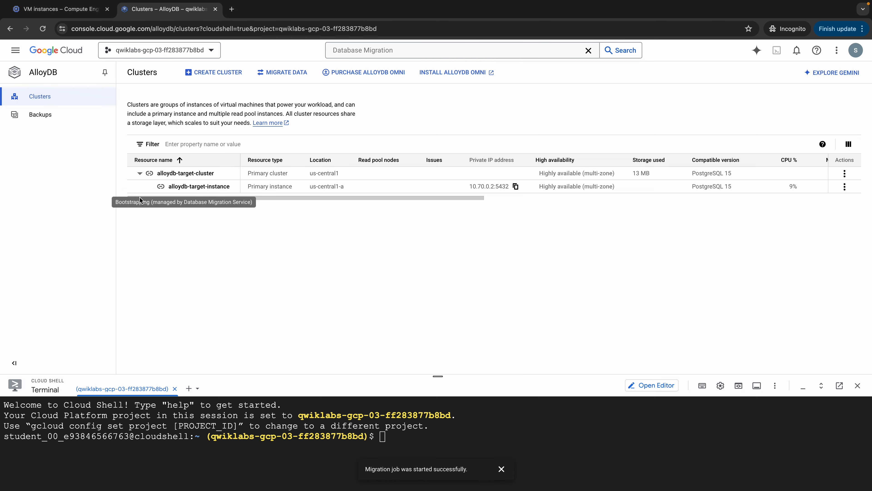
# Check the lab's next instruction and open the details of the alloydb-client VM instance in Compute Engine.
pyautogui.hotkey('ctrl', 'Left')
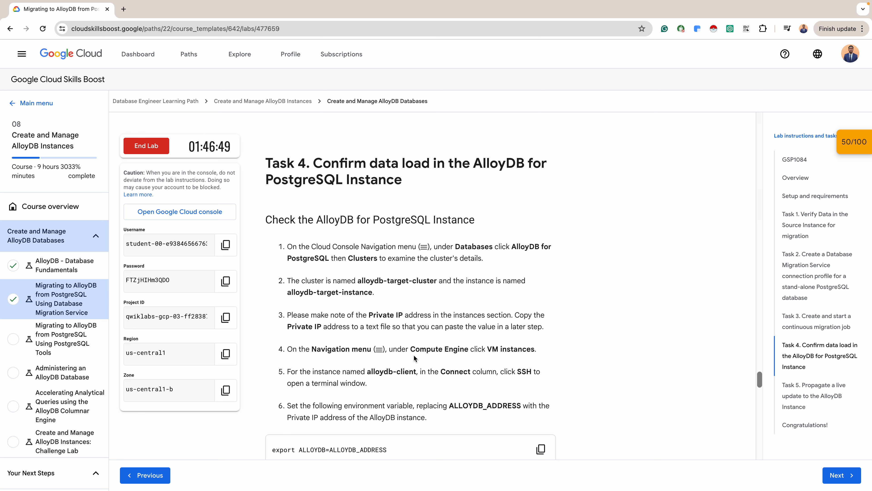
pyautogui.hotkey('ctrl', 'Right')
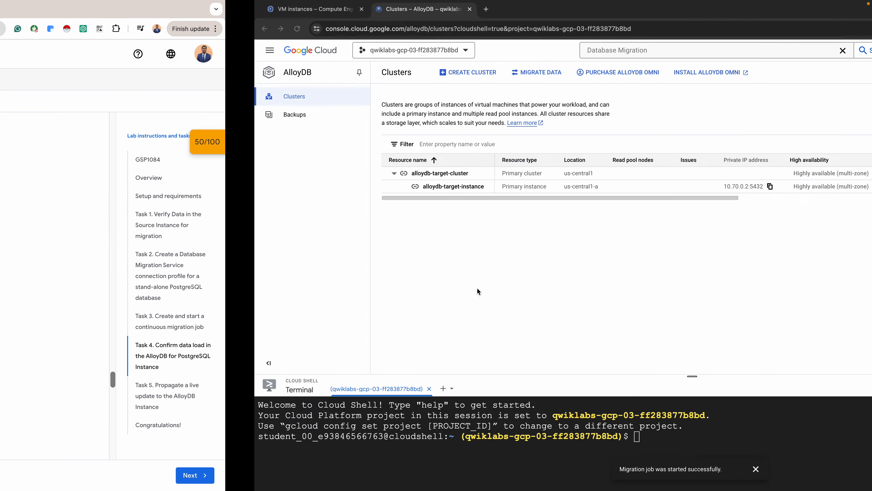
pyautogui.click(49, 13)
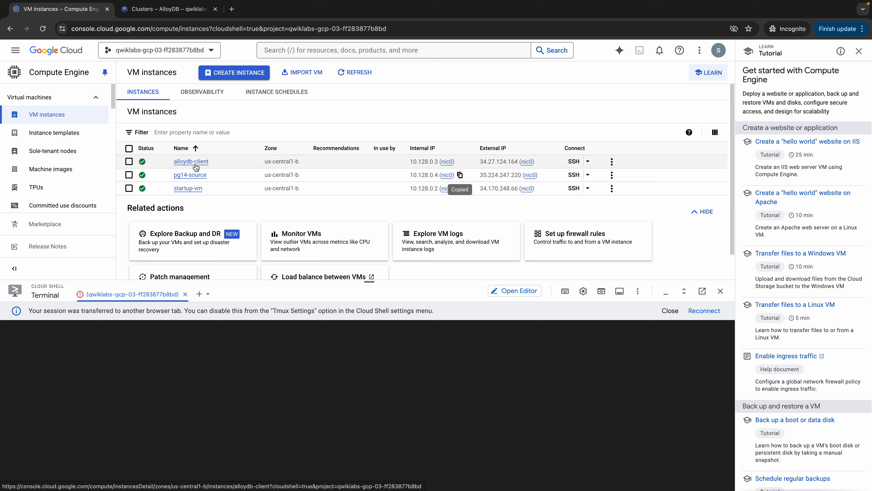
pyautogui.click(191, 162)
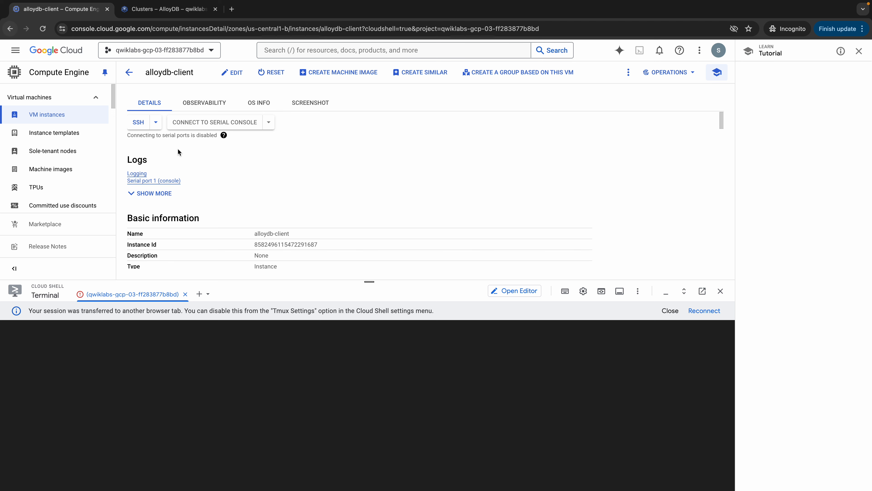
# Open an SSH-in-browser session to the alloydb-client VM and authorize it to connect.
pyautogui.click(138, 125)
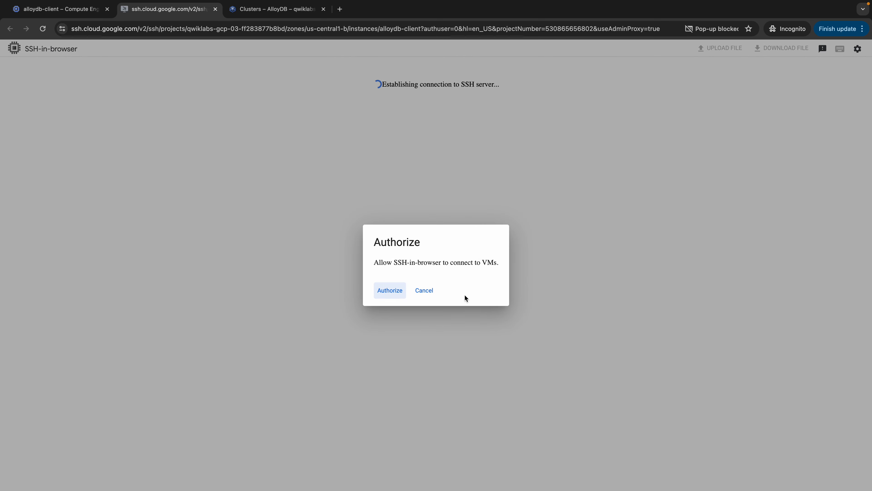
pyautogui.click(401, 294)
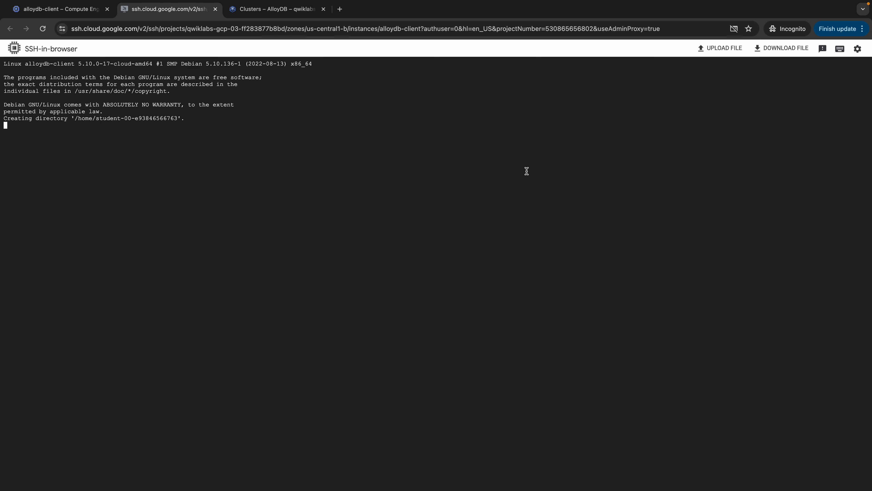
pyautogui.moveTo(527, 171); pyautogui.dragTo(316, 154)
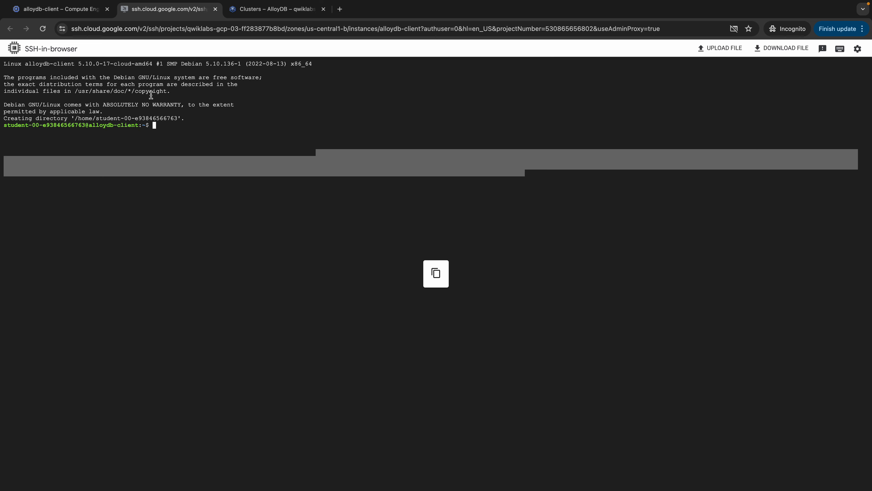
pyautogui.click(219, 130)
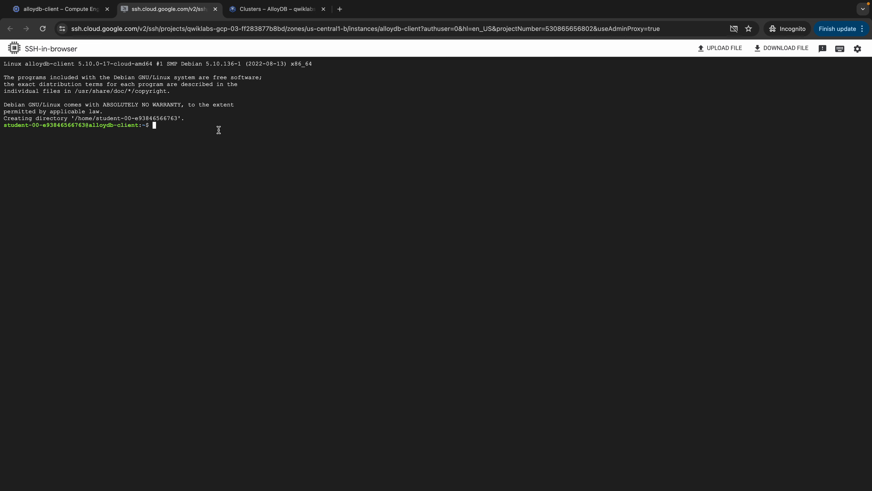
# Copy the lab's export ALLOYDB=ALLOYDB_ADDRESS command into the SSH session and remove the address placeholder after the equals sign.
pyautogui.hotkey('ctrl', 'Left')
pyautogui.scroll(-4, 539, 332)
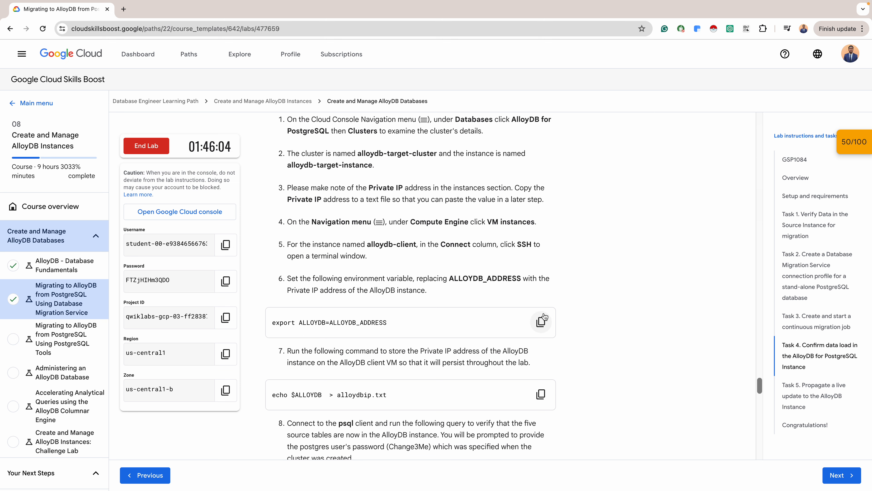
pyautogui.click(541, 322)
pyautogui.hotkey('ctrl', 'Right')
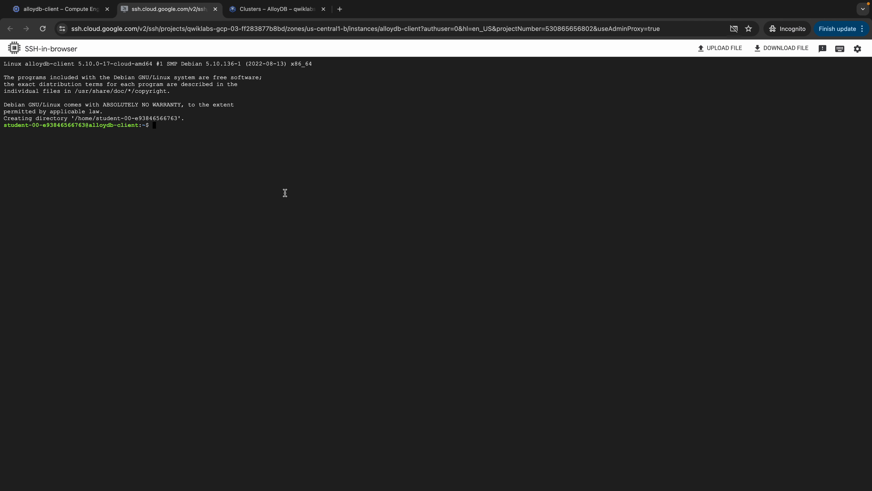
pyautogui.click(244, 128)
pyautogui.press('super+v')
pyautogui.press('BackSpace')
pyautogui.press('BackSpace')
pyautogui.press('BackSpace')
pyautogui.press('BackSpace')
pyautogui.press('BackSpace')
pyautogui.press('BackSpace')
pyautogui.press('BackSpace')
pyautogui.press('BackSpace')
pyautogui.press('BackSpace')
pyautogui.press('BackSpace')
# Copy alloydb-target-instance's private IP from the AlloyDB clusters page and run export ALLOYDB=10.70.0.2 in the SSH session, without the port.
pyautogui.click(69, 12)
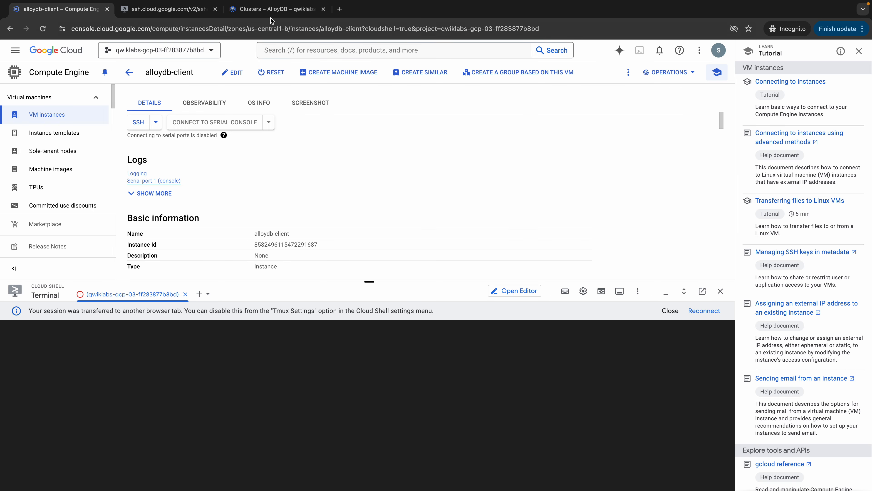
pyautogui.click(275, 9)
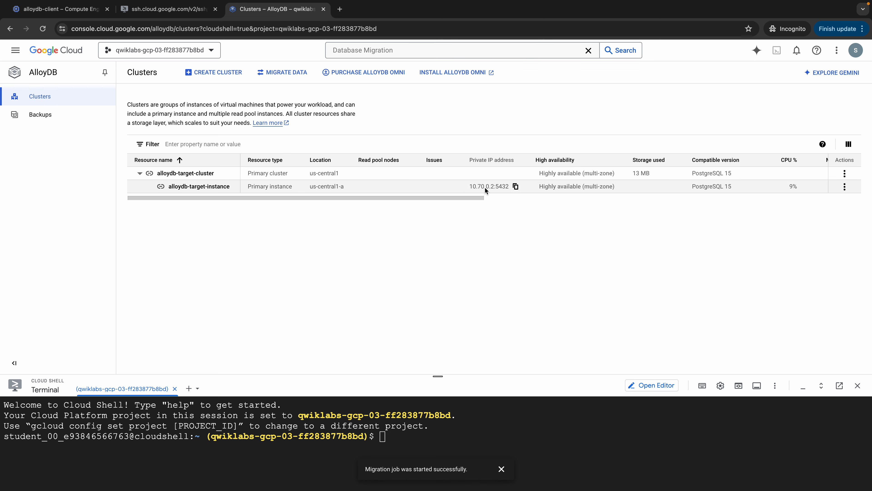
pyautogui.click(515, 187)
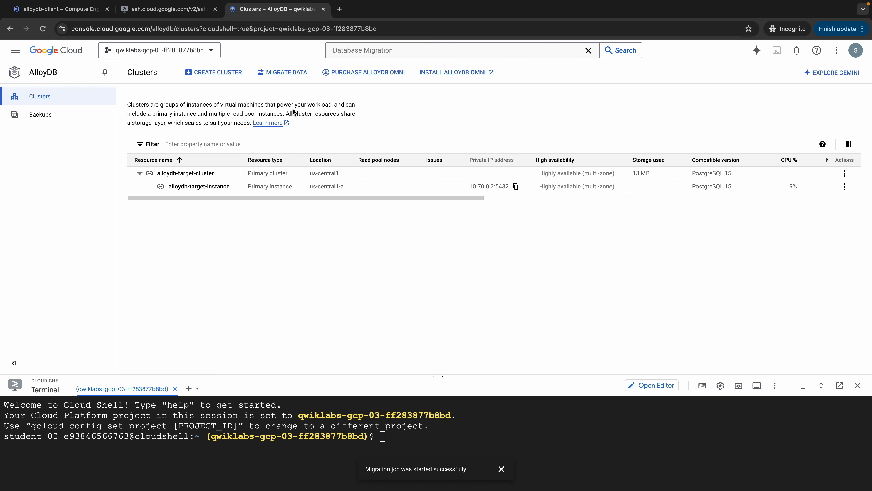
pyautogui.click(161, 14)
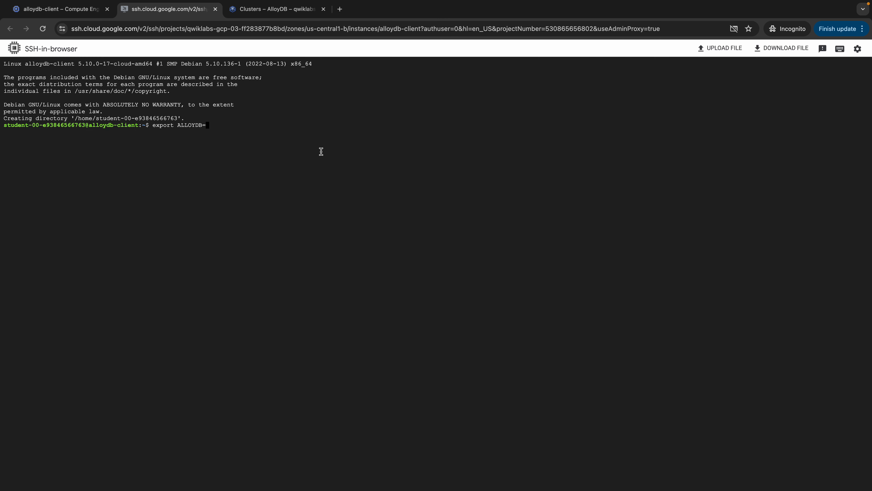
pyautogui.press('super+v')
pyautogui.press('BackSpace')
pyautogui.press('BackSpace')
pyautogui.press('BackSpace')
pyautogui.press('BackSpace')
pyautogui.press('BackSpace')
pyautogui.press('BackSpace')
pyautogui.press('BackSpace')
pyautogui.press('BackSpace')
pyautogui.press('BackSpace')
pyautogui.hotkey('ctrl', 'v')
pyautogui.press('Return')
# Store the AlloyDB address on the client VM by running the lab's command echo $ALLOYDB > alloydbip.txt.
pyautogui.hotkey('ctrl', 'Left')
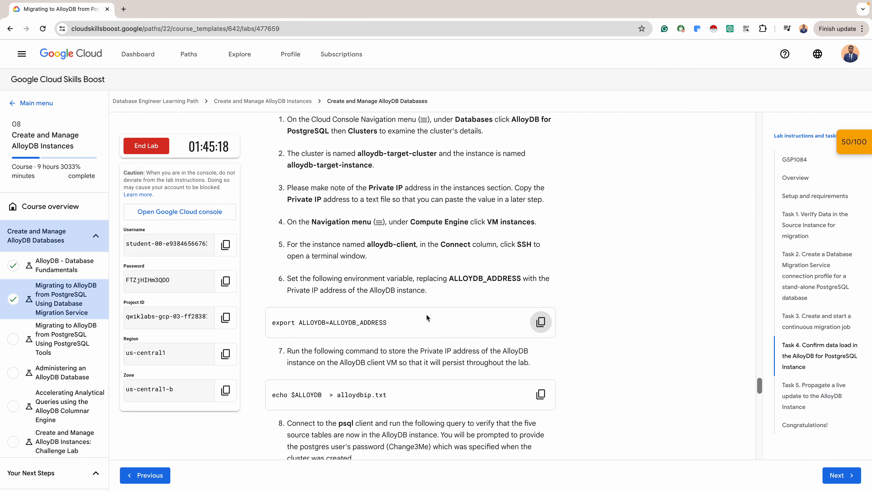
pyautogui.scroll(-1, 466, 373)
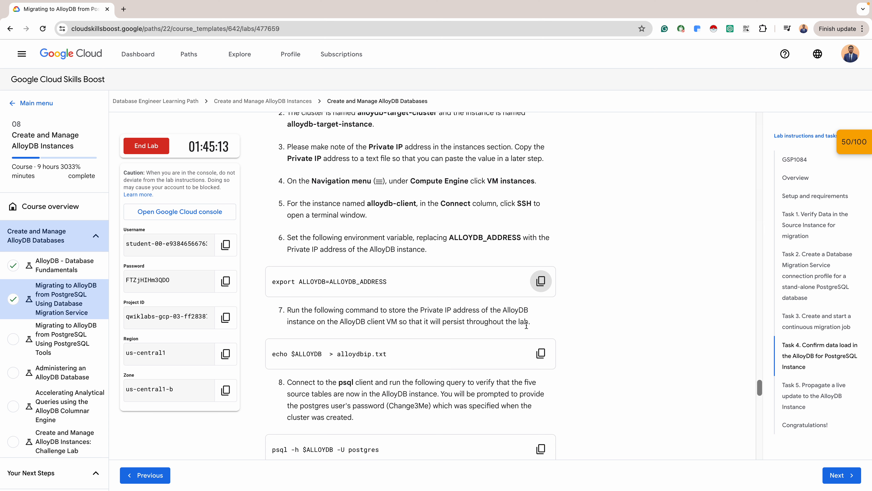
pyautogui.click(541, 353)
pyautogui.press('super+grave')
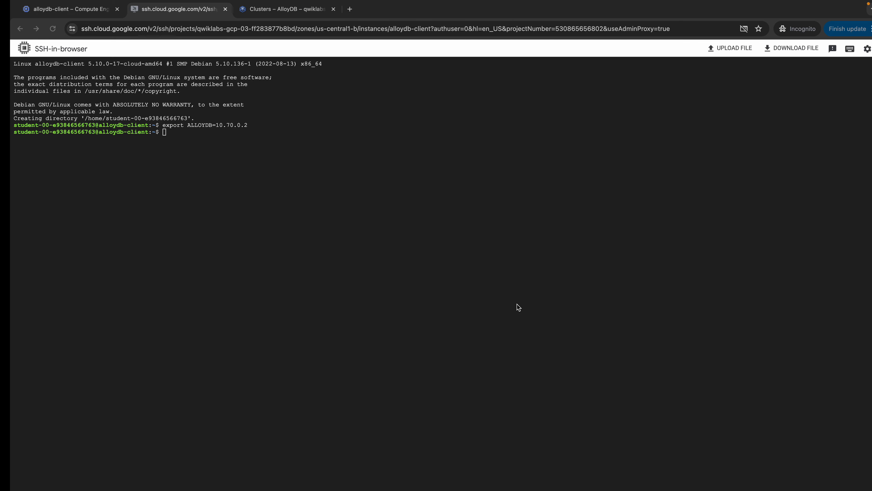
pyautogui.press('super+v')
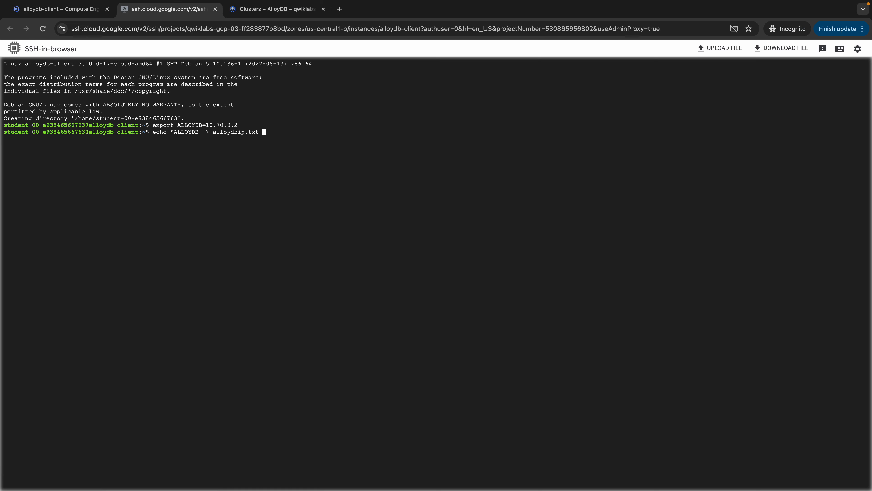
pyautogui.press('Return')
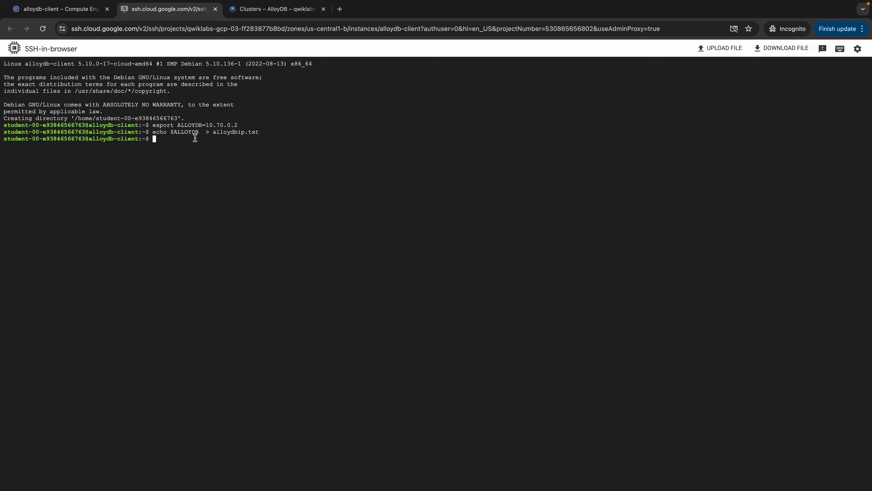
# Start the psql connection to the AlloyDB instance with the lab's command psql -h $ALLOYDB -U postgres.
pyautogui.press('super+grave')
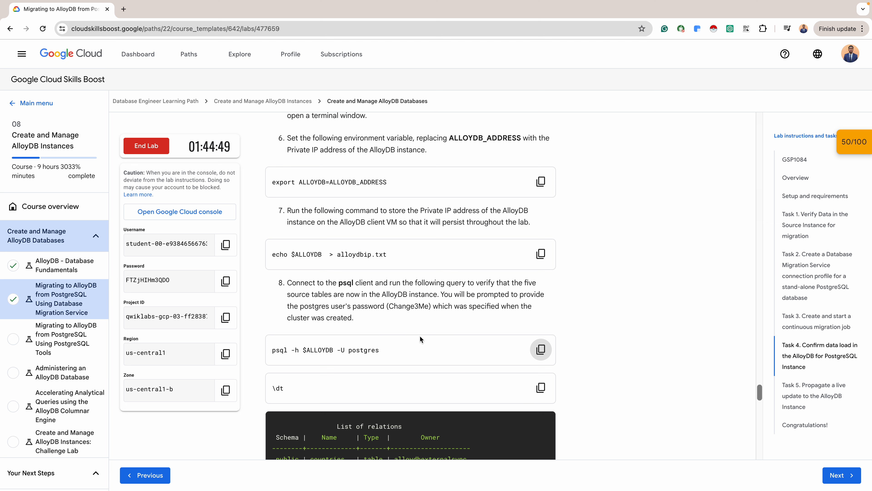
pyautogui.click(541, 349)
pyautogui.press('super+Tab')
pyautogui.press('super+v')
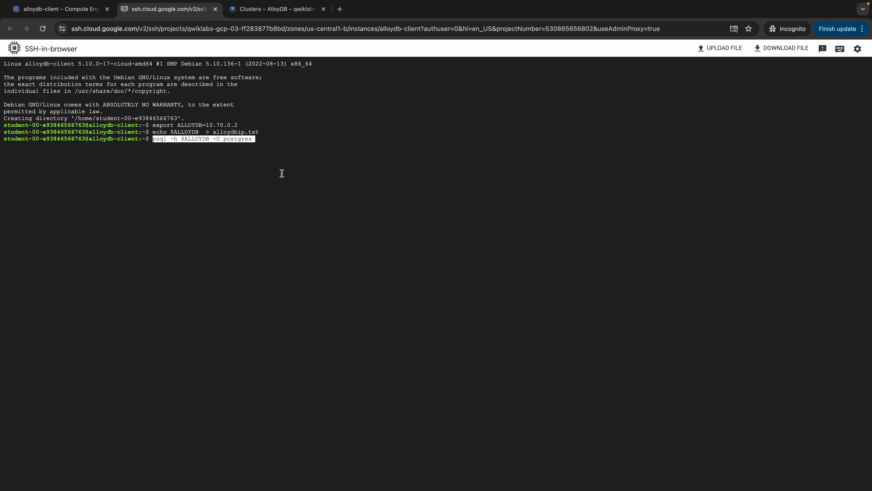
pyautogui.press('Return')
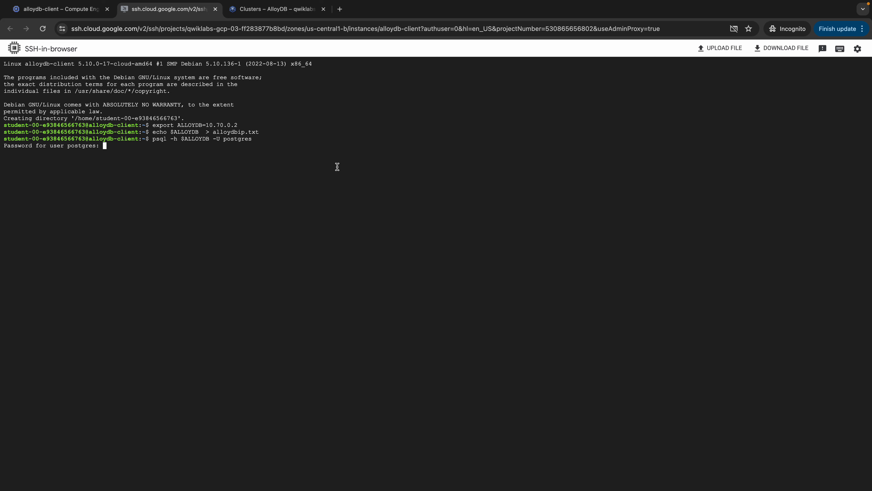
# Copy the postgres user's password from the lab instructions and submit it at the psql password prompt.
pyautogui.press('super+Tab')
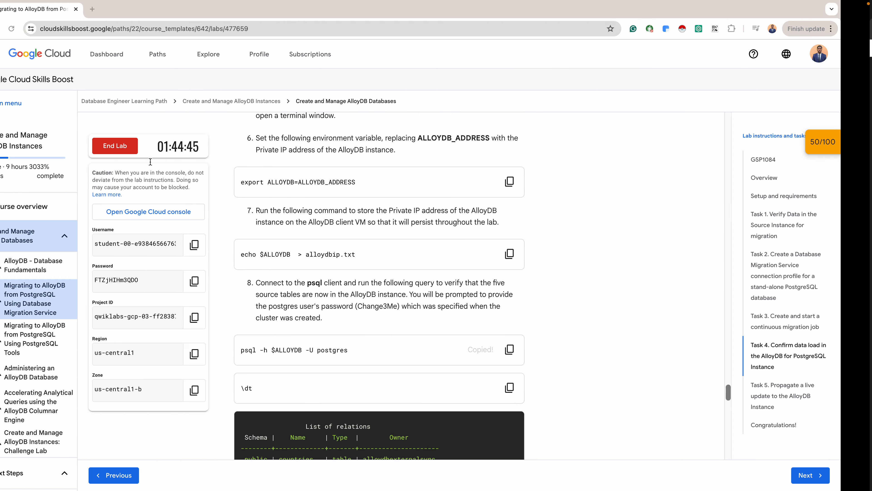
pyautogui.doubleClick(417, 306)
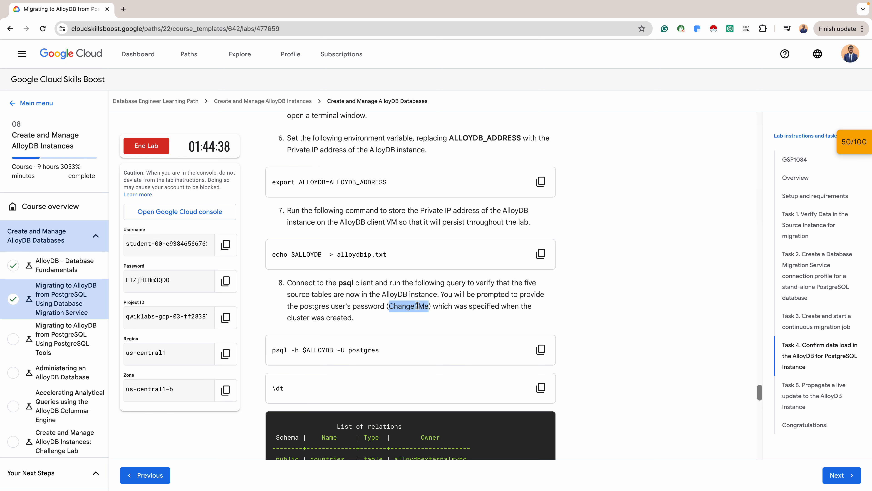
pyautogui.press('super+Tab')
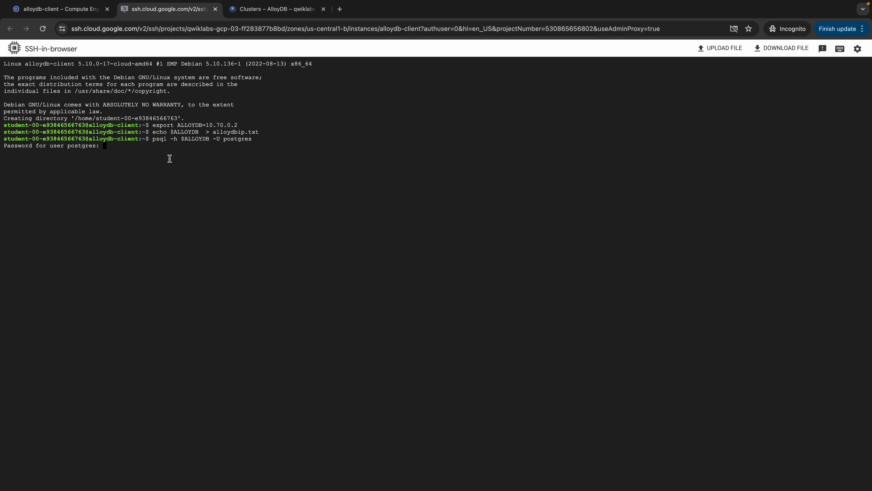
pyautogui.press('super+v')
pyautogui.press('Return')
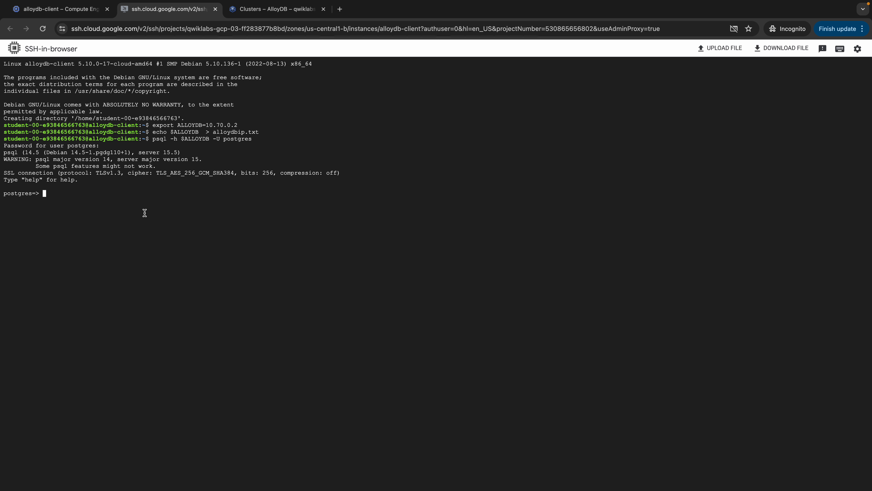
# List the tables in the AlloyDB postgres database by running the lab's \dt command.
pyautogui.hotkey('ctrl', 'Left')
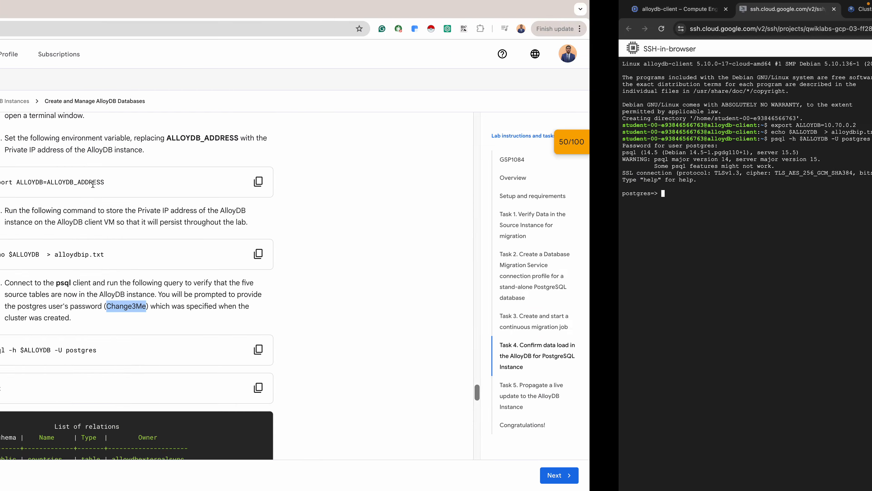
pyautogui.scroll(-2, 463, 348)
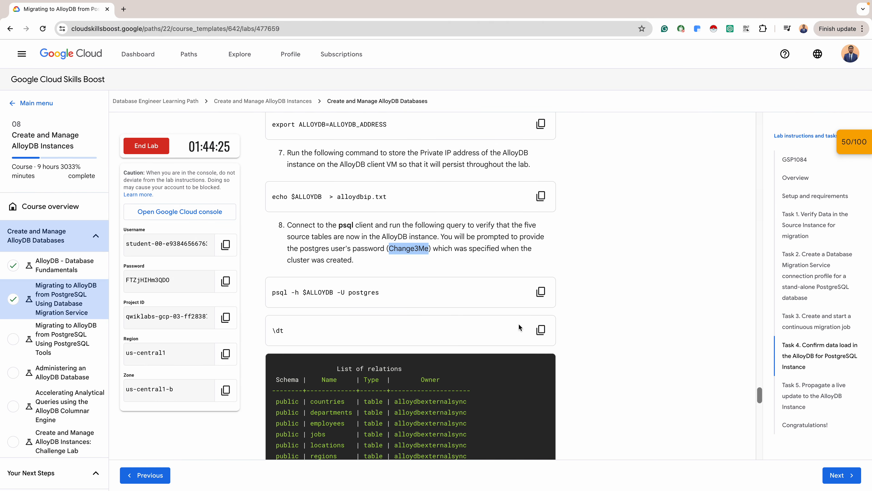
pyautogui.click(540, 329)
pyautogui.hotkey('ctrl', 'Right')
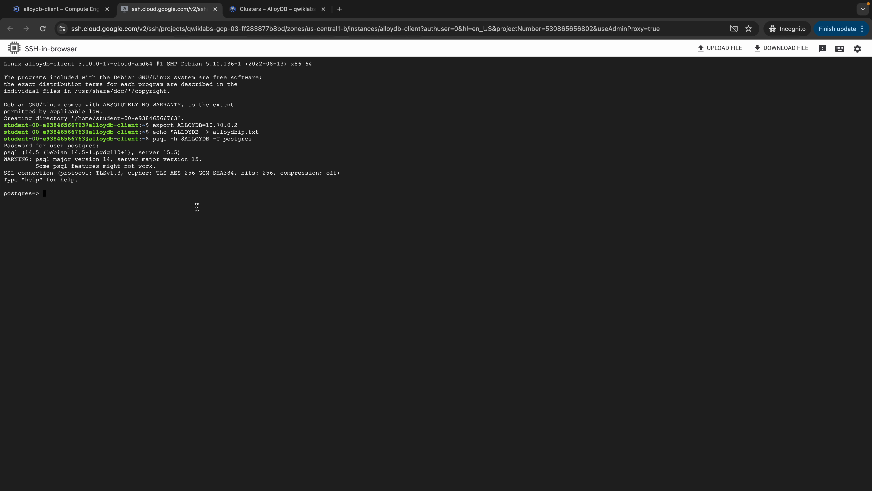
pyautogui.press('super+v')
pyautogui.press('Return')
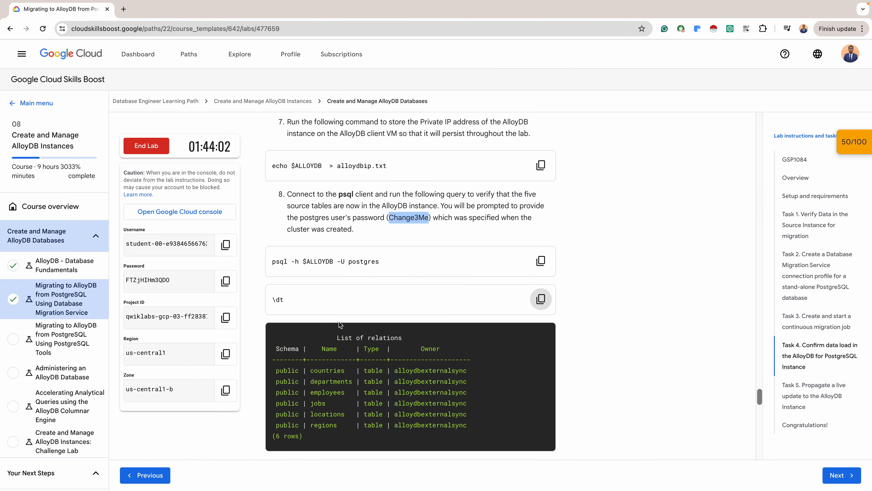
# Run the lab's row count queries for the countries, departments, employees, jobs, locations and regions tables.
pyautogui.scroll(-5, 421, 297)
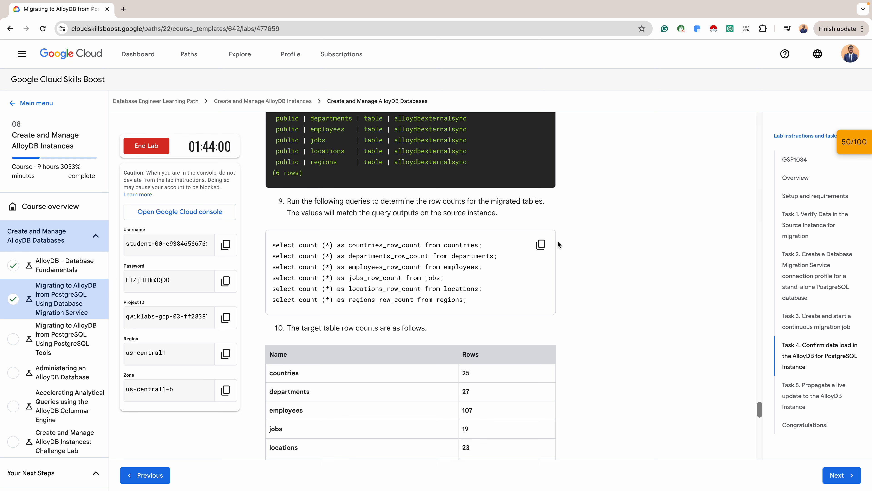
pyautogui.click(541, 244)
pyautogui.hotkey('ctrl', 'Right')
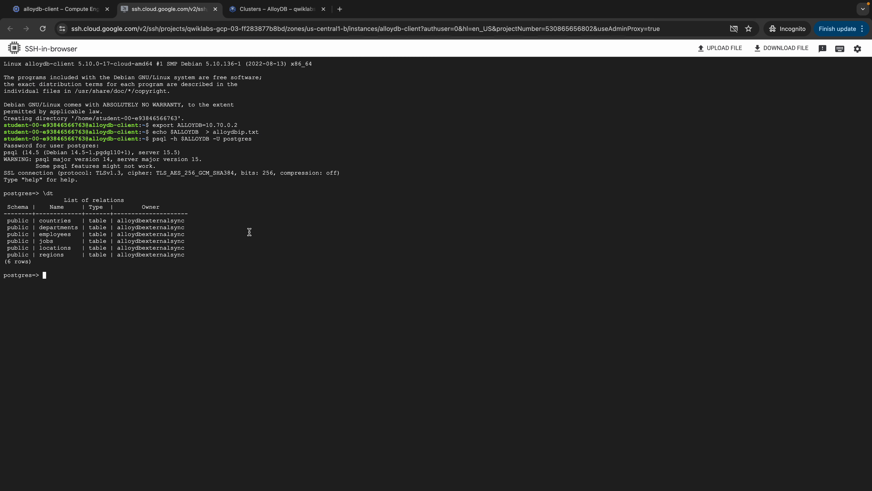
pyautogui.press('super+v')
pyautogui.press('Return')
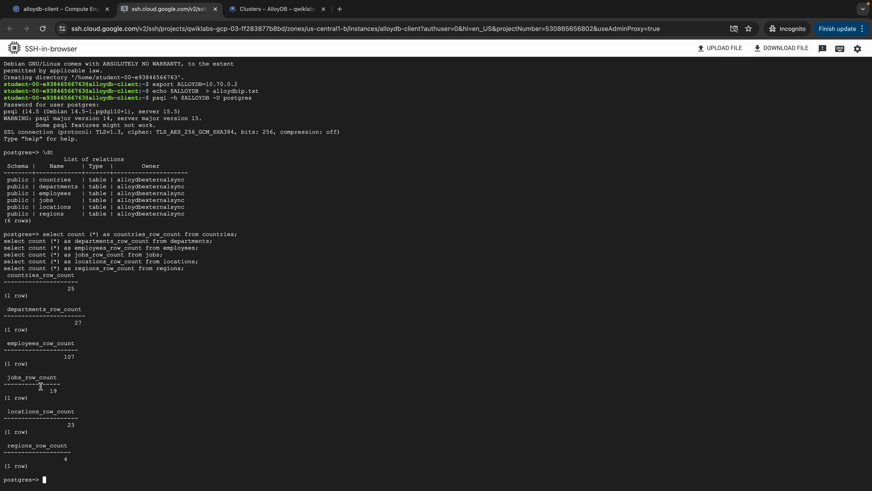
# Copy the regions table query from the lab instructions and run select region_id, region_name from regions; in the AlloyDB psql session.
pyautogui.hotkey('ctrl', 'Left')
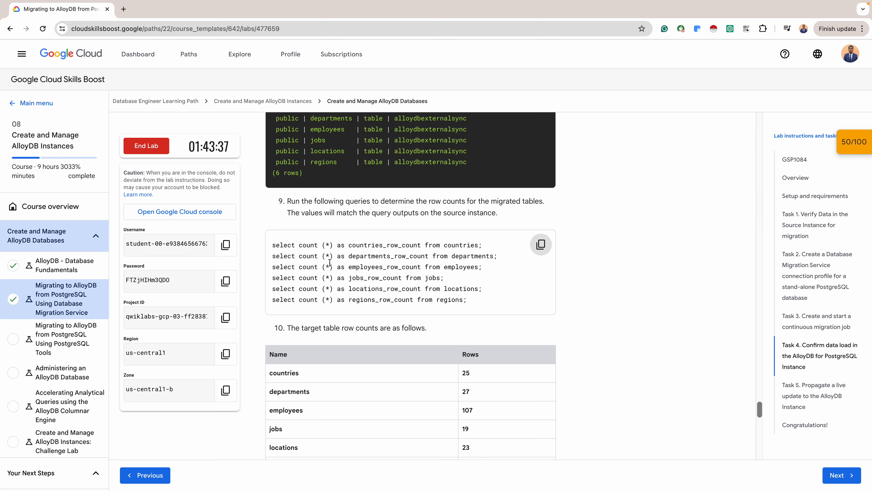
pyautogui.scroll(-4, 407, 305)
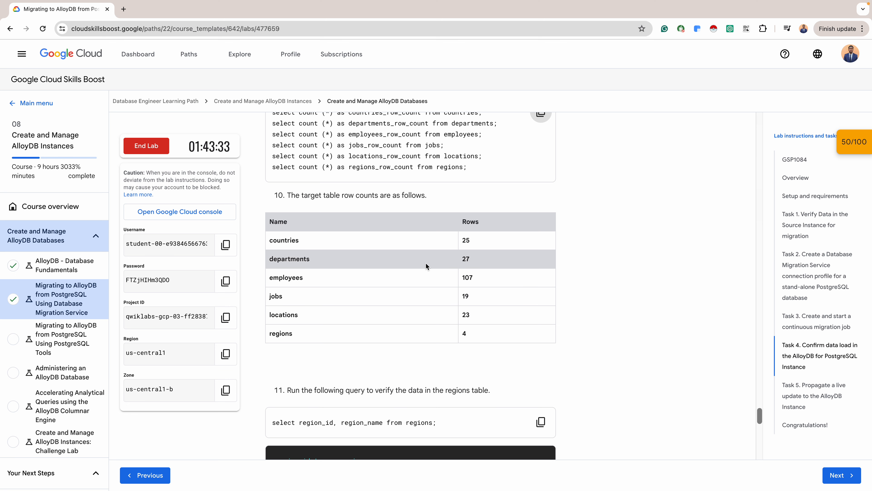
pyautogui.scroll(-1, 426, 266)
pyautogui.scroll(-5, 425, 263)
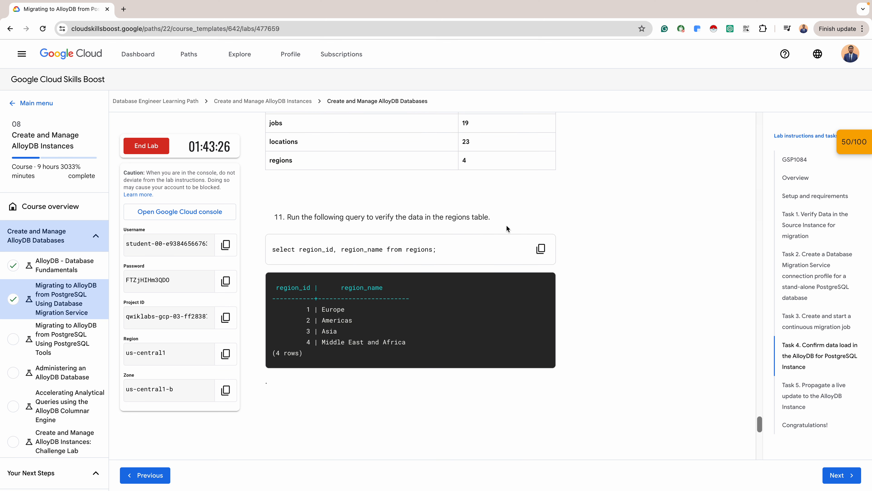
pyautogui.click(541, 250)
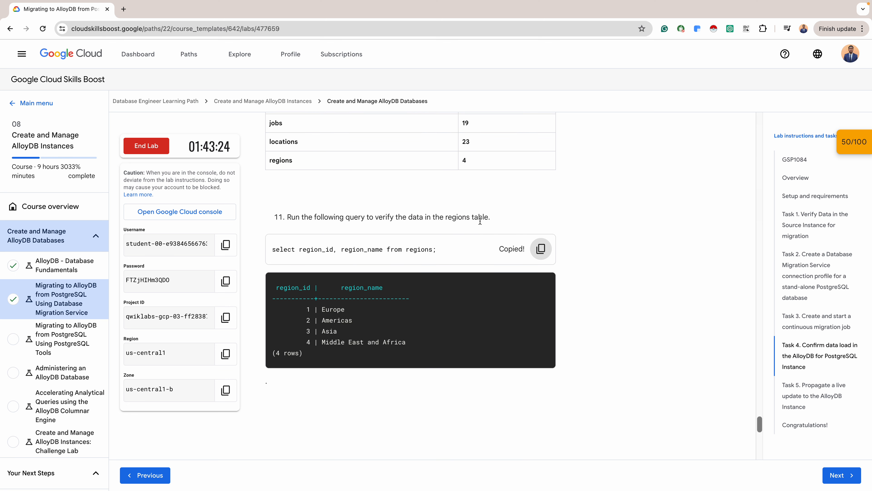
pyautogui.hotkey('ctrl', 'Right')
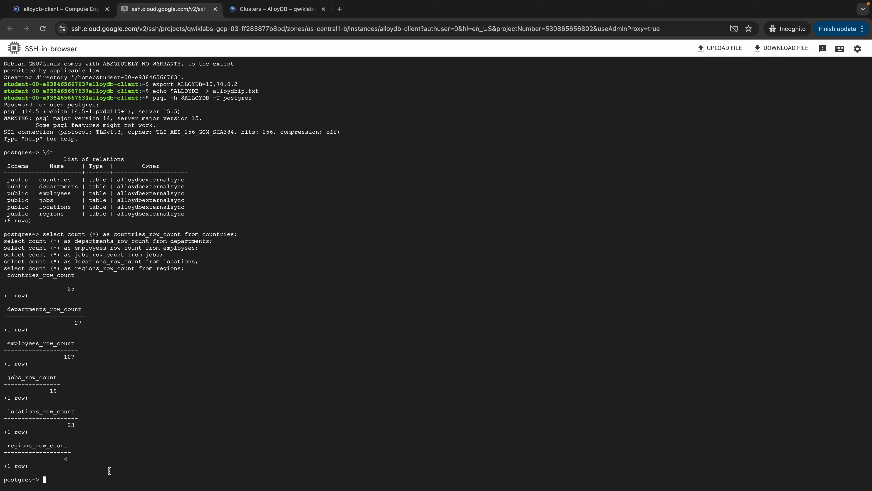
pyautogui.press('super+v')
pyautogui.press('Right')
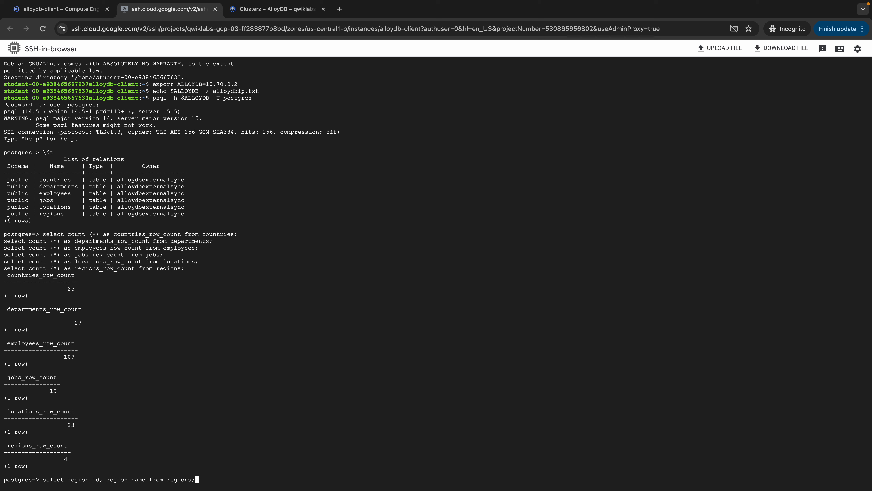
pyautogui.press('Return')
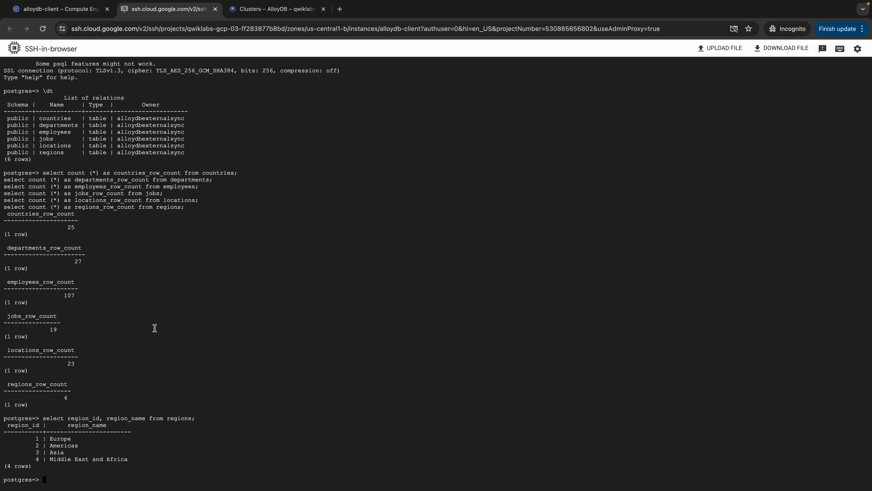
# Copy the psql client launch command sudo -u postgres psql from Task 5 of the lab instructions.
pyautogui.hotkey('ctrl', 'Left')
pyautogui.scroll(-7, 357, 337)
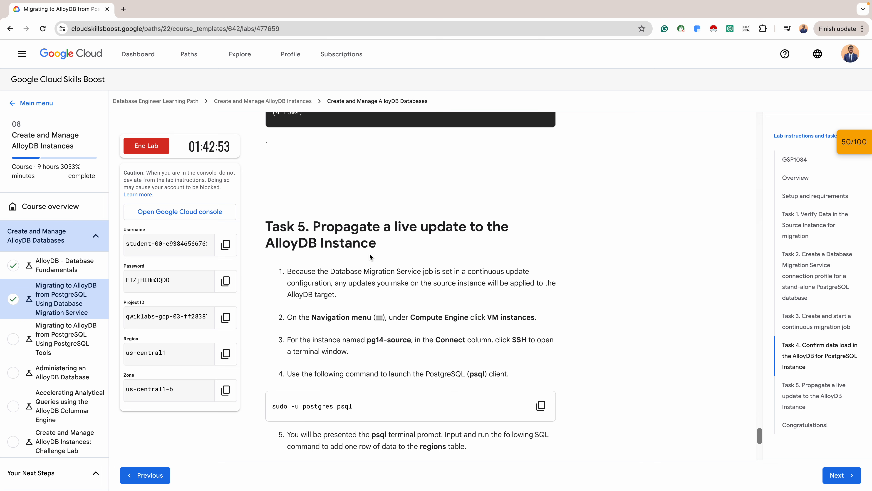
pyautogui.scroll(-2, 439, 287)
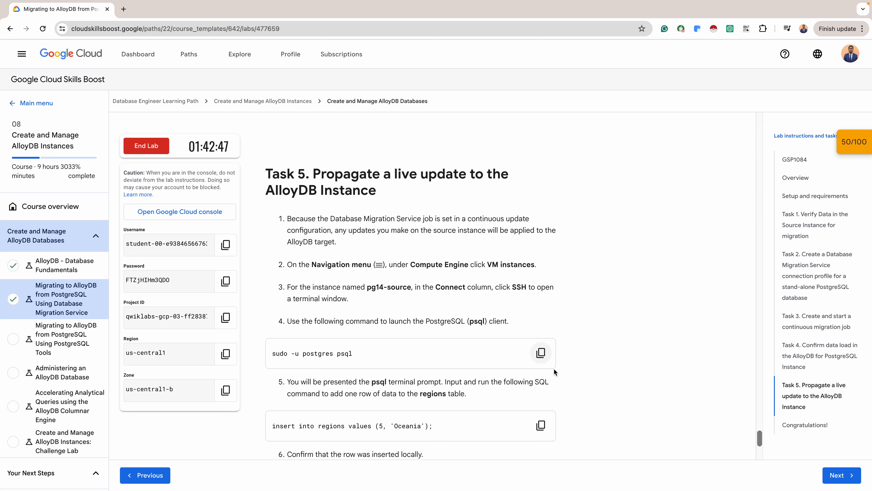
pyautogui.click(546, 357)
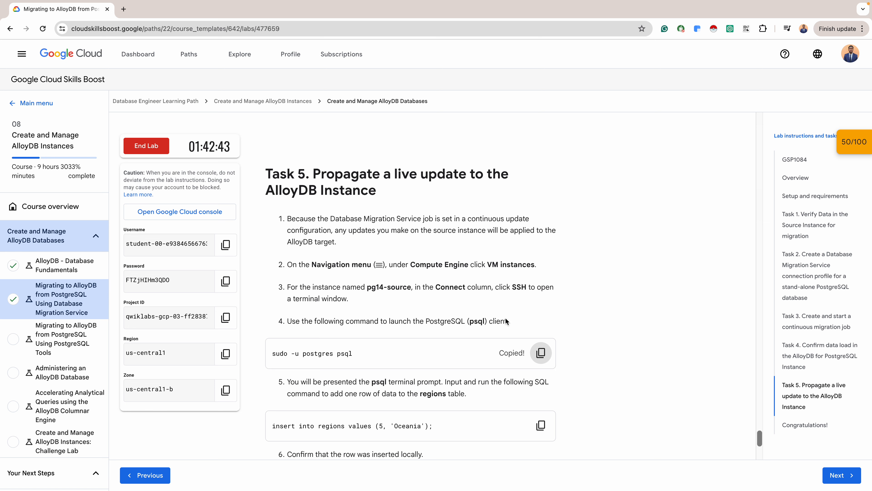
# Open an SSH-in-browser session to the pg14-source VM from the Compute Engine VM instances list and authorize the connection.
pyautogui.hotkey('ctrl', 'Right')
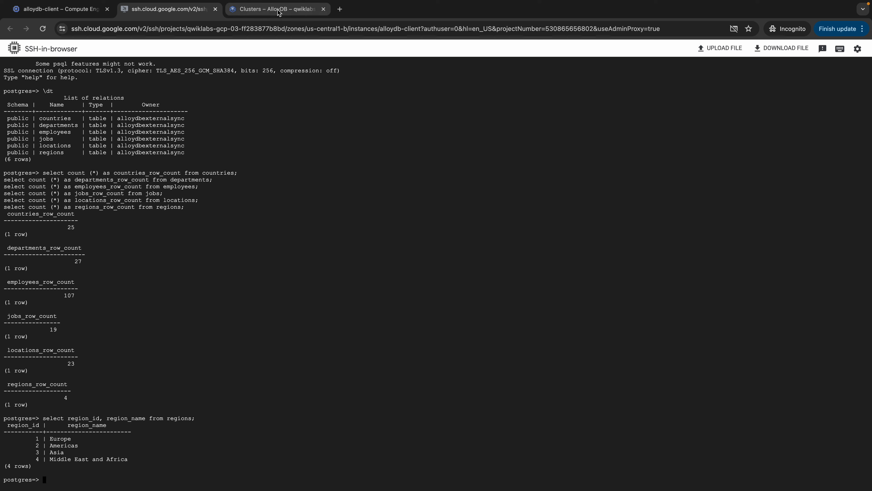
pyautogui.click(79, 10)
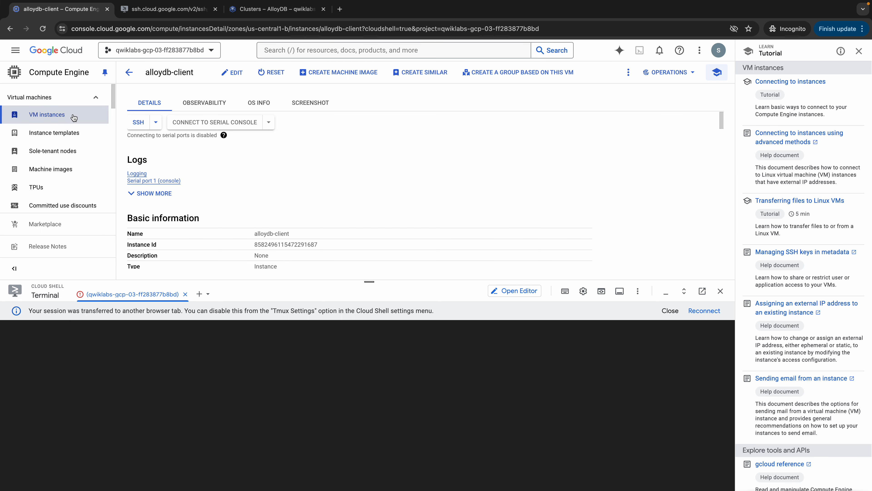
pyautogui.click(53, 117)
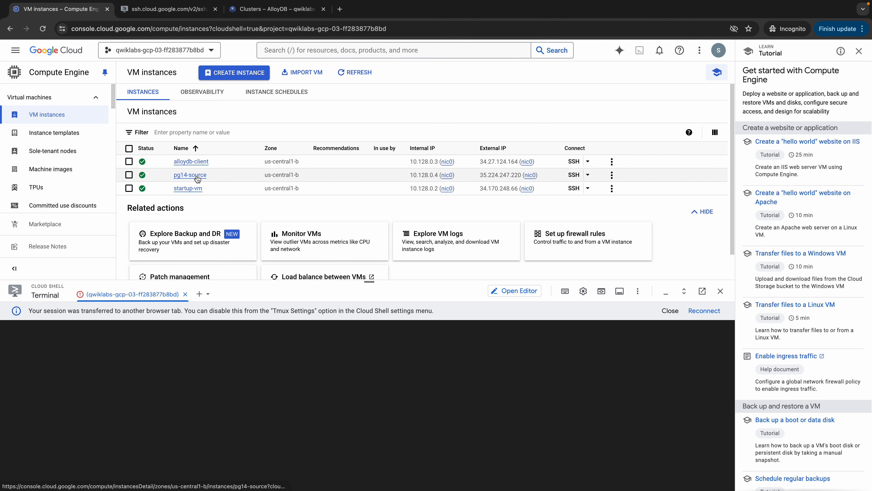
pyautogui.click(574, 175)
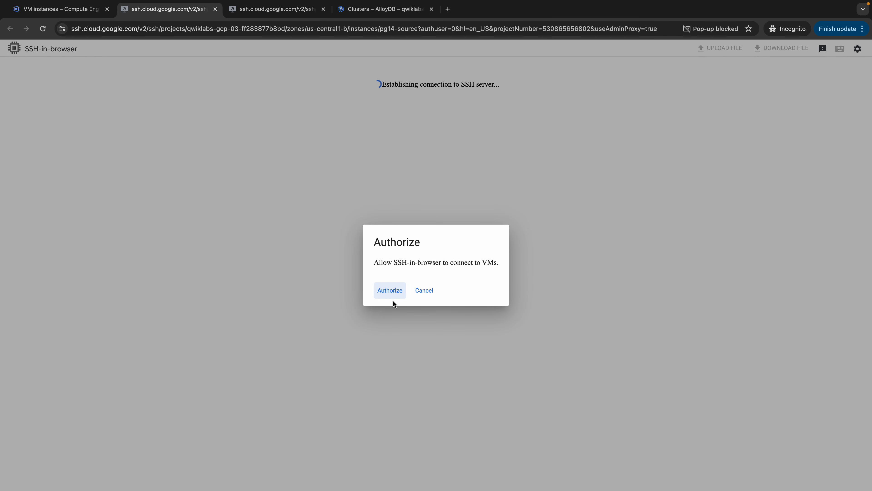
pyautogui.click(393, 297)
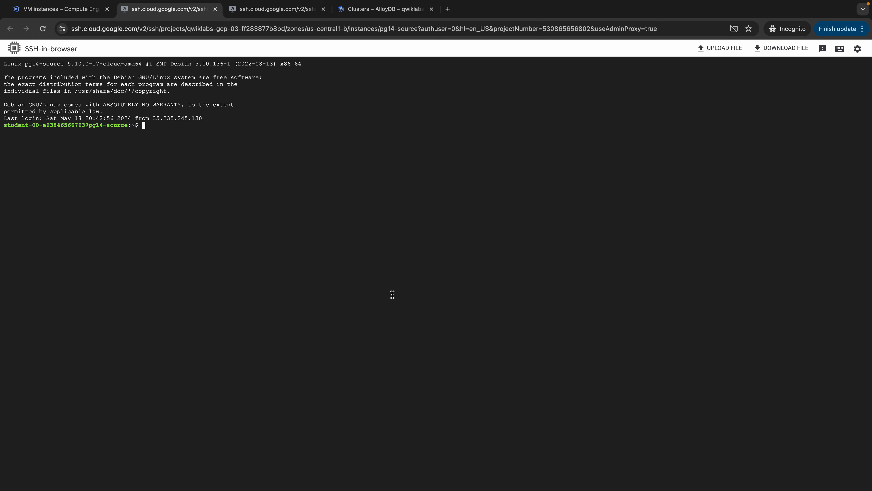
# Launch the PostgreSQL client on pg14-source with the copied command sudo -u postgres psql.
pyautogui.press('super+v')
pyautogui.press('Right')
pyautogui.press('Return')
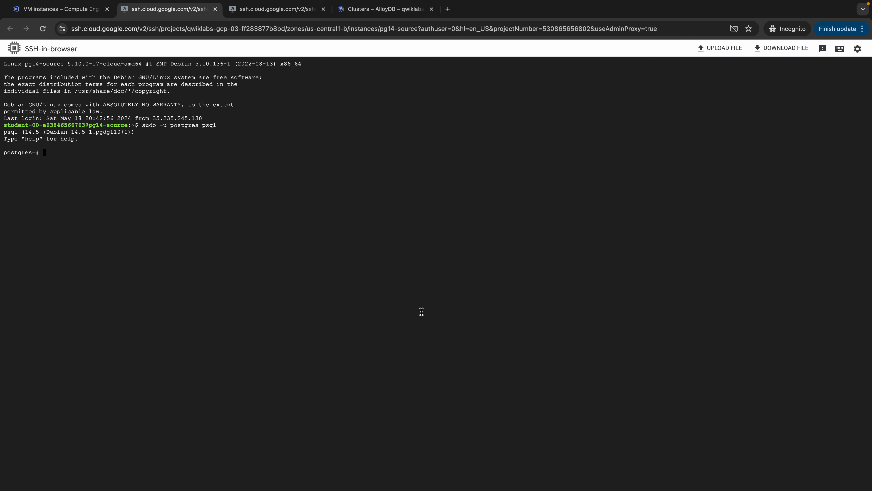